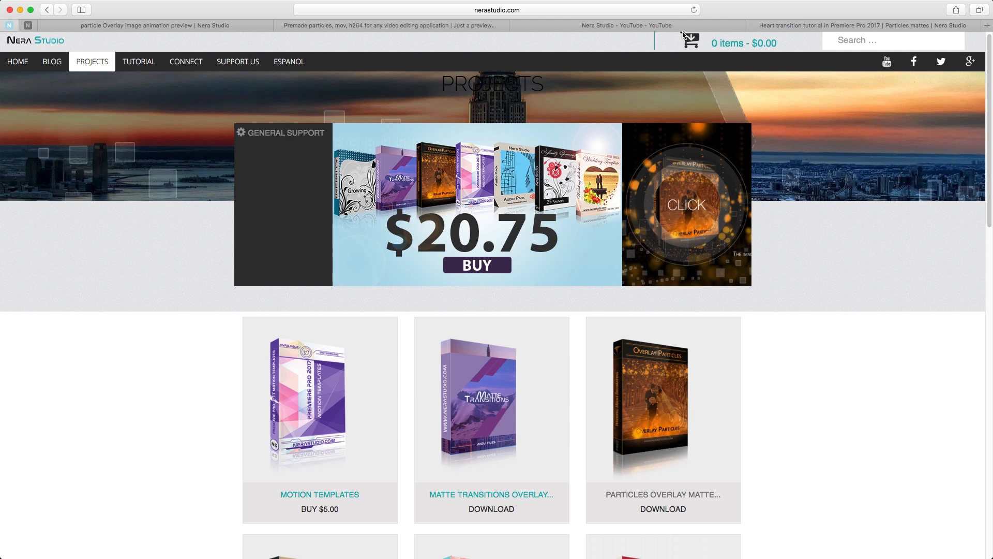
Examine the particle overlay image animation previews on the Nera Studio website
click(632, 26)
click(426, 27)
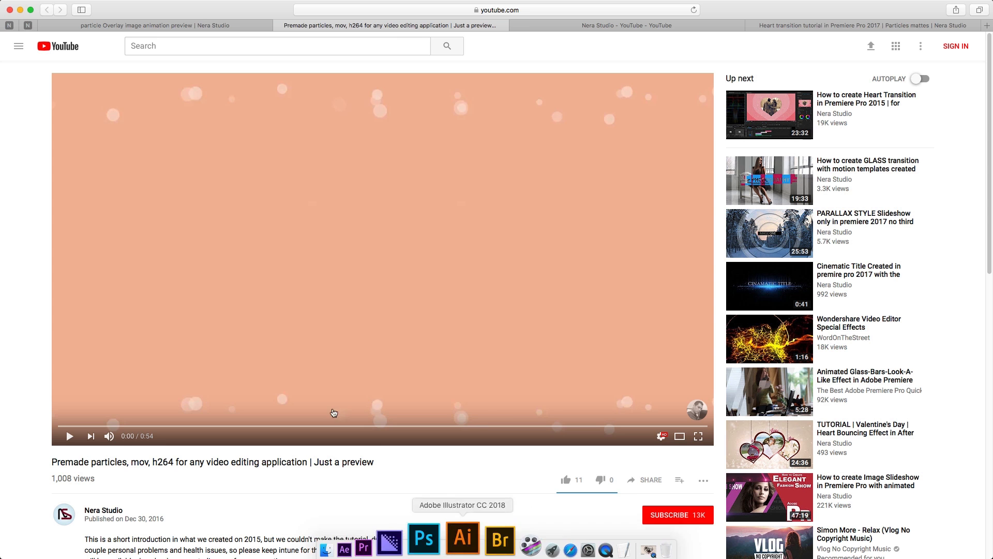
click(155, 26)
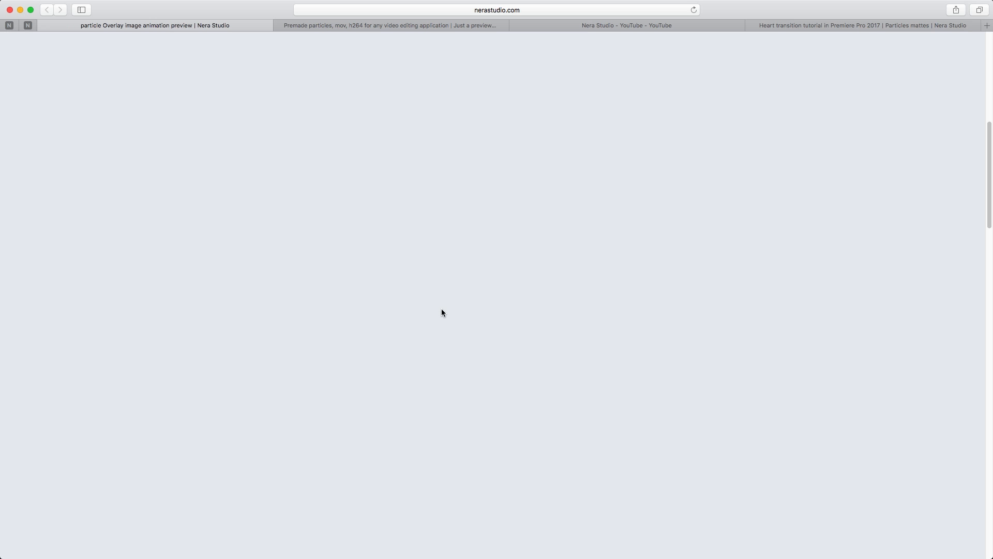
scroll(382, 222, down, 2)
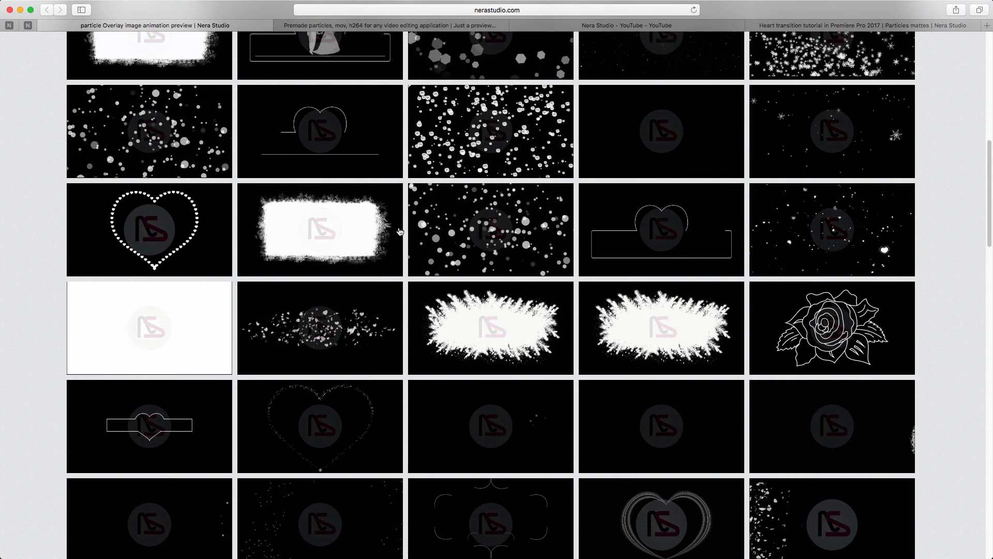
scroll(400, 231, down, 4)
scroll(399, 231, up, 10)
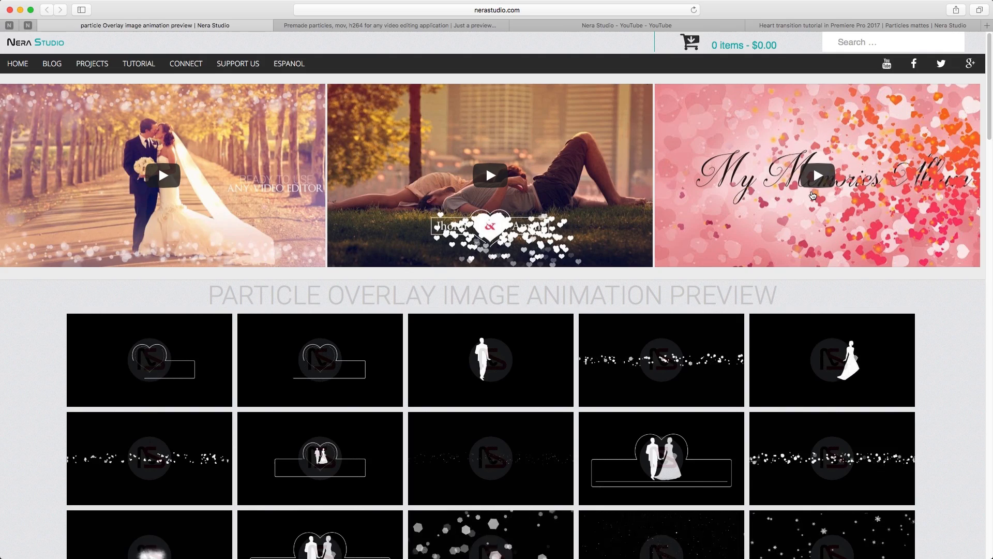
scroll(813, 196, down, 1)
scroll(813, 196, down, 6)
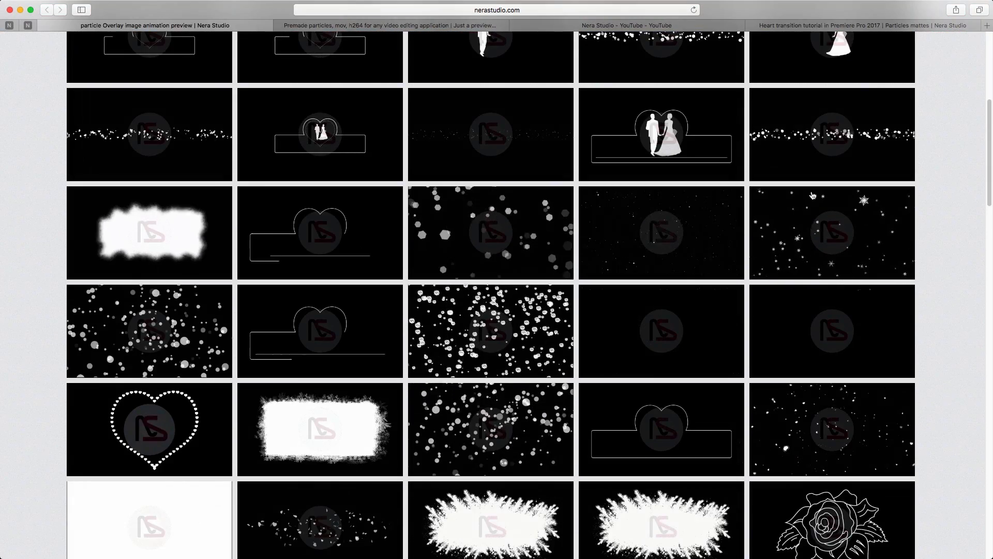
scroll(813, 196, down, 3)
scroll(813, 195, up, 10)
Switch to Finder and examine the particles-pack-MOV, title-particles-sets-pack-MOV and [PR] Prticles Valentine frame folders
mouse_move(578, 556)
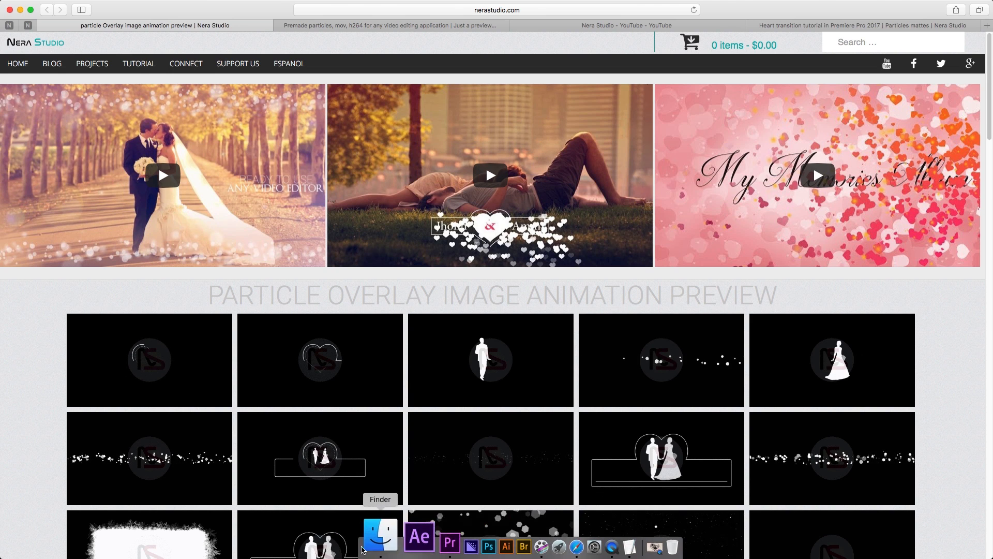
click(369, 548)
click(713, 167)
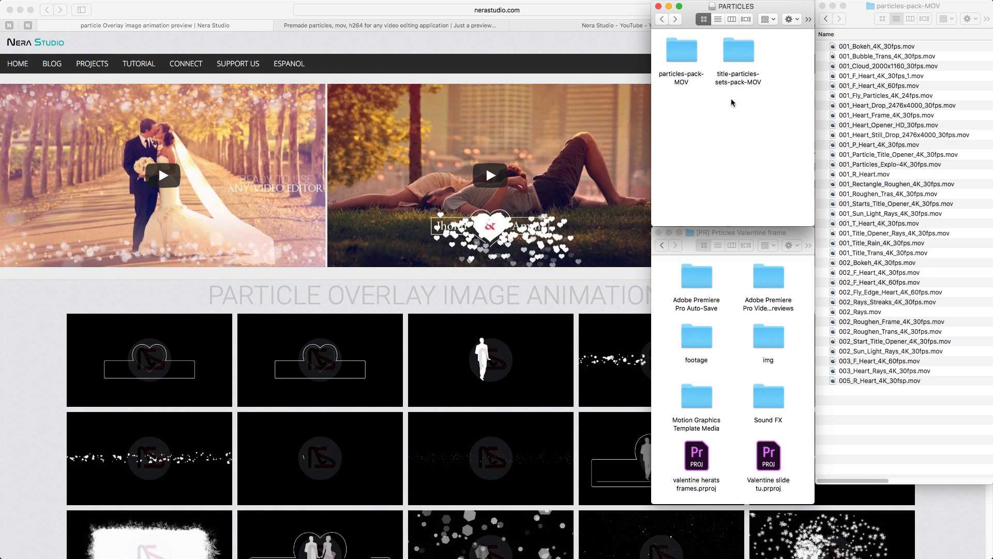
click(736, 55)
double_click(736, 54)
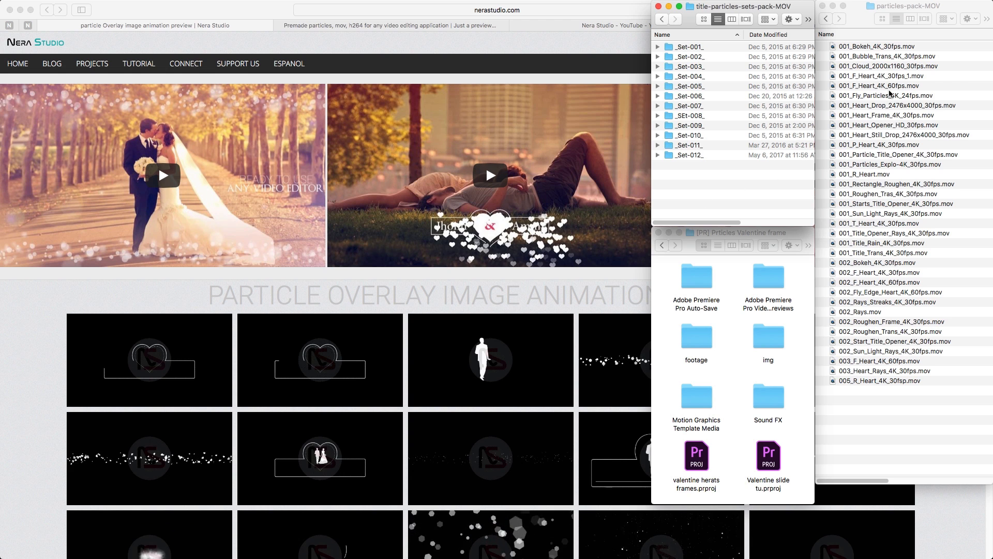
click(917, 161)
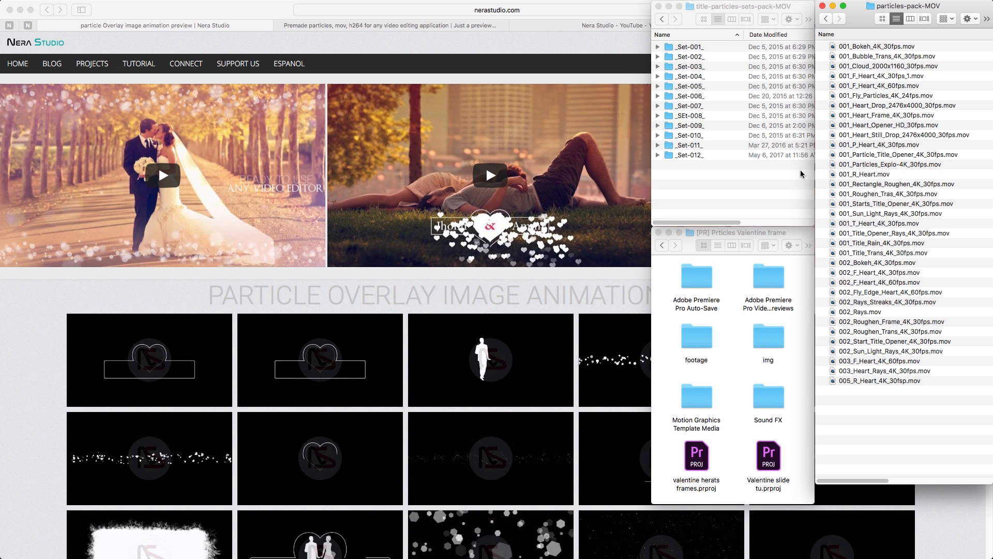
click(661, 19)
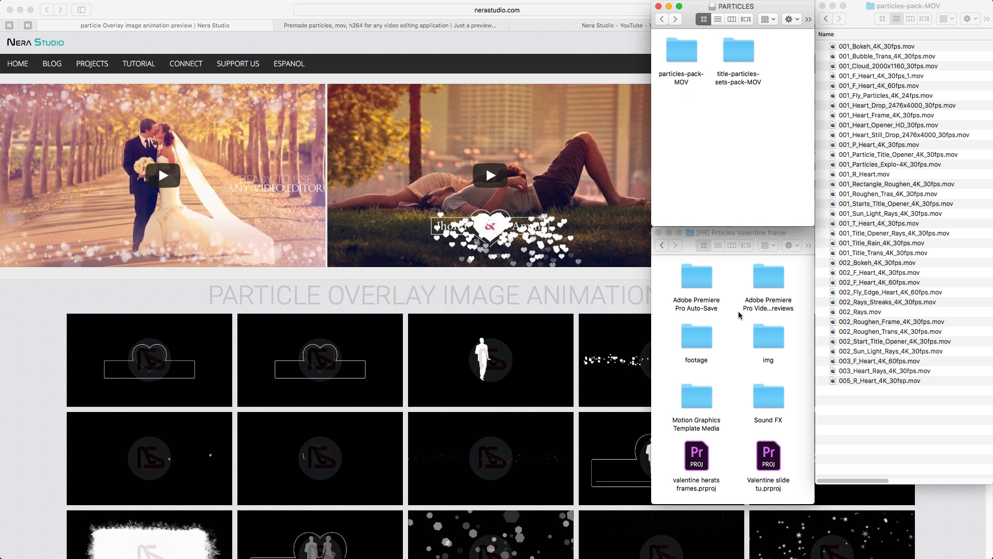
click(726, 330)
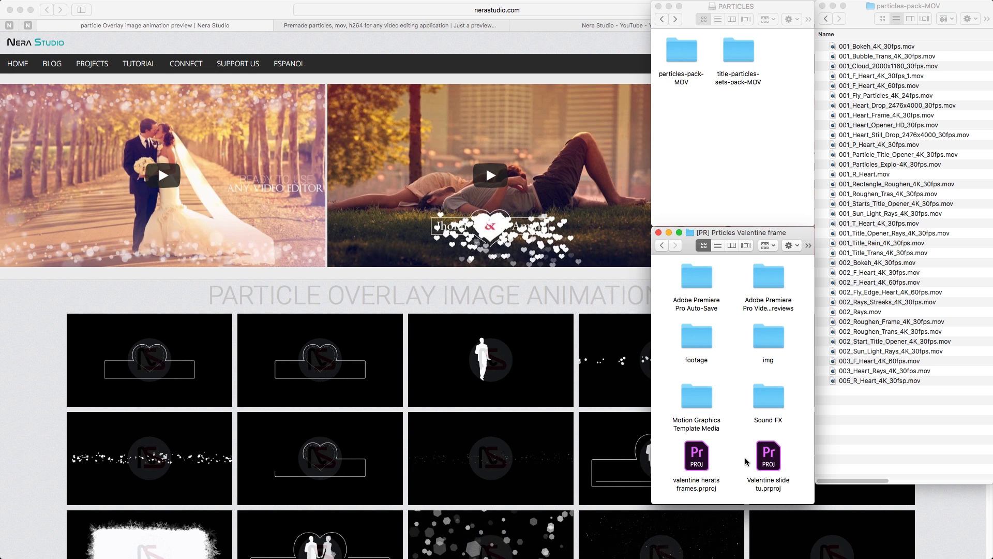
Switch to Premiere Pro and open the existing Img Repl... bin of the Valentine slide tu project
mouse_move(741, 557)
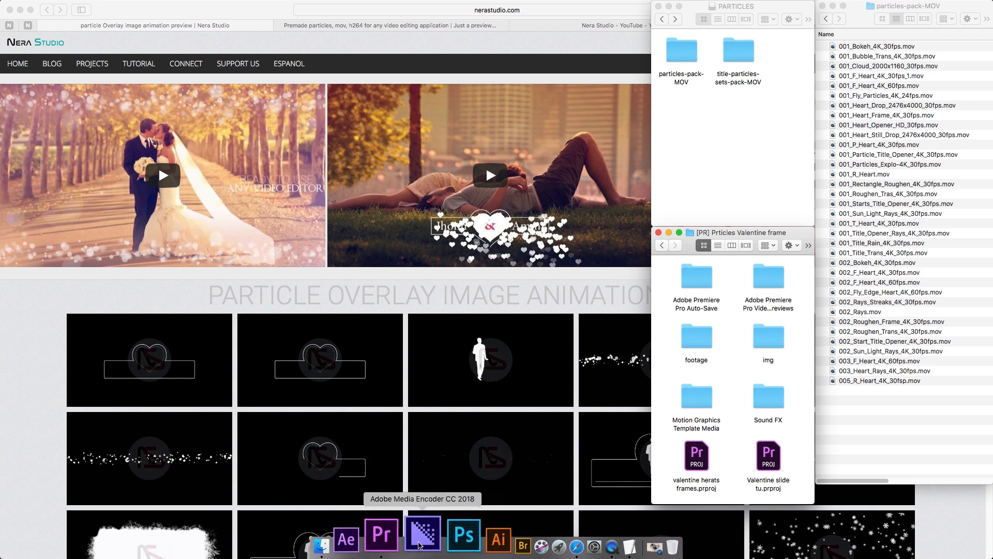
click(382, 537)
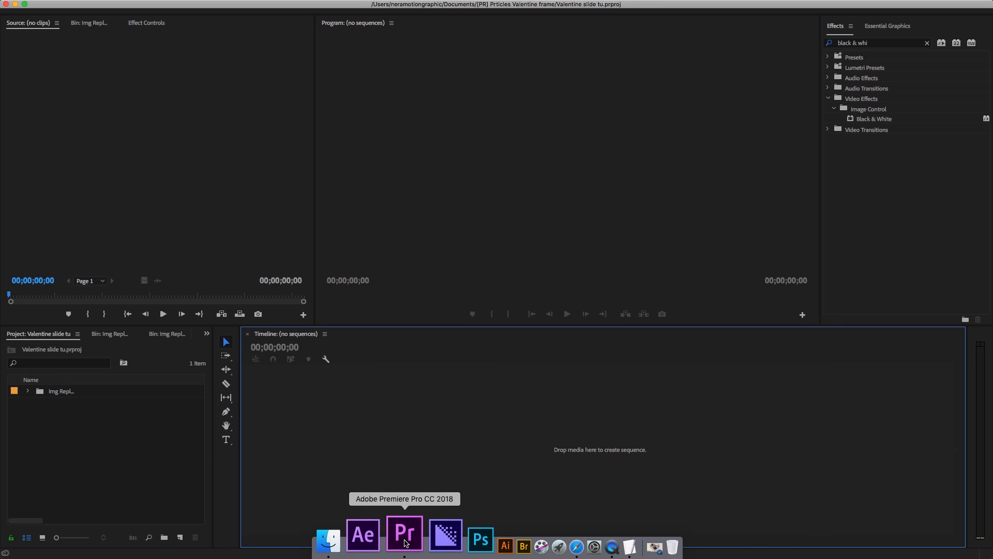
click(103, 444)
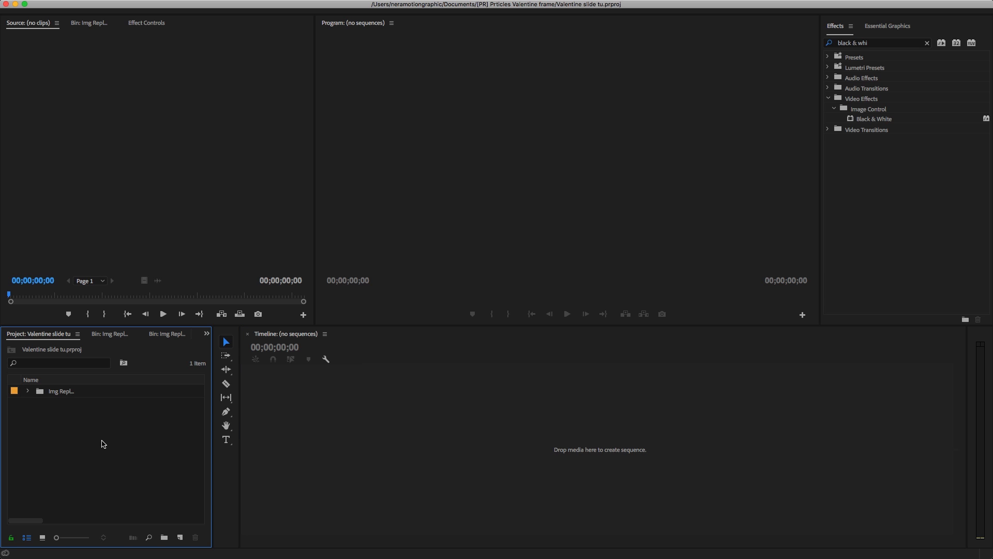
double_click(63, 396)
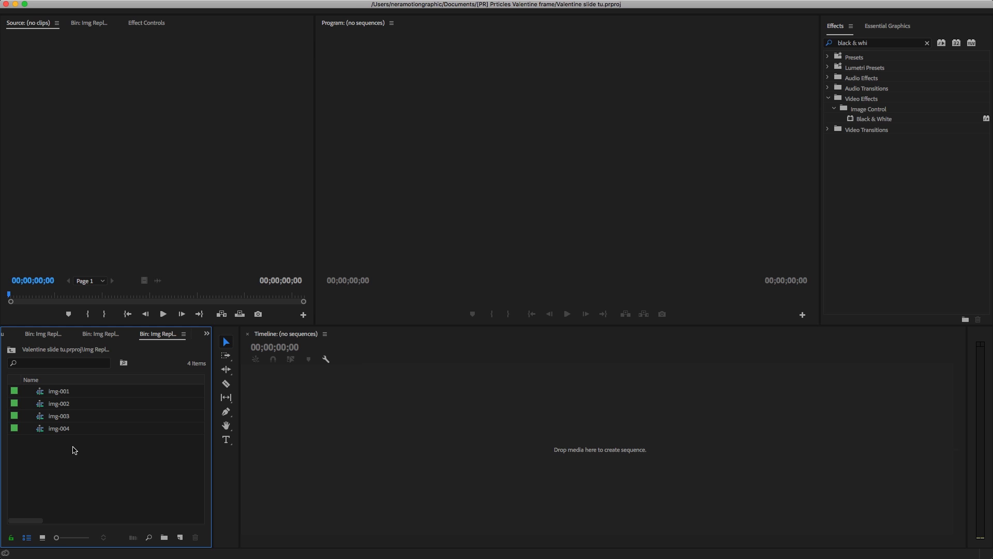
Close the two surplus Img Repl... bin panels beside the project and return to the project's root contents
click(57, 338)
click(67, 335)
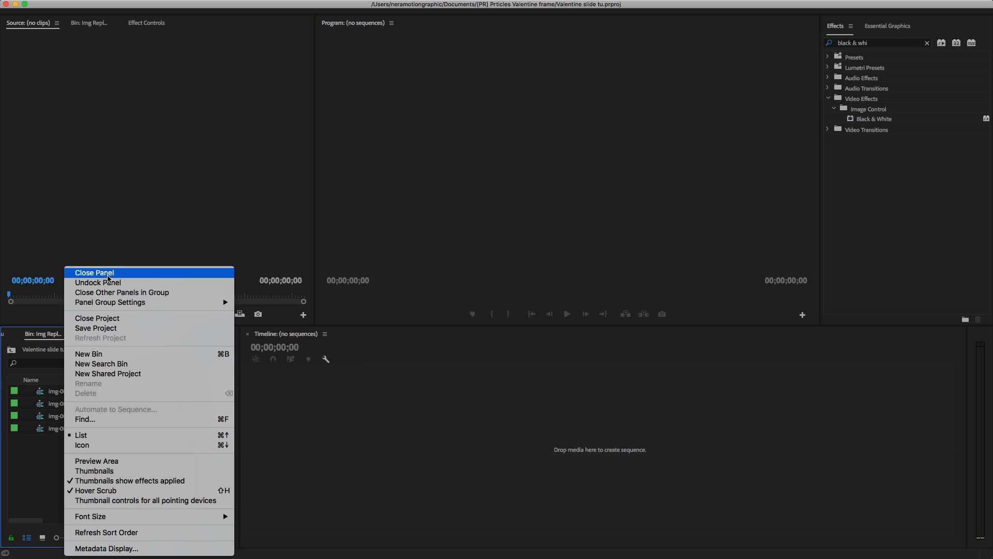
click(109, 273)
click(124, 334)
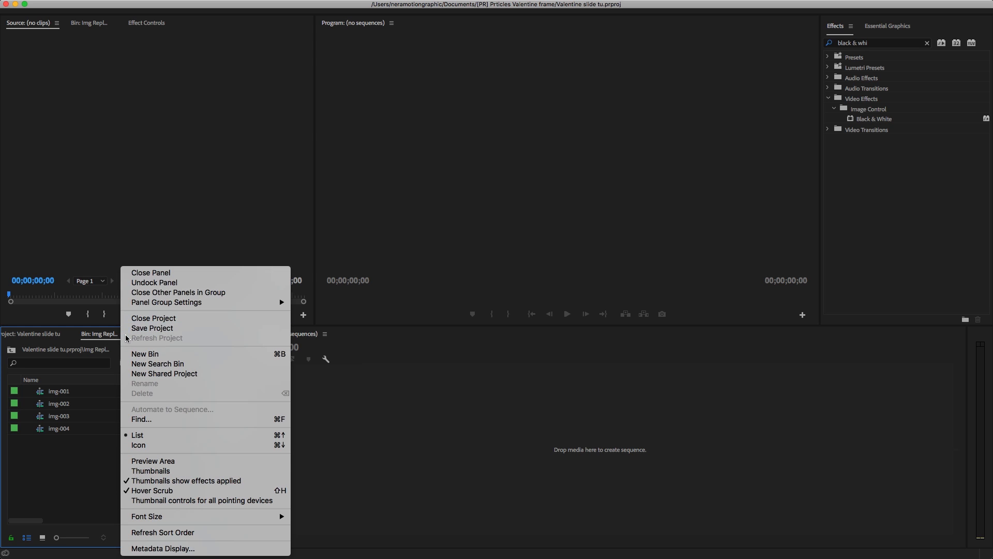
click(148, 269)
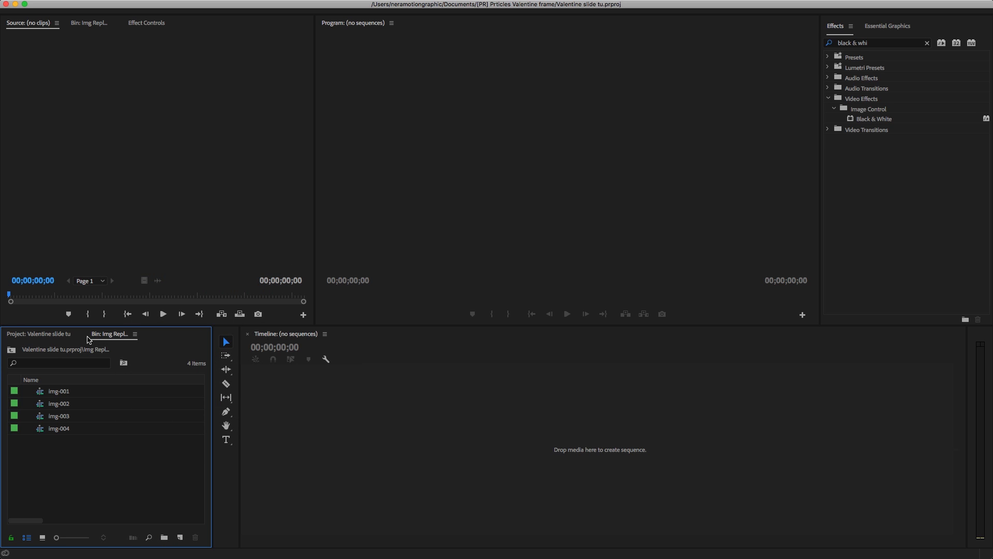
click(44, 336)
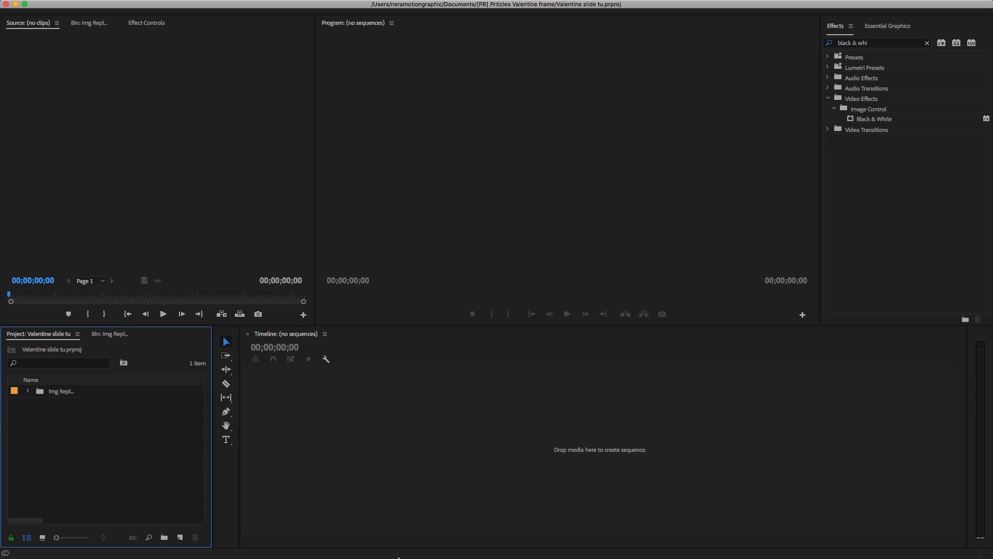
Import the img folder from the [PR] Prticles Valentine frame folder in Finder into the Premiere Pro project
click(362, 538)
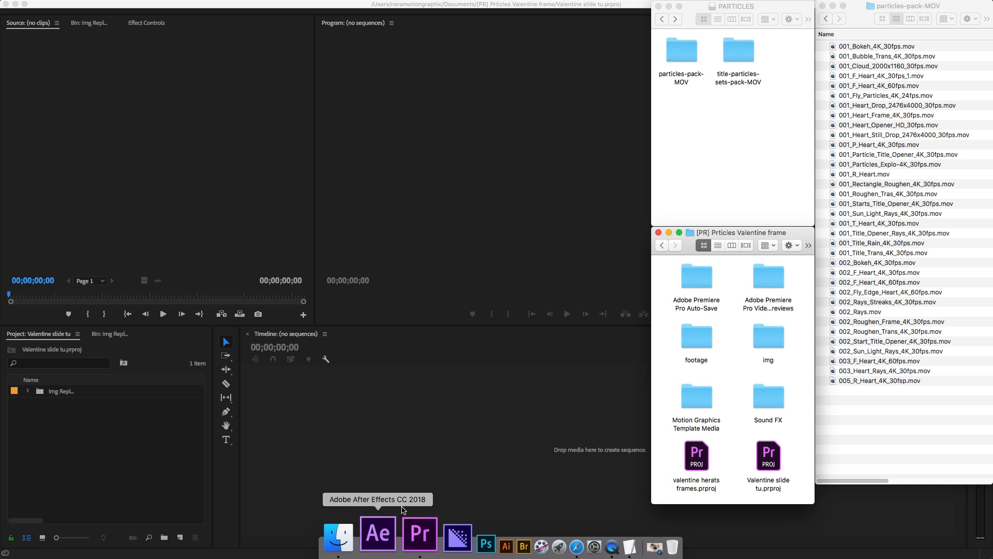
click(779, 350)
drag(768, 351, 114, 448)
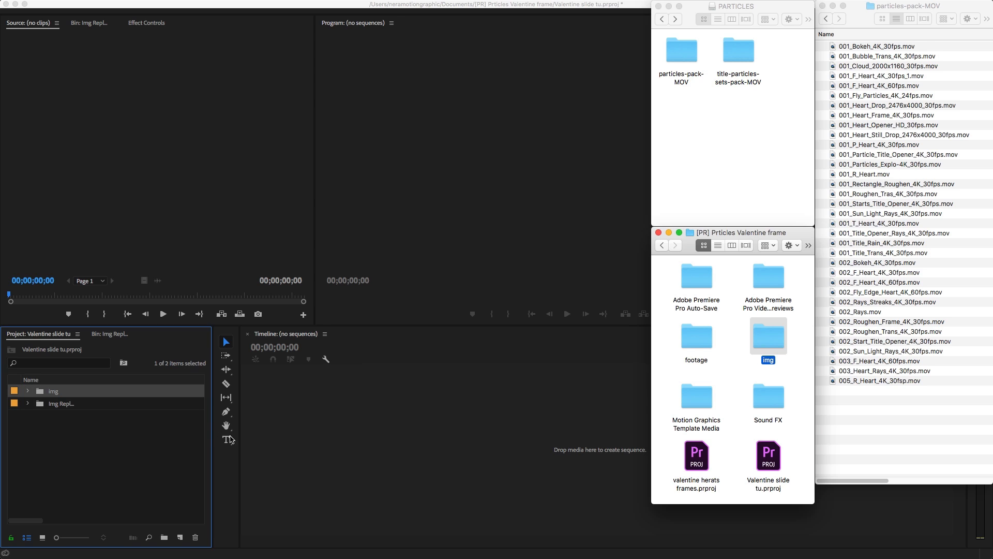
click(65, 6)
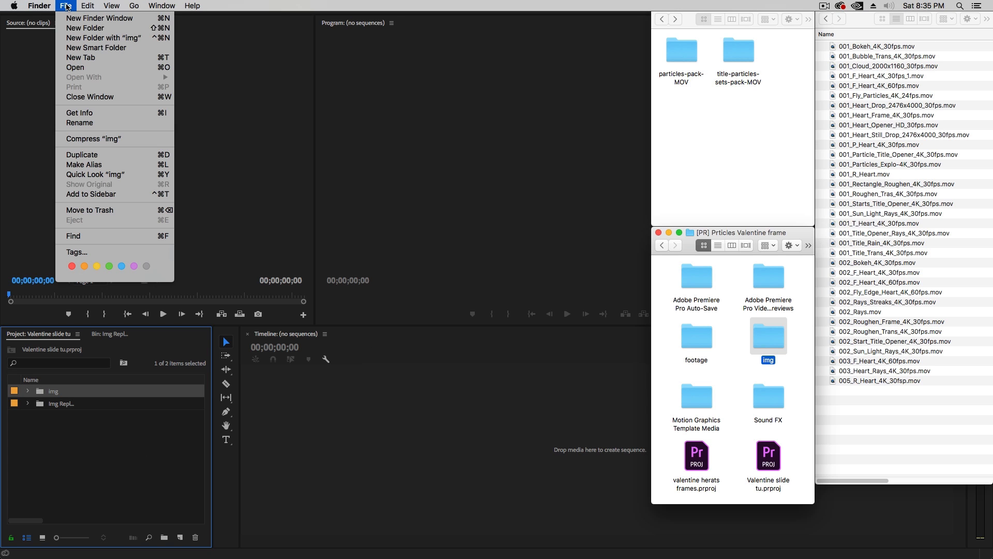
click(141, 453)
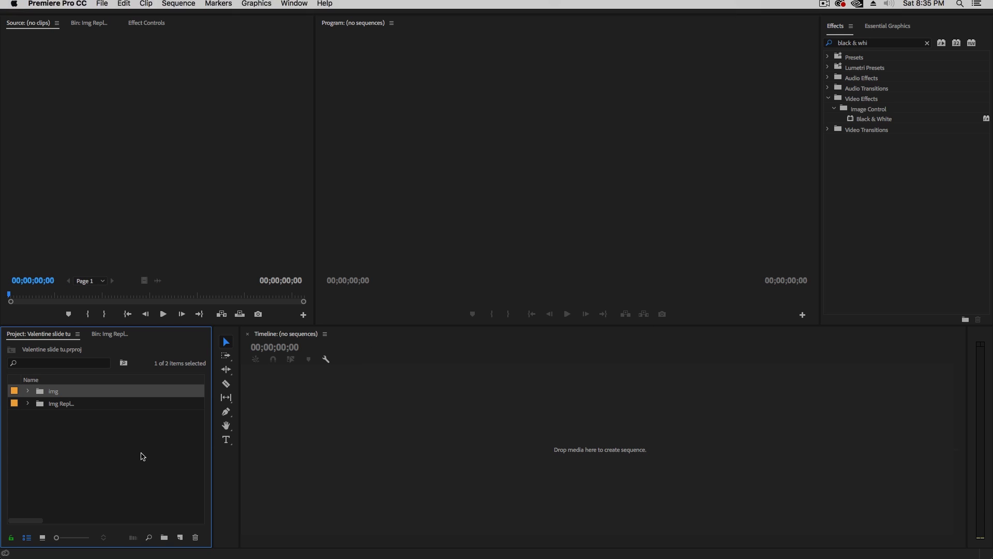
Import the Sound FX and footage folders from Finder into the root of the Premiere Pro project
mouse_move(630, 543)
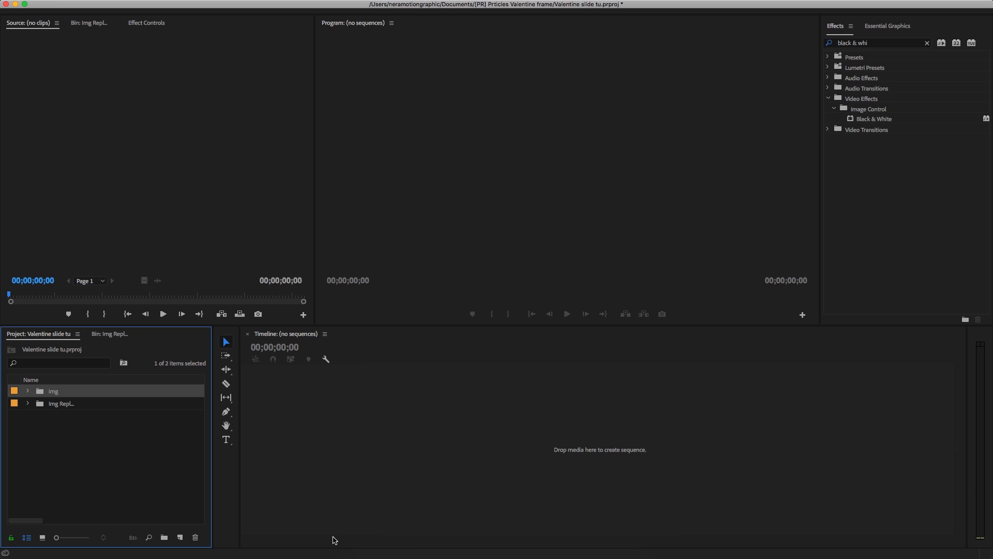
click(364, 536)
drag(757, 398, 124, 475)
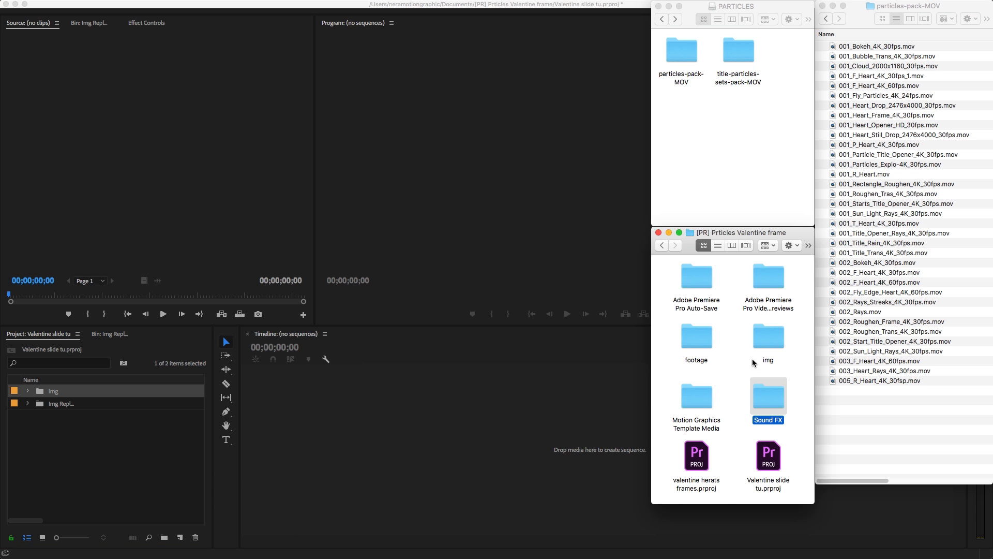
click(706, 343)
drag(701, 345, 60, 466)
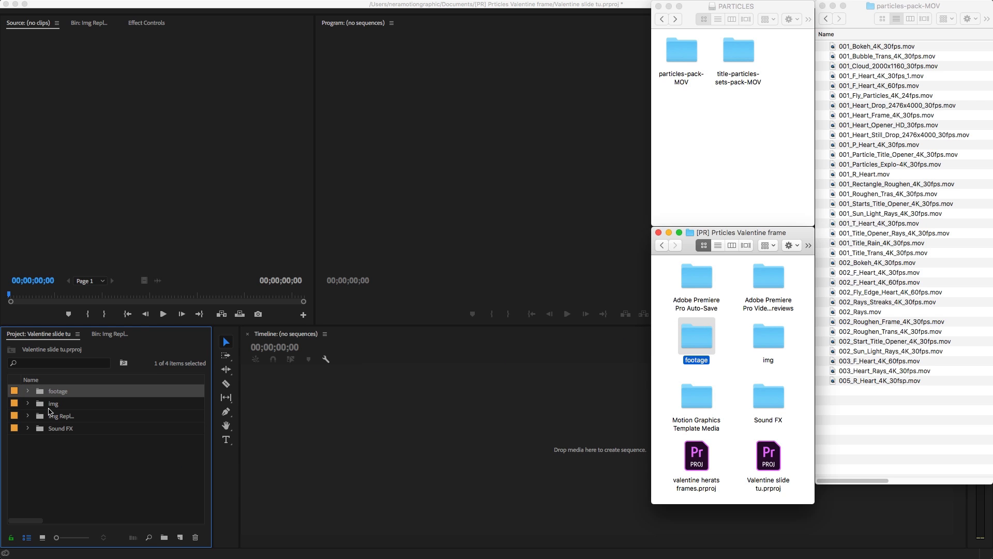
Open the footage bin in Premiere Pro, dock it with the Source monitor and inspect its clip details enlarged
click(51, 392)
double_click(43, 395)
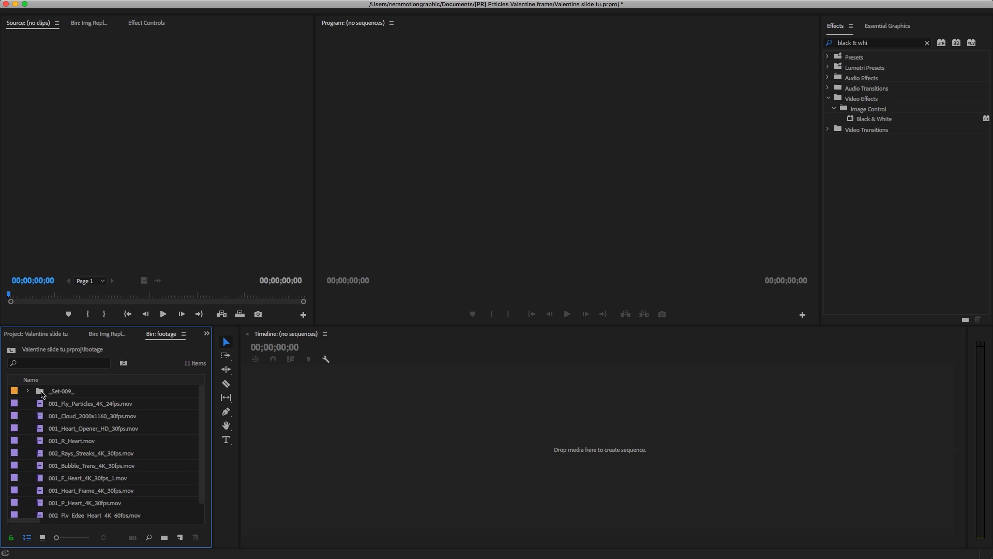
drag(162, 338, 115, 62)
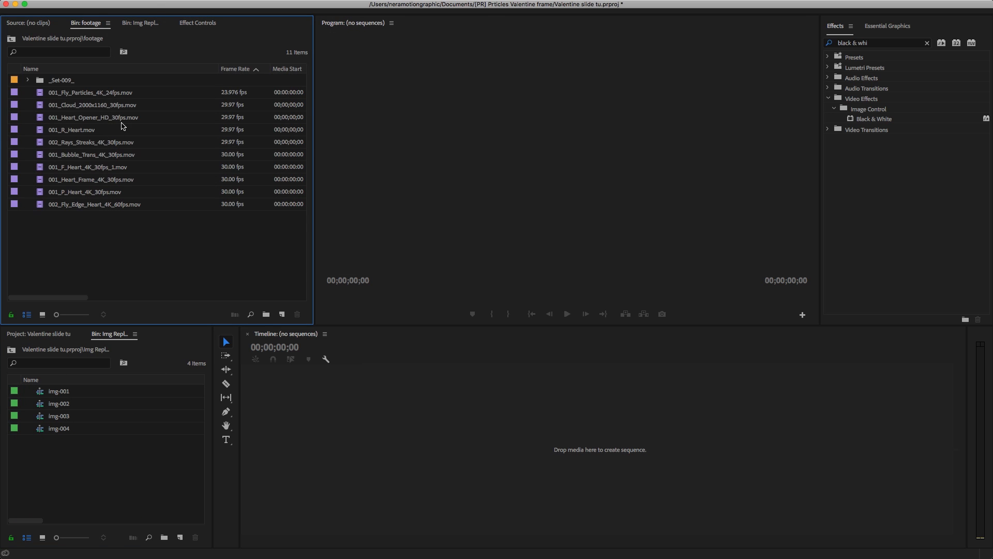
key(grave)
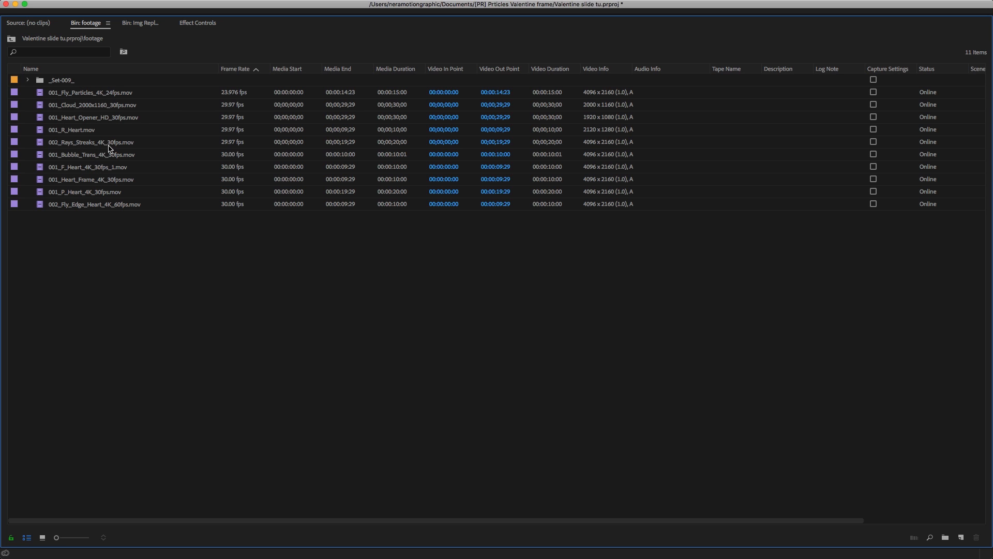
key(grave)
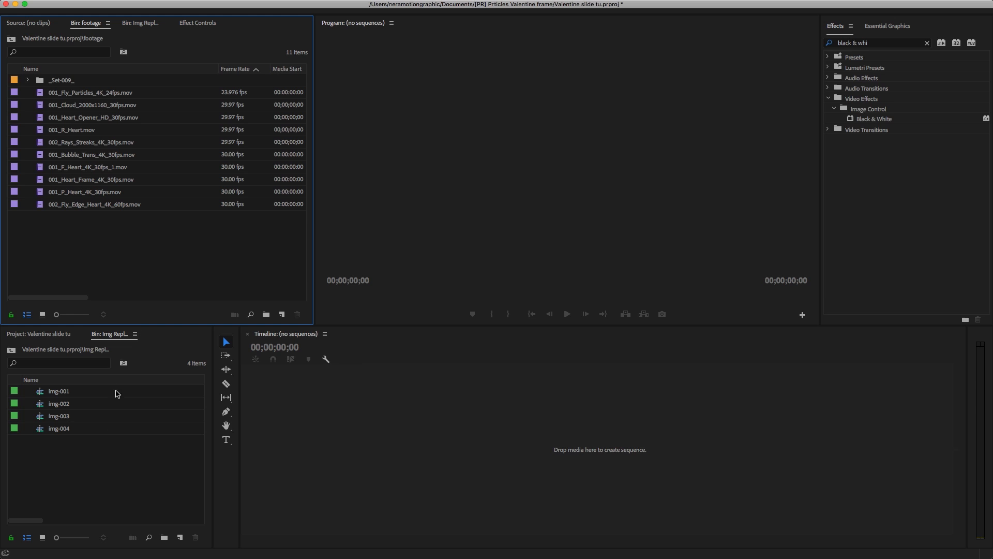
Open the img bin from the project and dock it beside the footage bin in the Source monitor's group
click(46, 335)
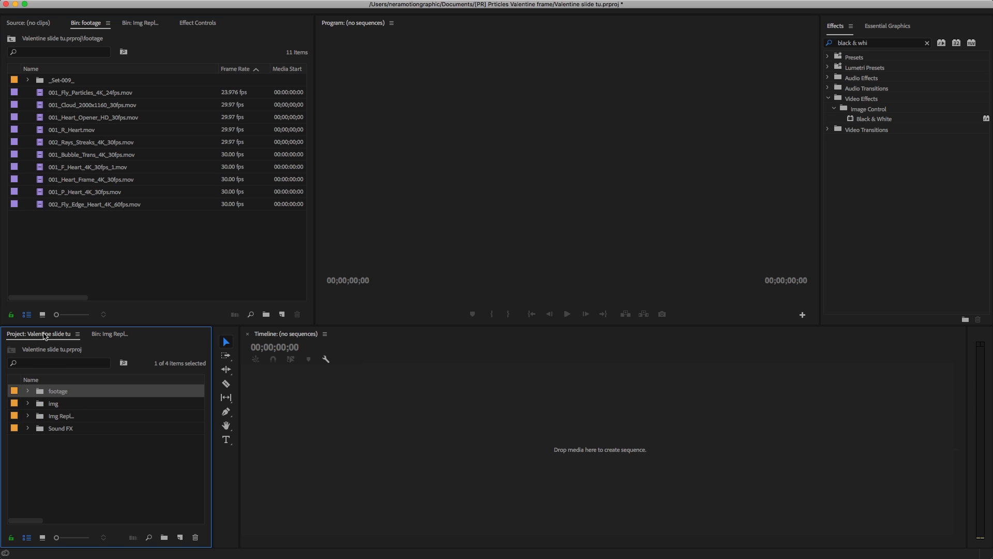
double_click(54, 405)
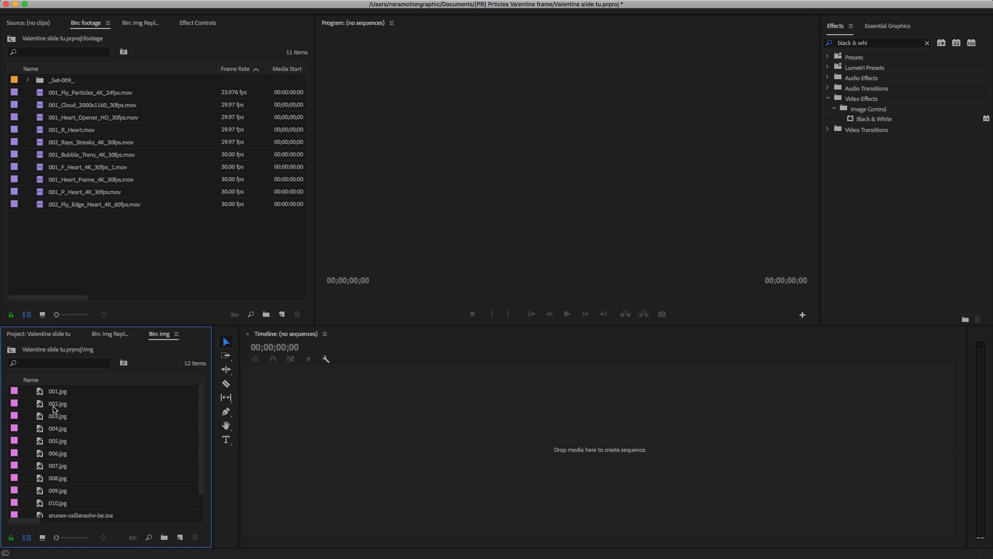
drag(152, 336, 170, 32)
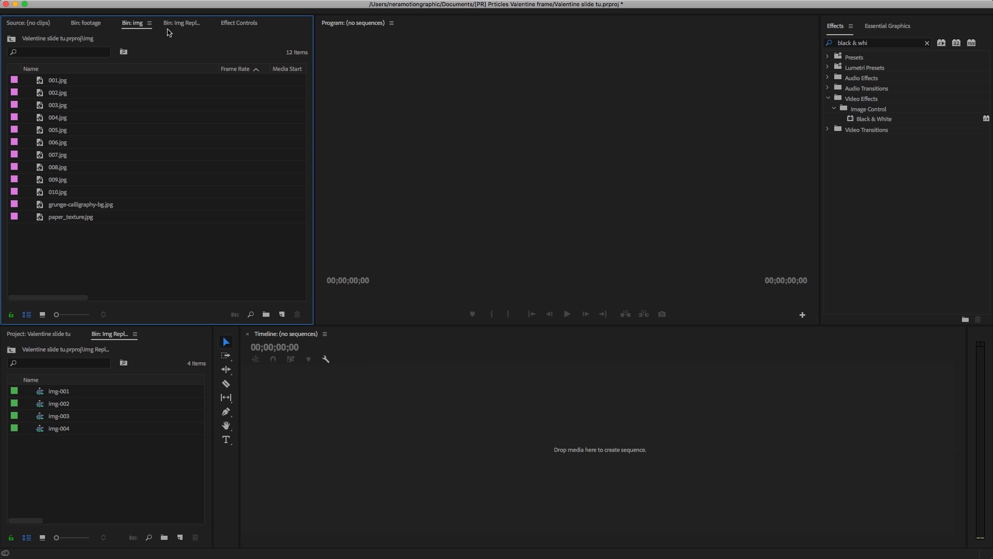
Show the img bin's images as thumbnails and select paper_texture.jpg
click(43, 314)
drag(303, 147, 303, 214)
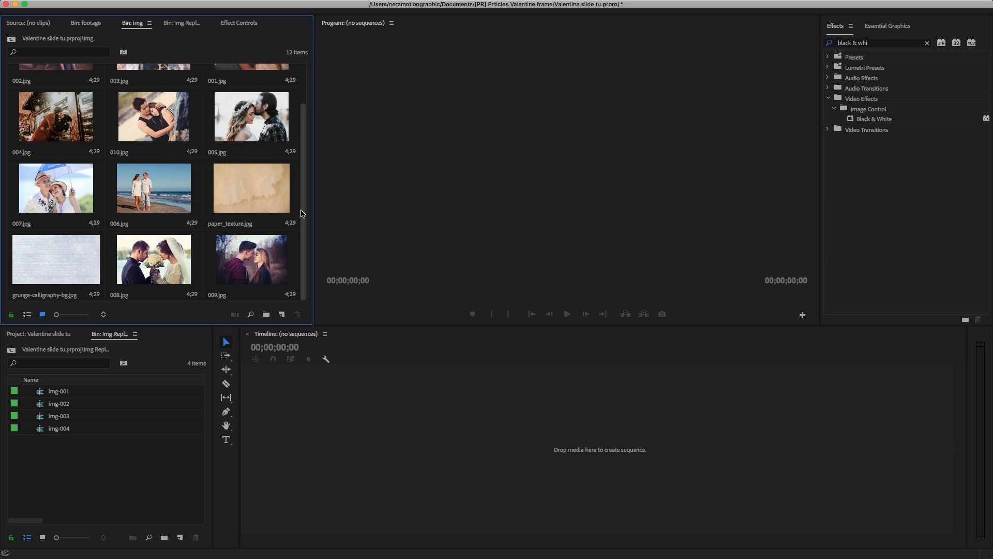
click(241, 194)
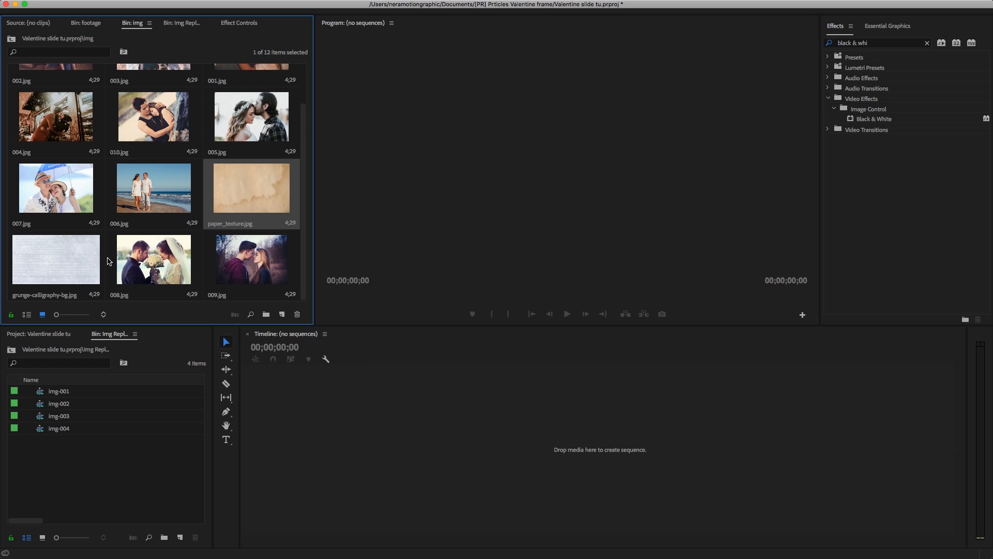
Switch to Safari and examine the background images, including the calligraphy texture, on the Nera Studio heart transition tutorial page
click(62, 276)
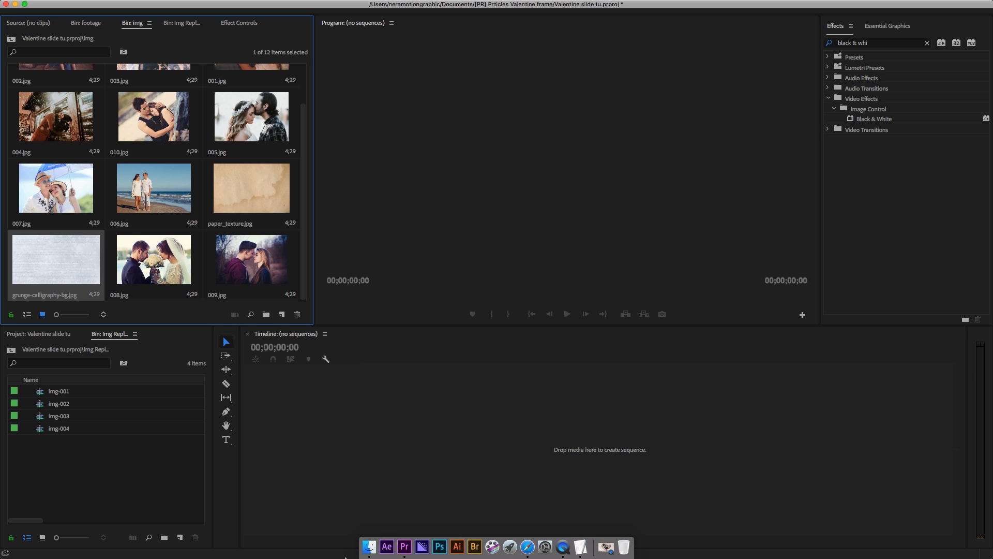
click(520, 535)
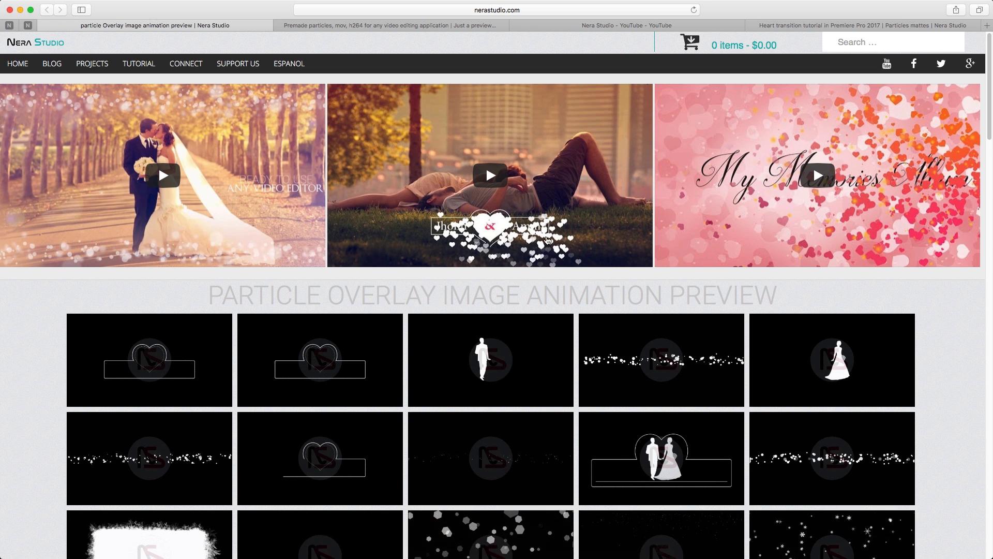
click(657, 26)
click(776, 27)
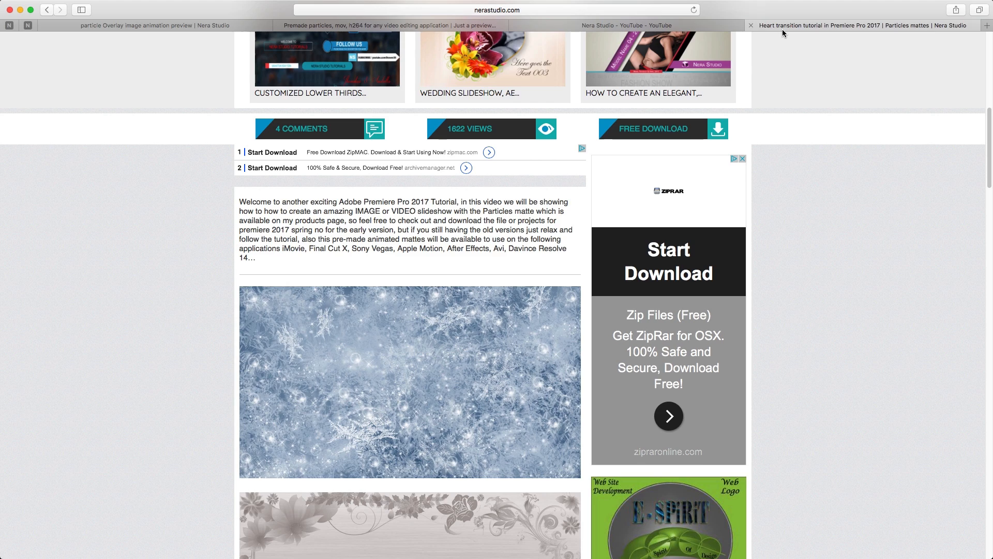
scroll(202, 251, up, 5)
scroll(203, 249, down, 7)
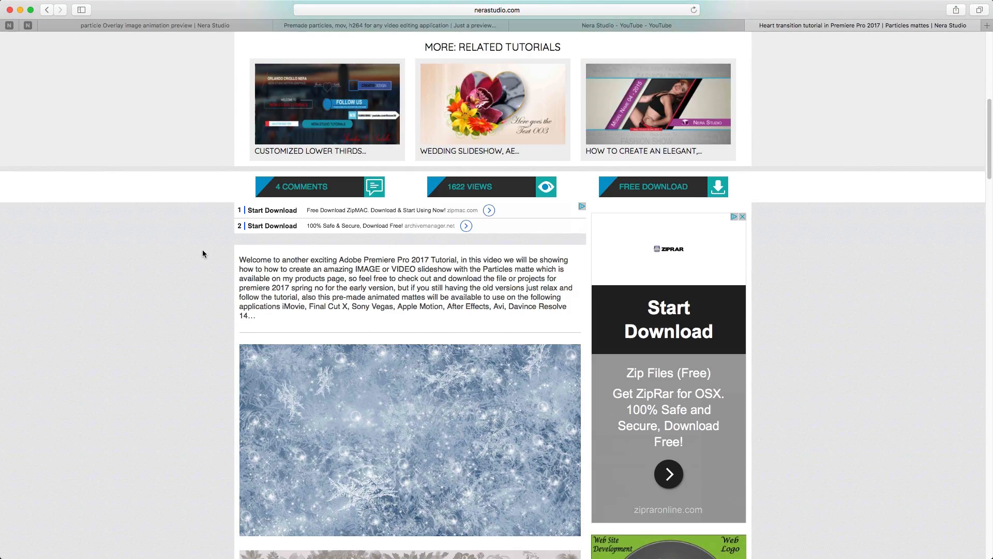
scroll(322, 287, down, 2)
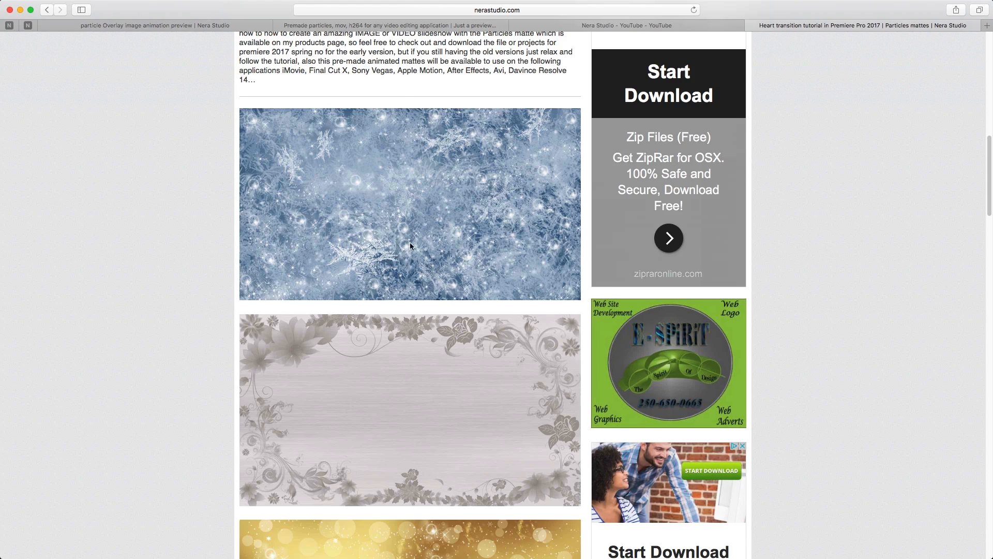
scroll(420, 263, down, 12)
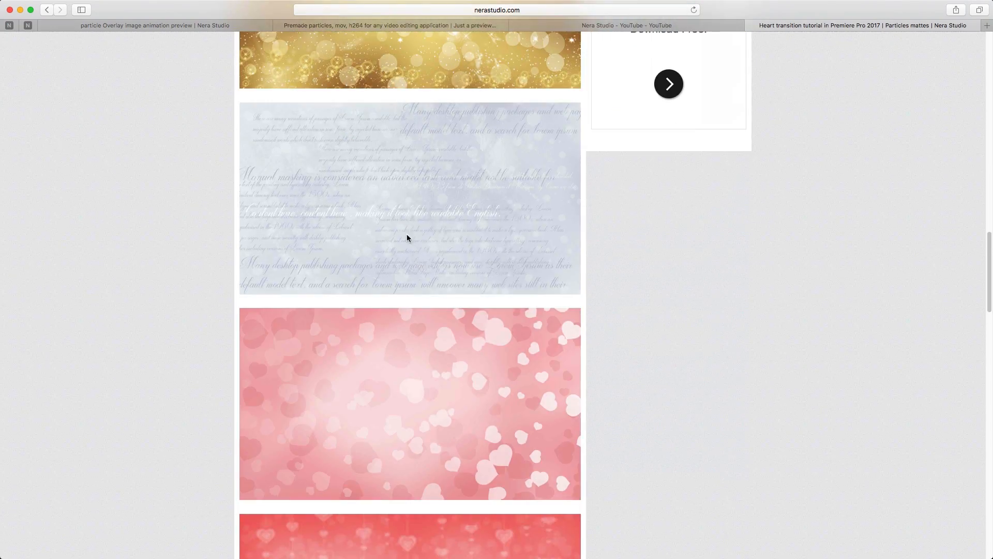
right_click(408, 201)
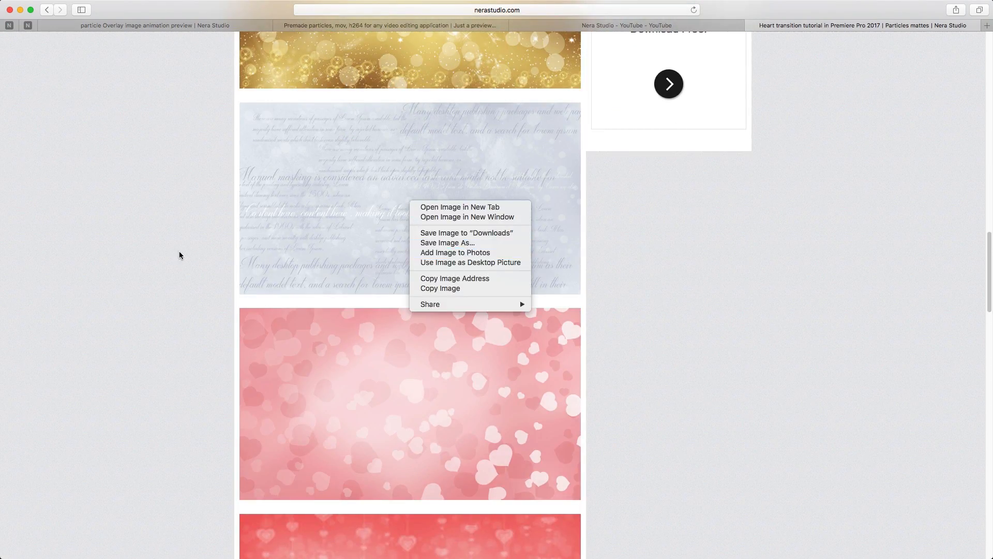
click(215, 278)
scroll(215, 278, up, 15)
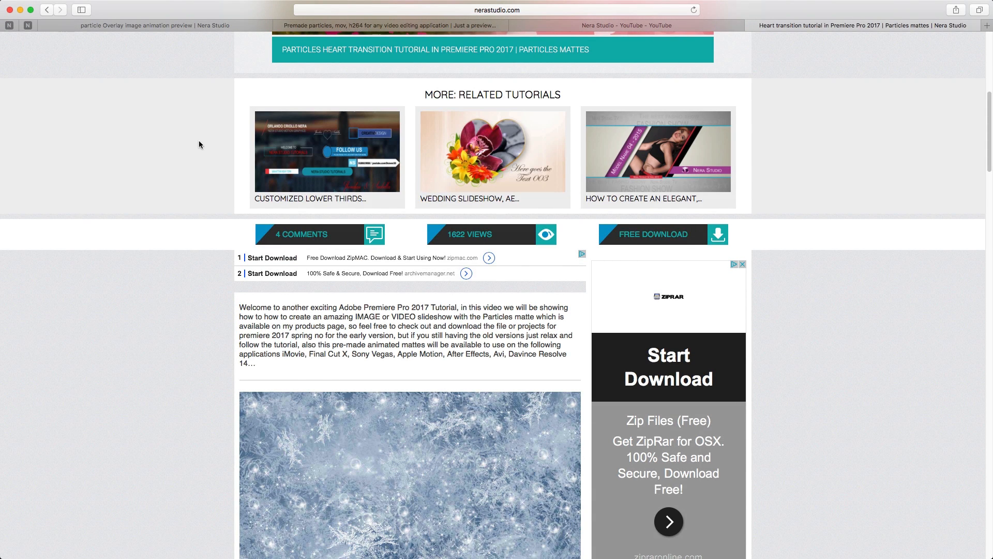
Return to Premiere Pro and show the root contents of the Valentine slide tu project
mouse_move(492, 553)
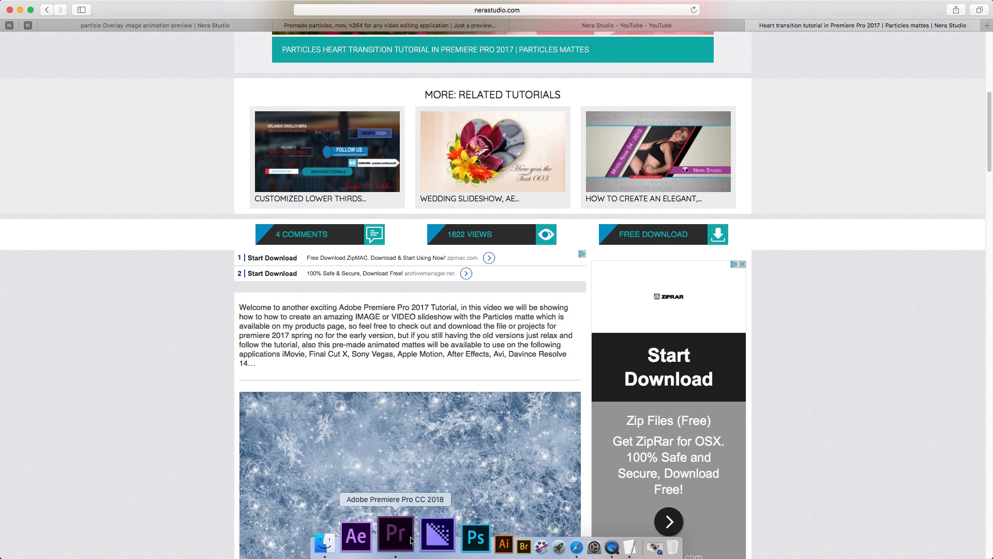
click(411, 540)
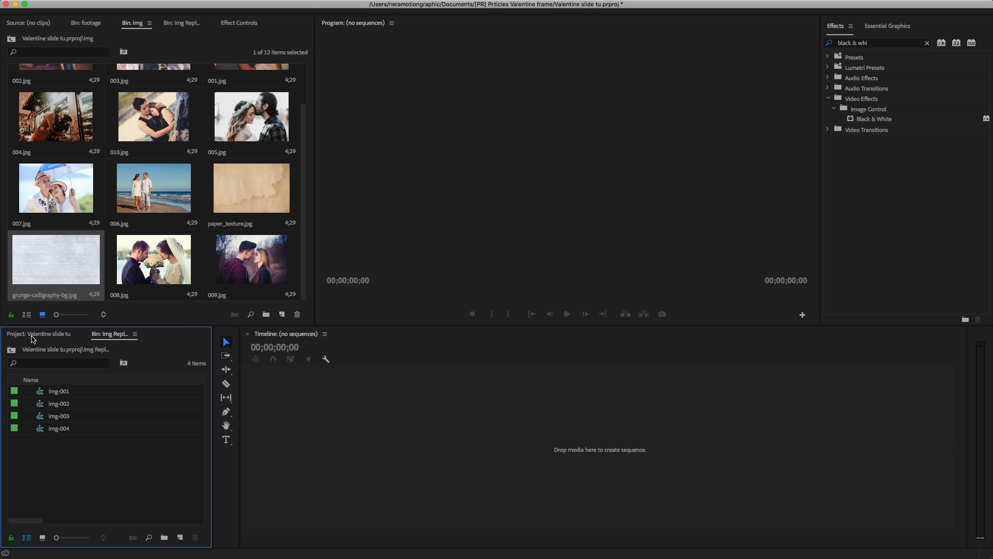
click(32, 336)
click(114, 487)
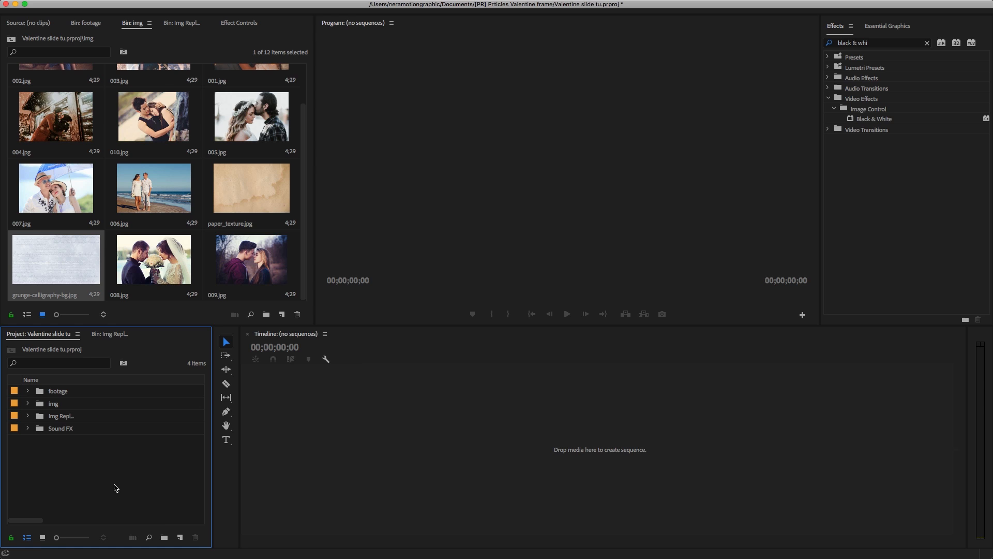
Create a 1920 × 1080, 29.97 fps color matte in grey 7c7c7c and name it BG
click(179, 538)
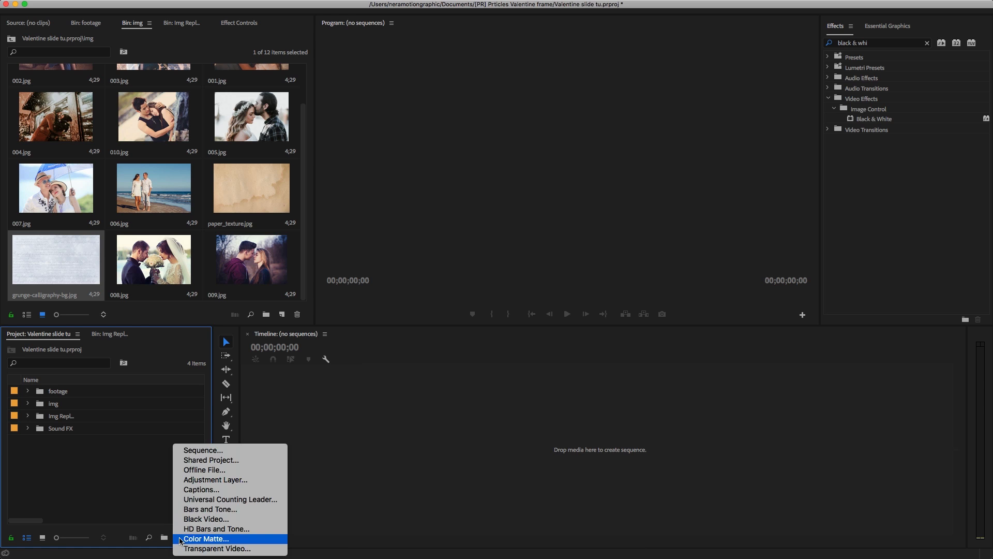
click(203, 539)
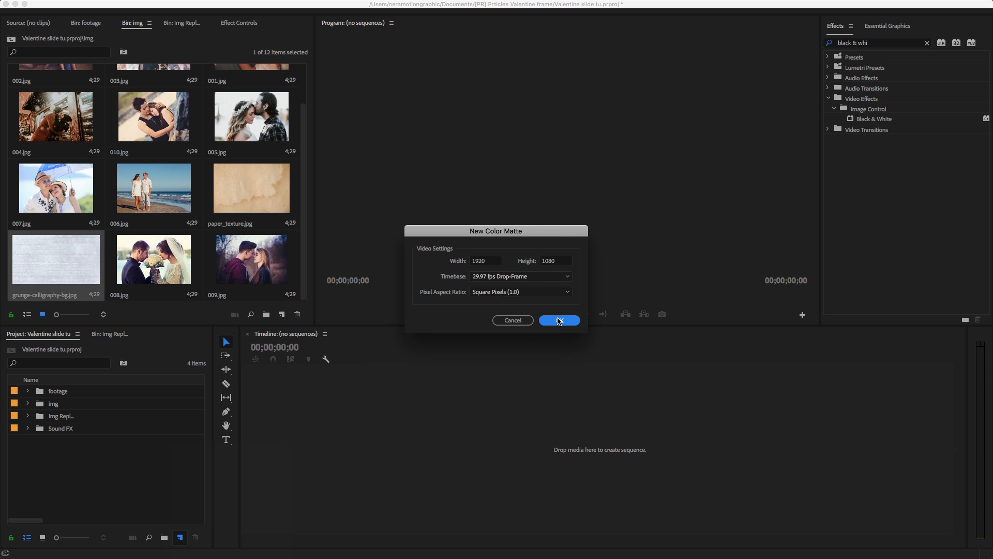
click(558, 320)
double_click(569, 260)
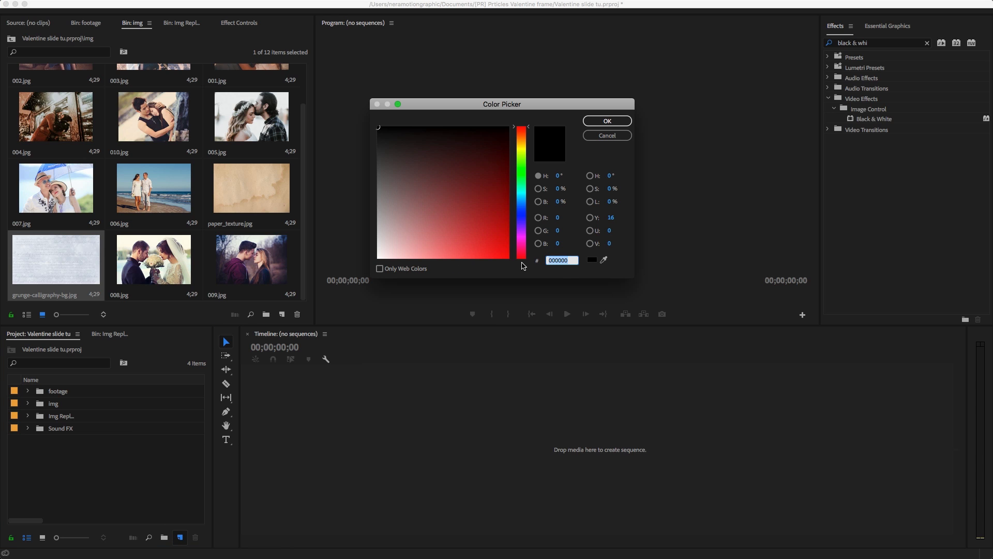
drag(521, 257, 521, 193)
click(378, 191)
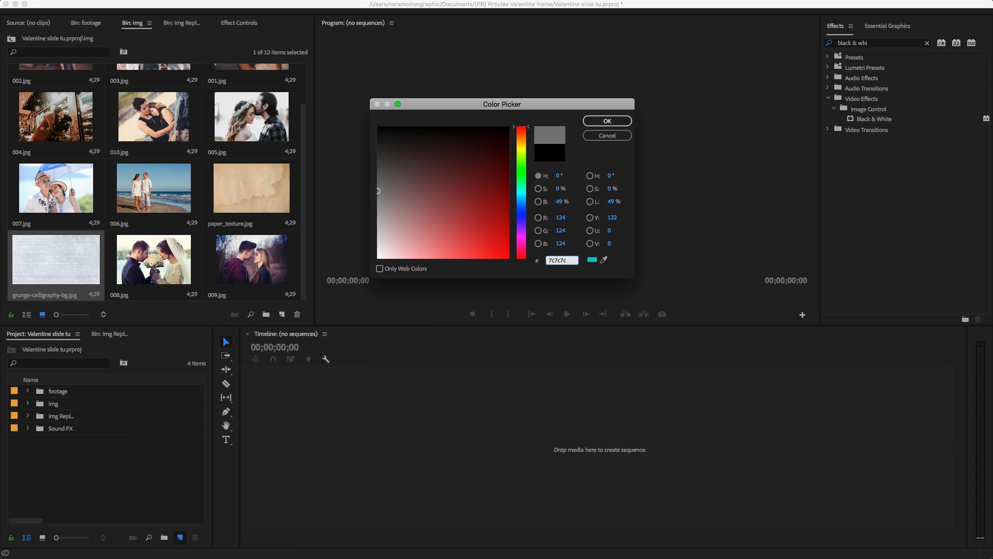
click(607, 121)
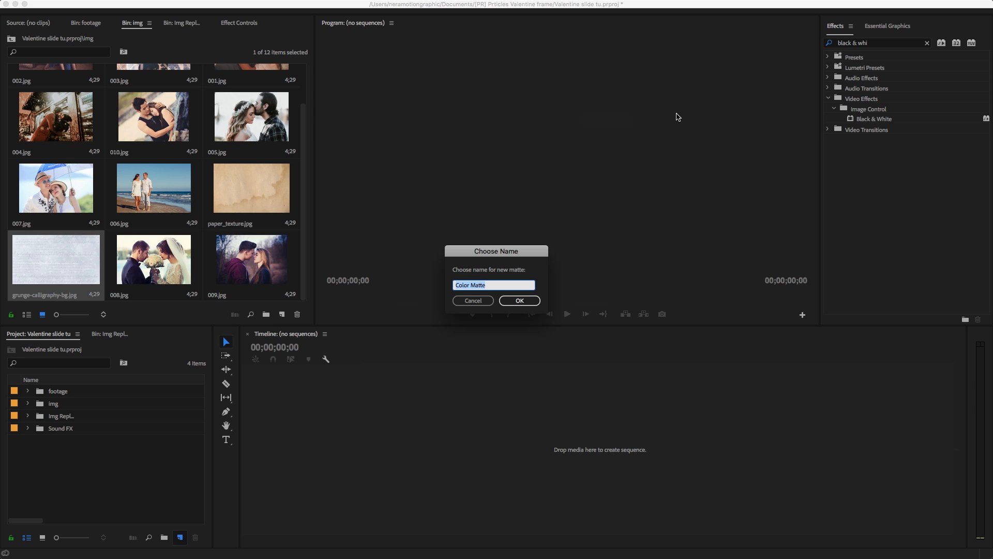
text(BG)
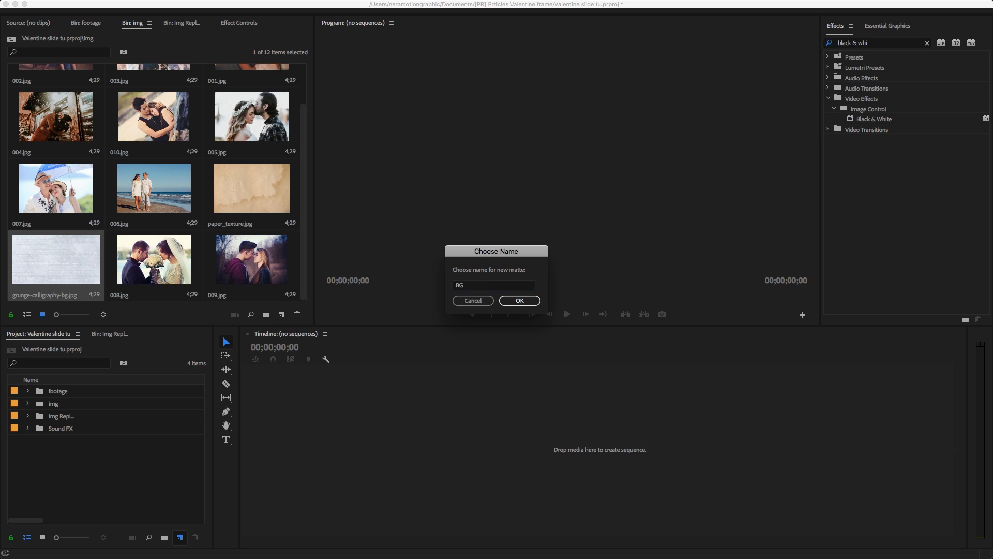
key(Return)
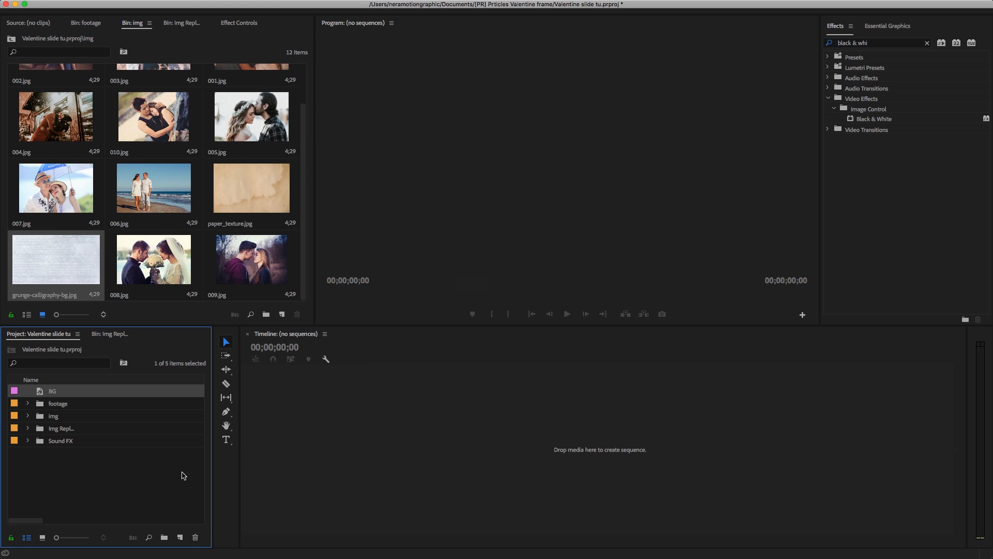
Create a new sequence named Main with the DSLR 1080p30 preset
click(132, 483)
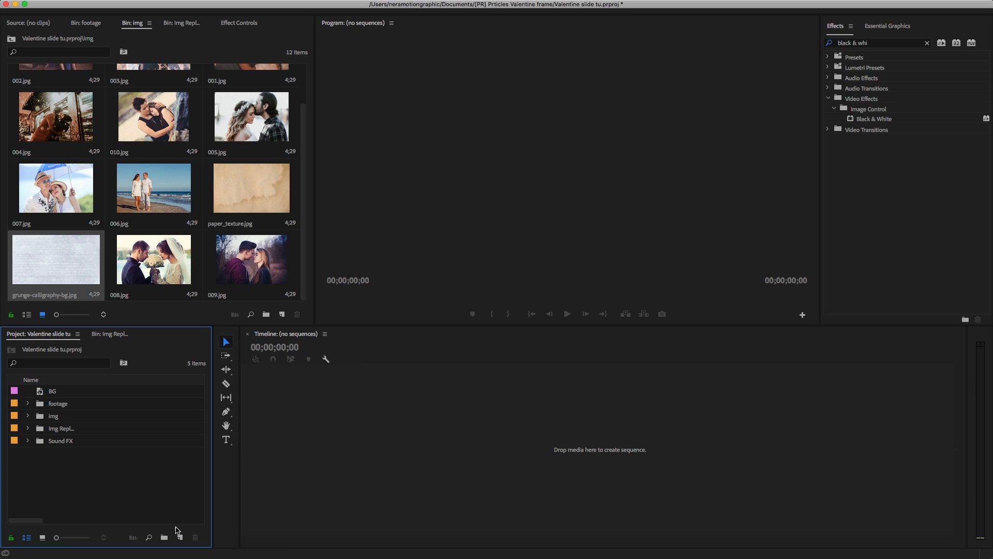
click(180, 537)
click(202, 448)
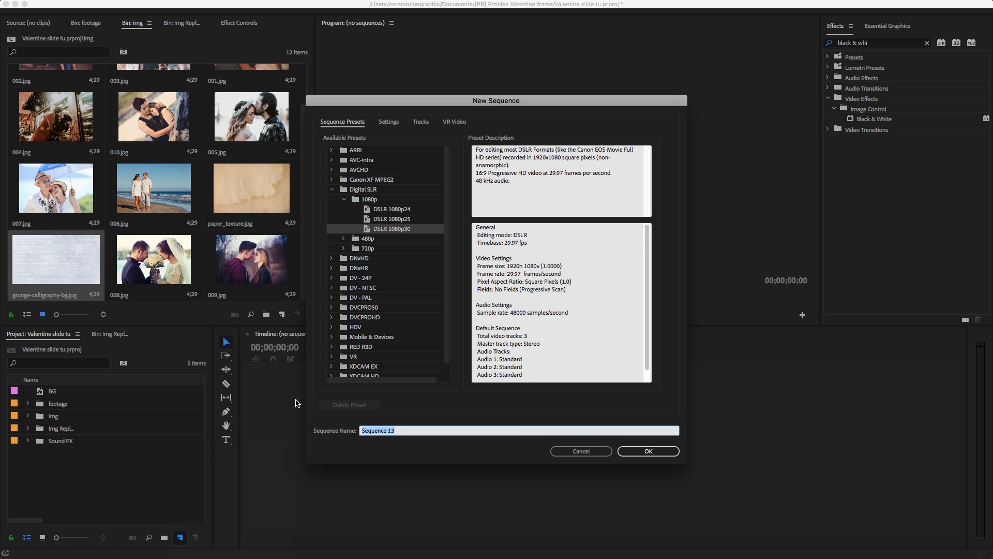
text(Main)
click(631, 452)
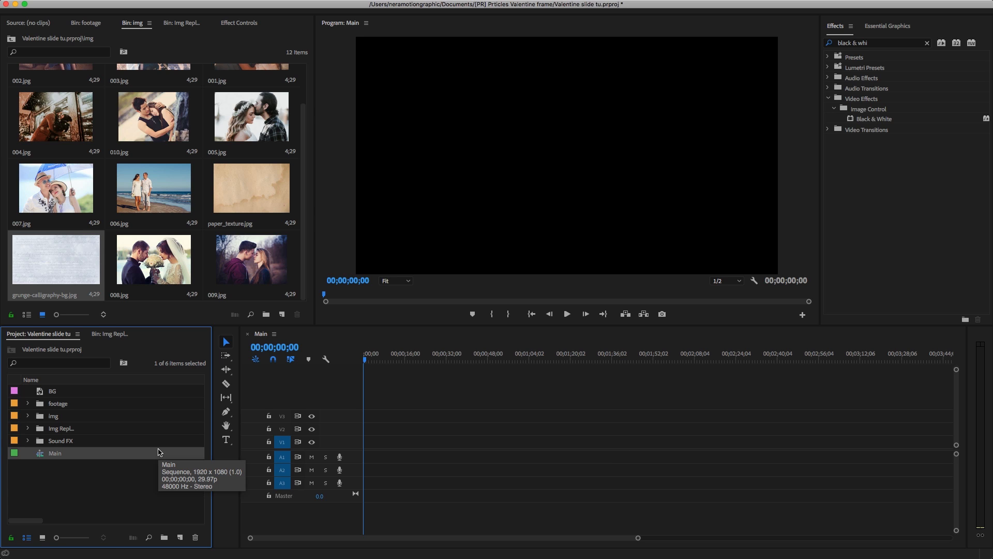
Place the BG matte at the start of V1 in Main and extend it to 30 seconds
drag(51, 391, 368, 443)
click(273, 348)
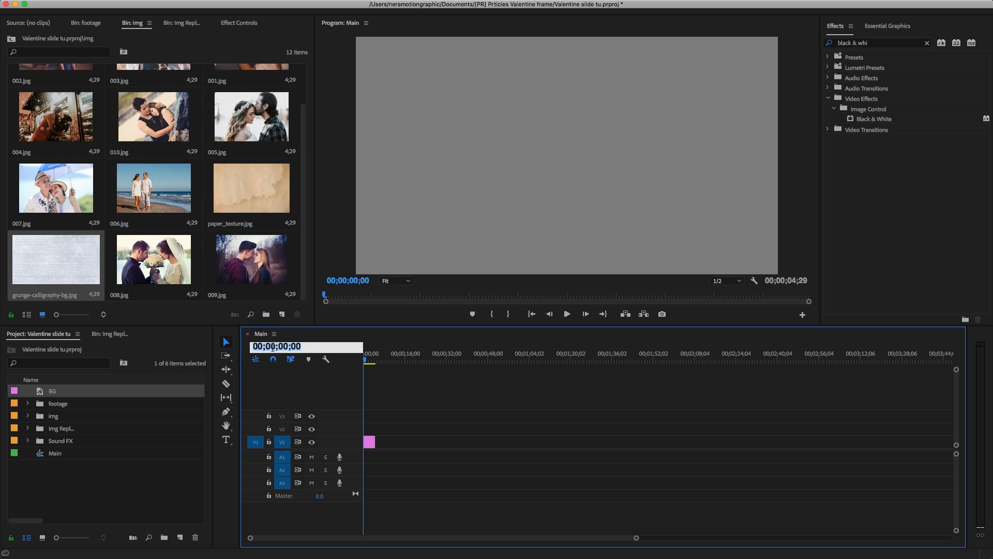
text(3)
key(Return)
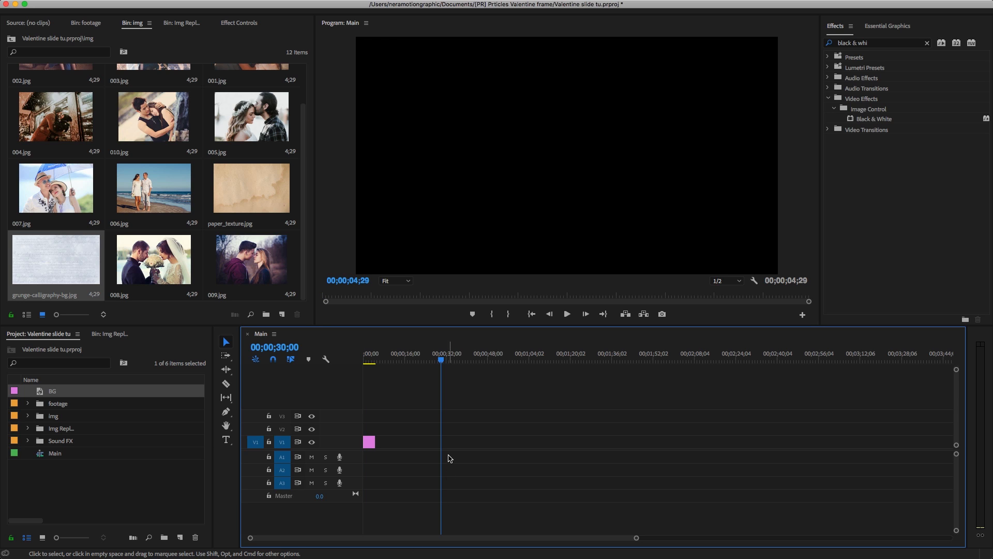
key(=)
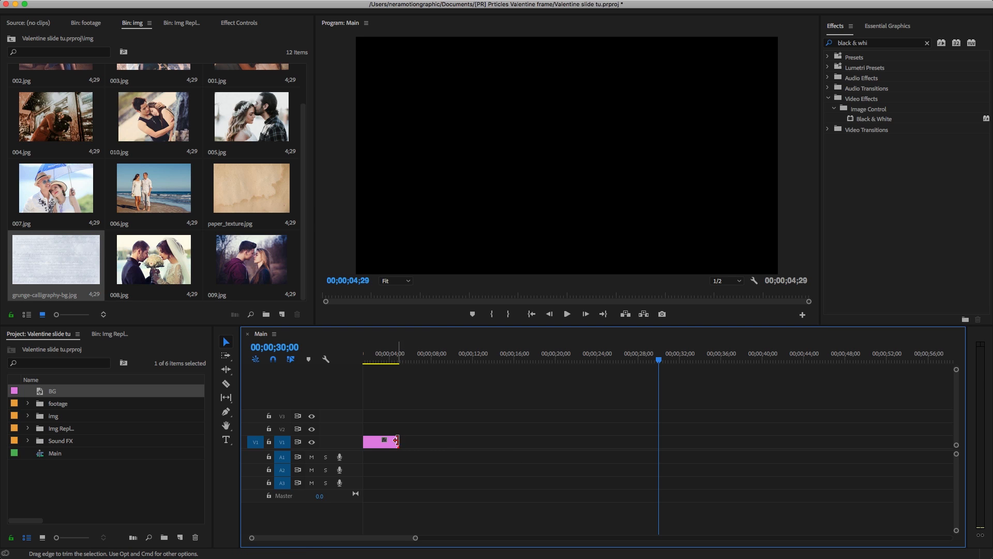
drag(399, 443, 575, 445)
drag(635, 445, 658, 445)
click(558, 357)
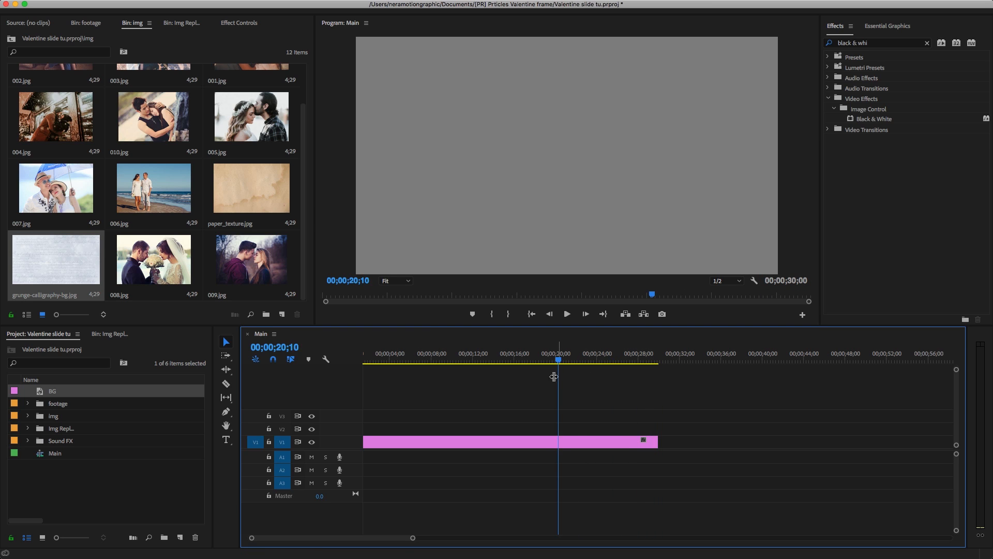
click(450, 444)
Place paper_texture.jpg at the start of V2 and extend it to the end of the BG clip
click(262, 191)
drag(251, 178, 375, 434)
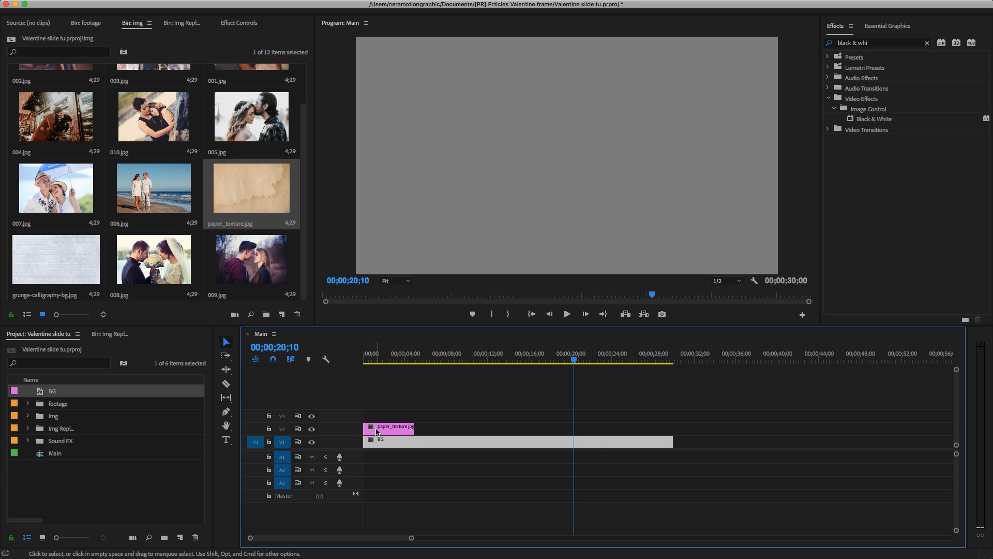
click(383, 360)
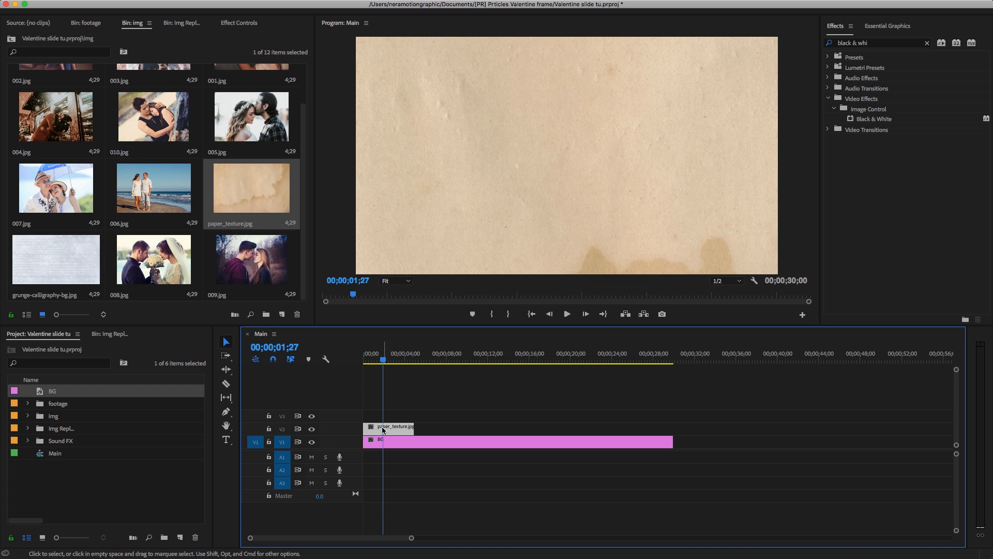
drag(414, 429, 669, 432)
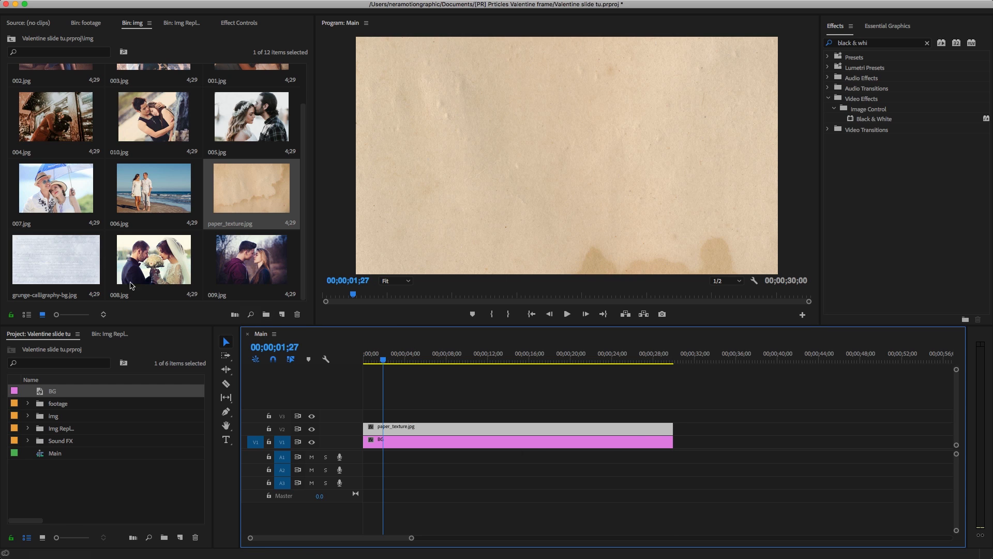
Place grunge-calligraphy-bg.jpg at the start of V3 and extend it to the end of the clips below
click(75, 265)
drag(136, 303, 376, 417)
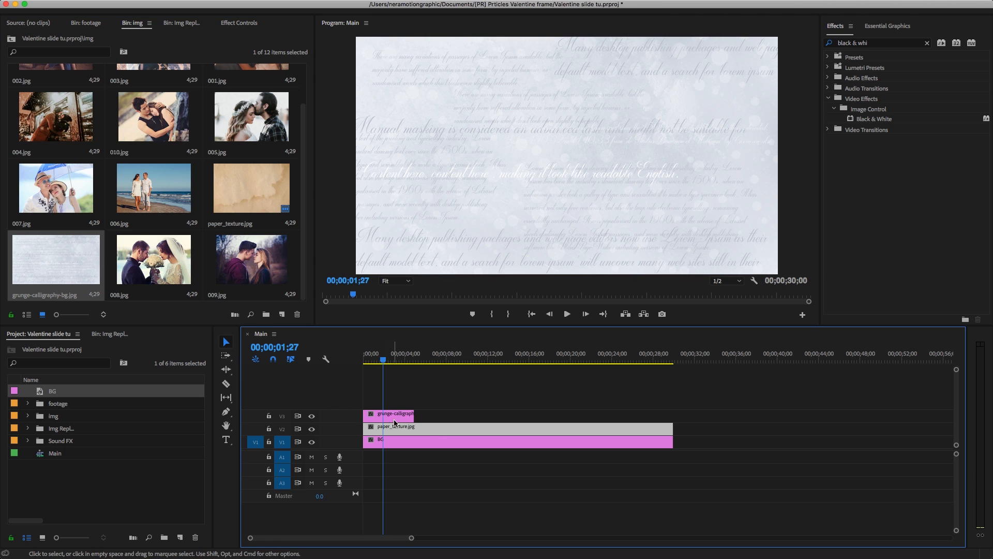
drag(412, 417, 673, 417)
click(548, 355)
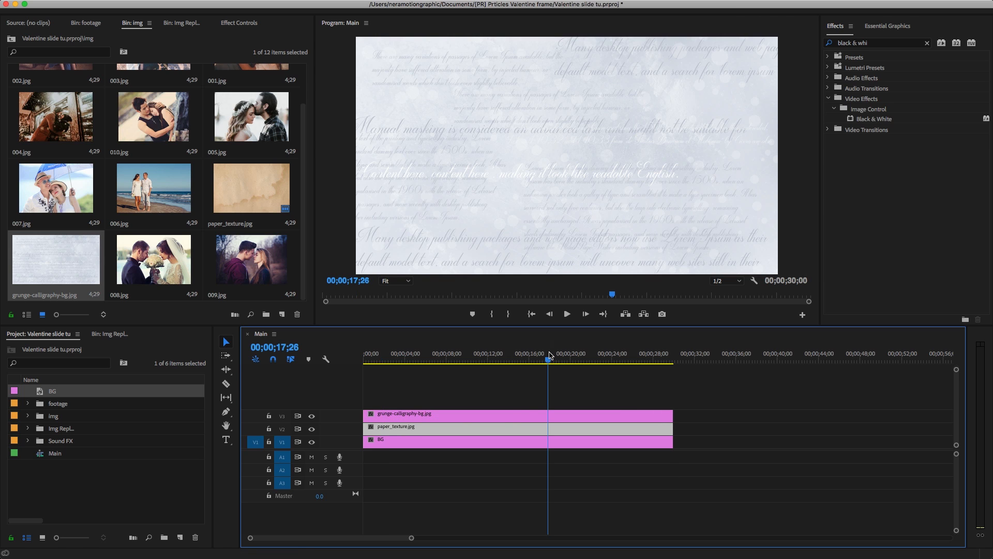
Turn off opacity keyframing for the grunge-calligraphy-bg.jpg clip, set its opacity to 39%, and check the blend at another frame
click(515, 414)
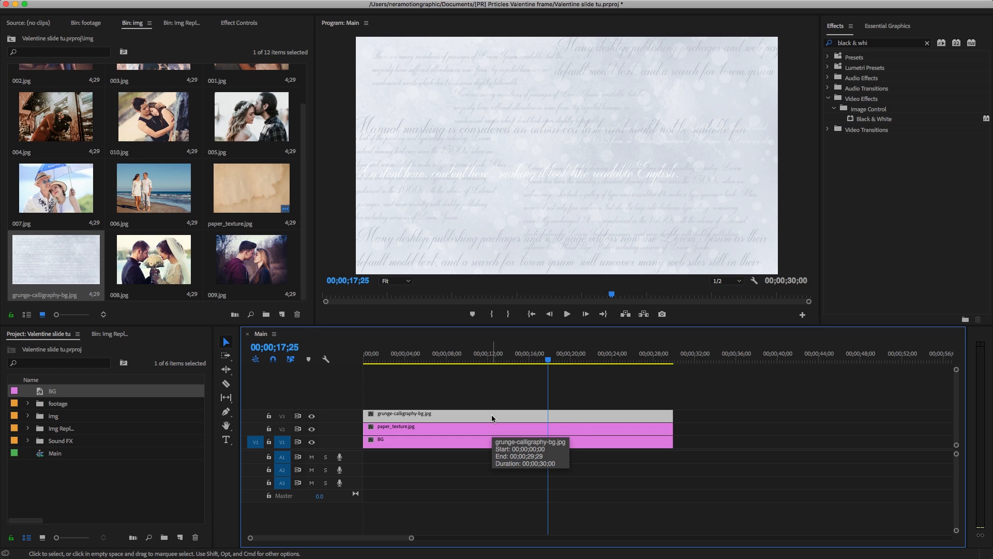
click(227, 24)
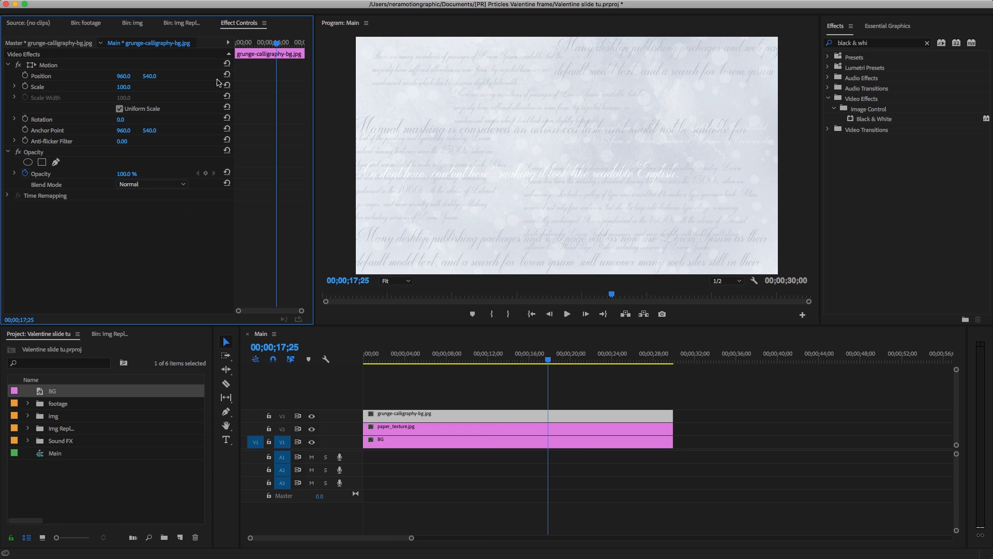
click(31, 175)
click(123, 174)
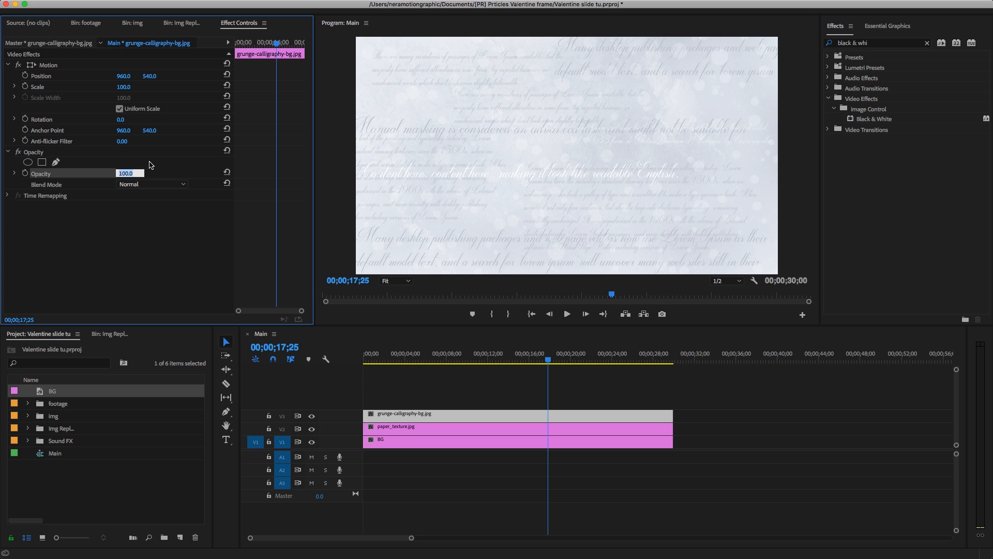
text(39)
key(Return)
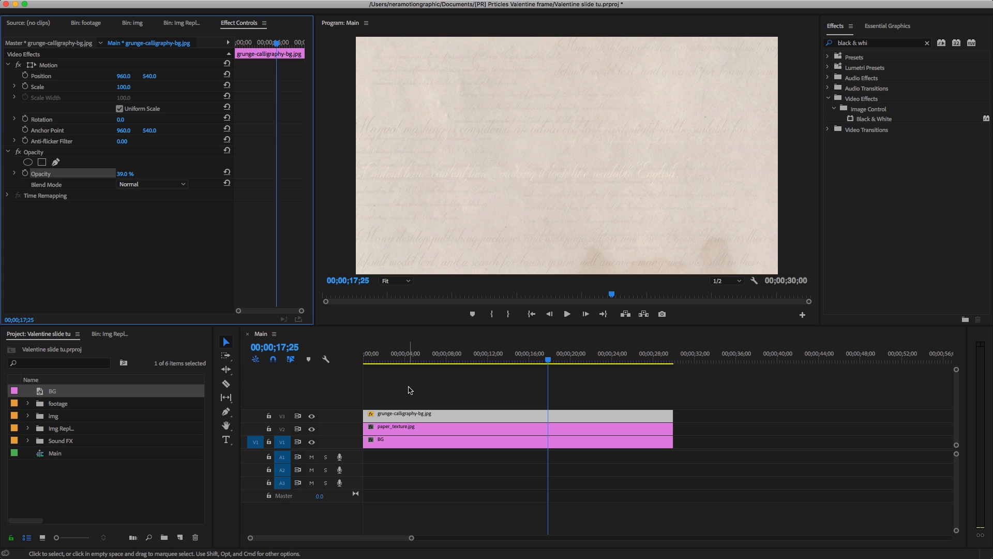
drag(528, 361, 518, 362)
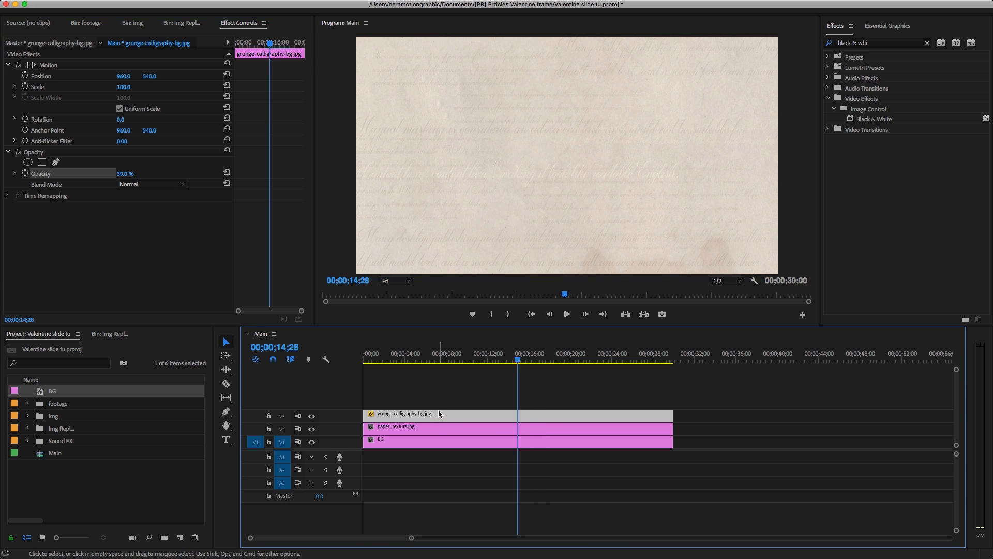
Place 001_Cloud_2000x1160_30fps.mov from the footage bin at the start of V4 in Main and check it at another frame
click(86, 23)
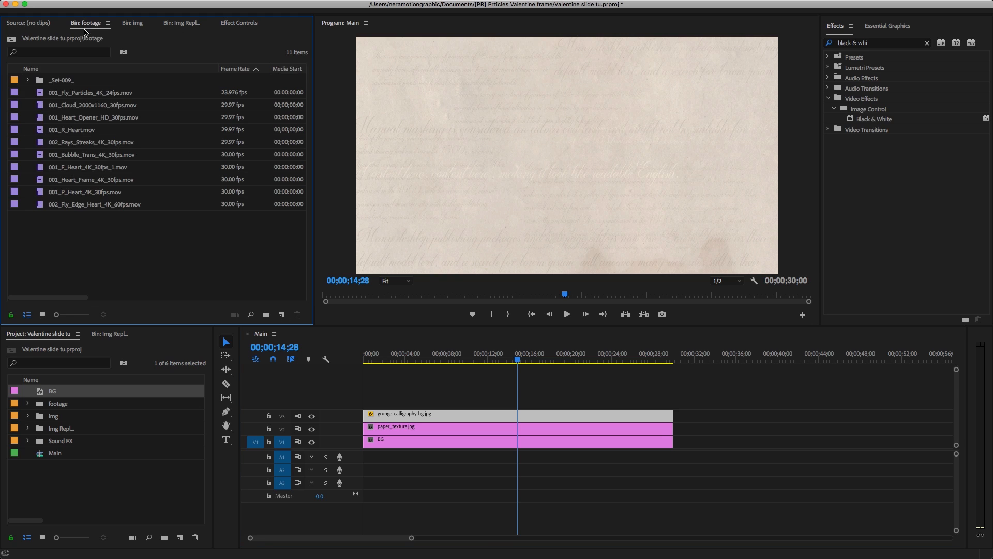
click(78, 106)
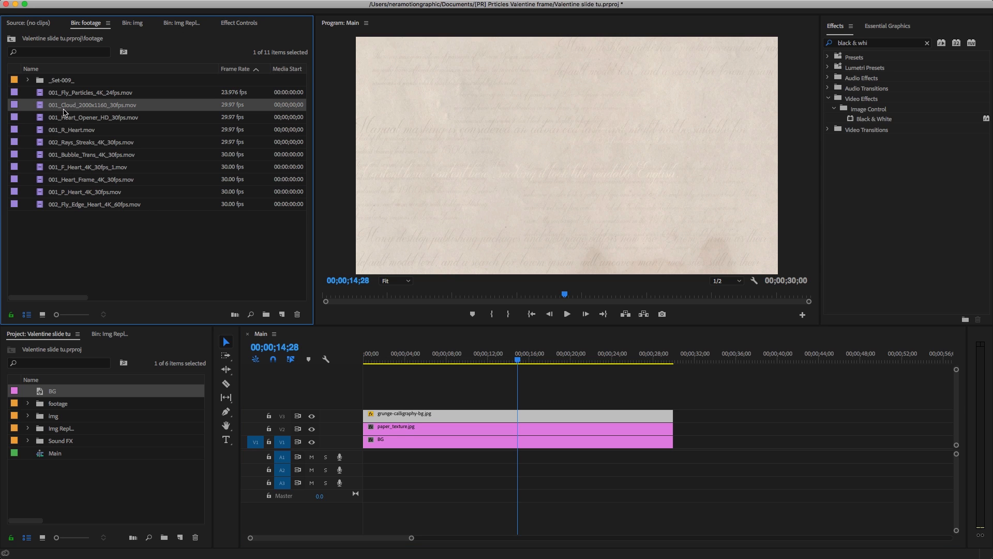
drag(65, 108, 369, 401)
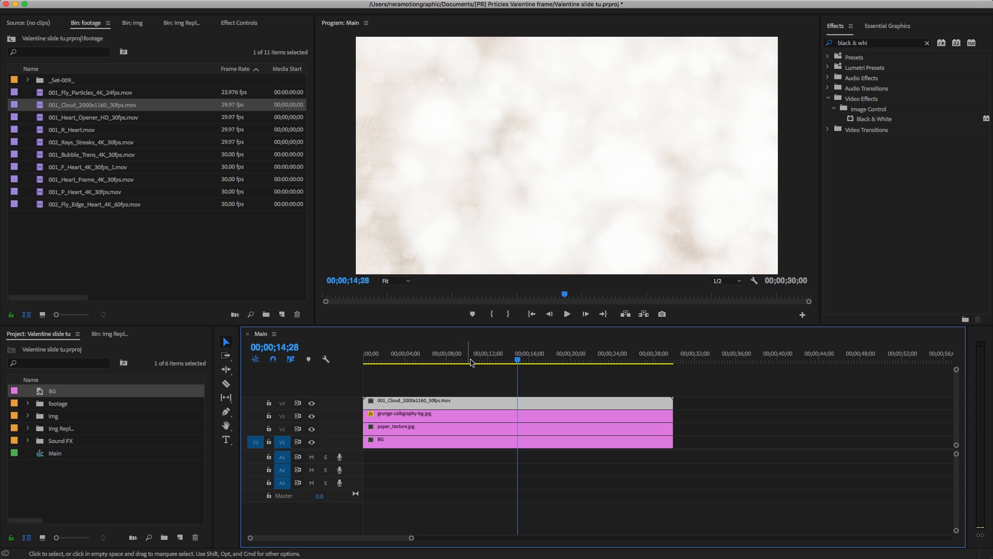
click(453, 364)
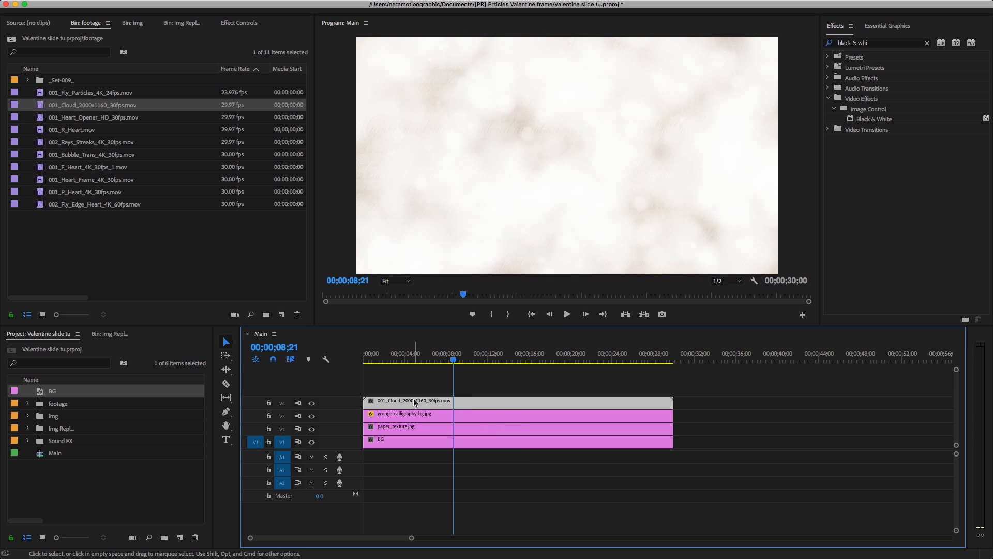
Turn off opacity keyframing for the 001_Cloud_2000x1160_30fps.mov clip, set its opacity to 25%, and check the blend at another frame
click(239, 24)
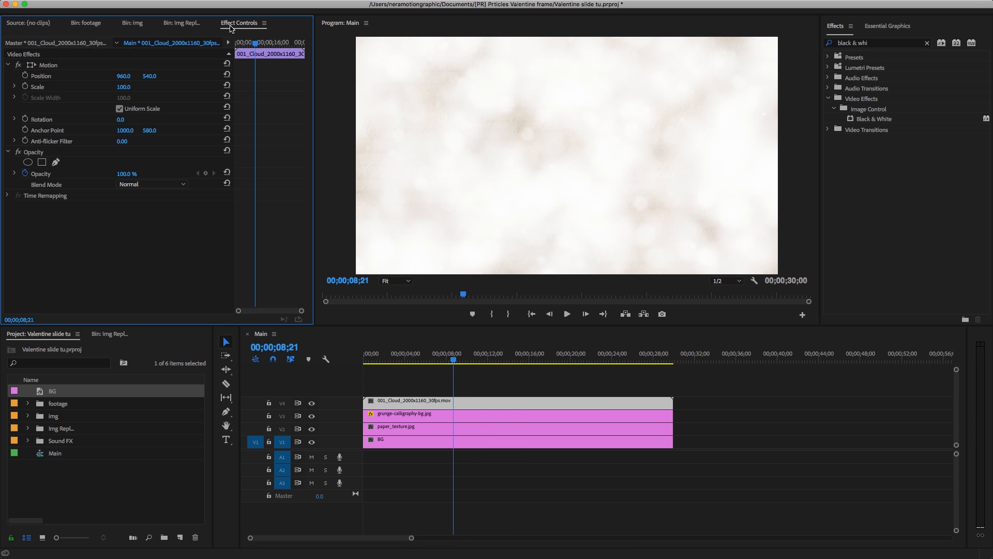
click(31, 174)
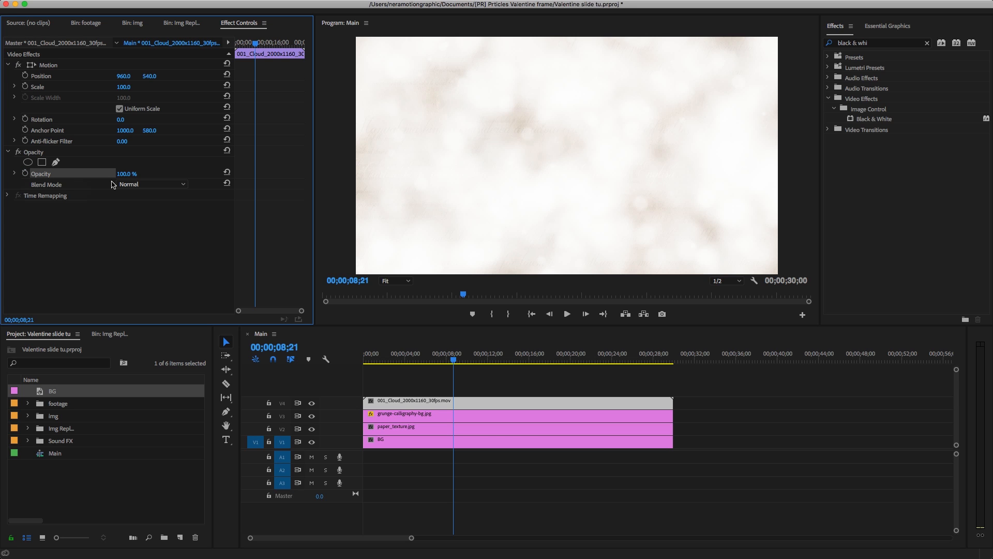
click(129, 173)
text(25)
key(Return)
drag(447, 361, 460, 380)
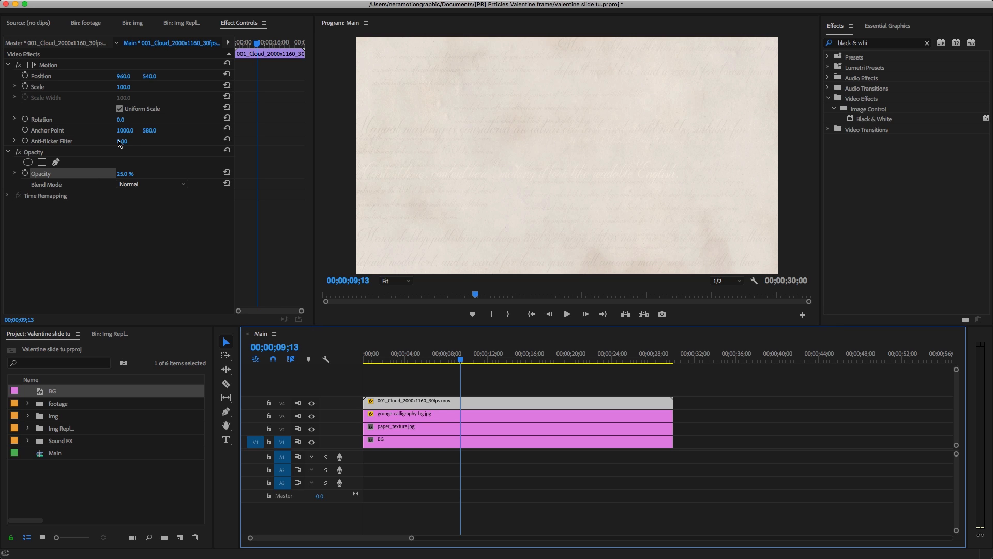
Open the _Set-009_ bin from footage, dock it beside the other bins, and show its clips as thumbnails
click(89, 26)
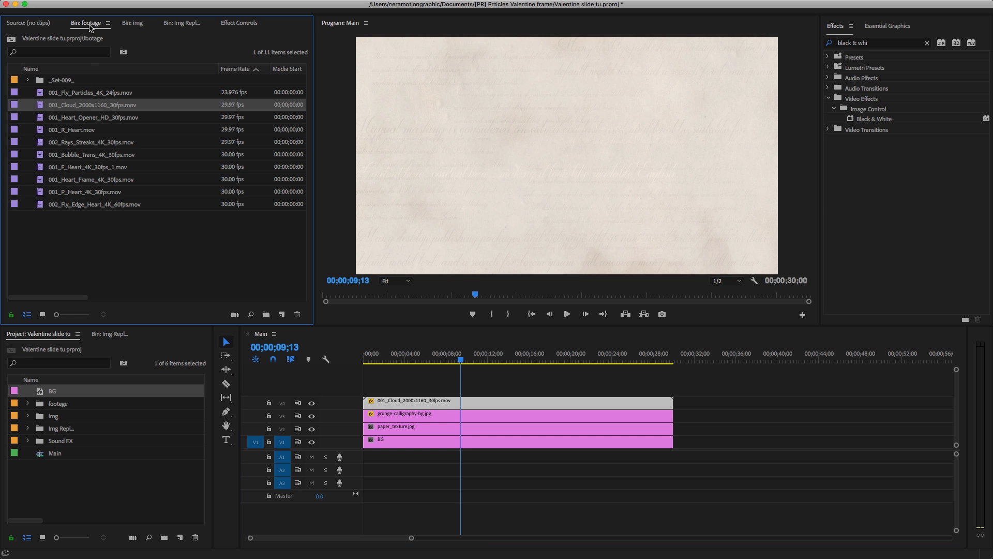
double_click(62, 82)
double_click(44, 82)
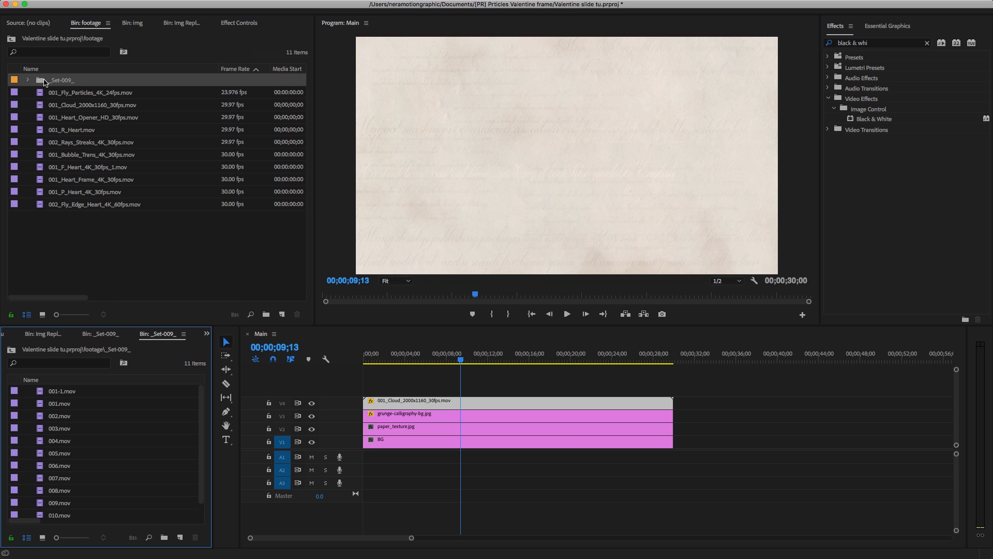
drag(149, 339, 179, 28)
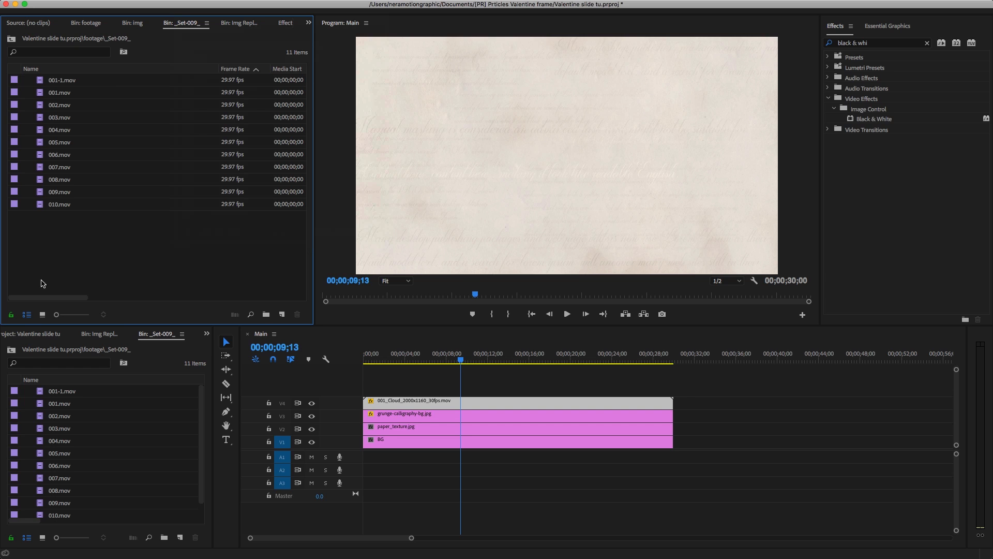
click(42, 314)
Place 002.mov from _Set-009_ at the start of V5, and close the bin docked beside Effect Controls
click(249, 95)
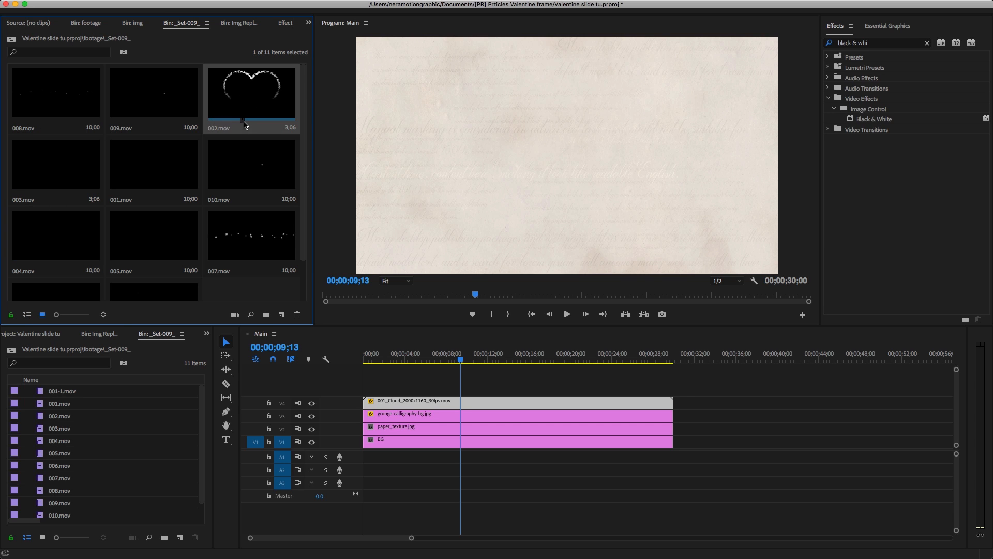
drag(238, 89, 366, 379)
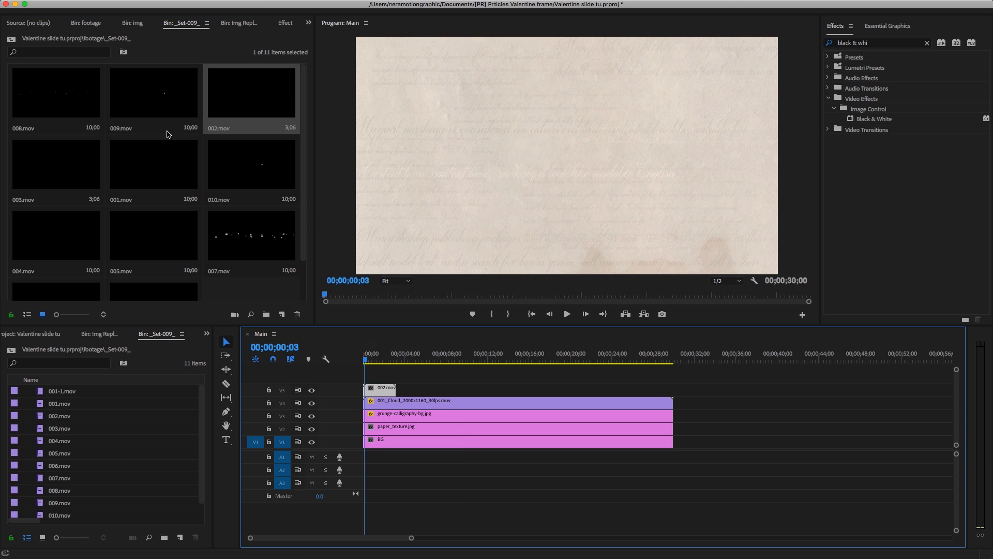
click(284, 23)
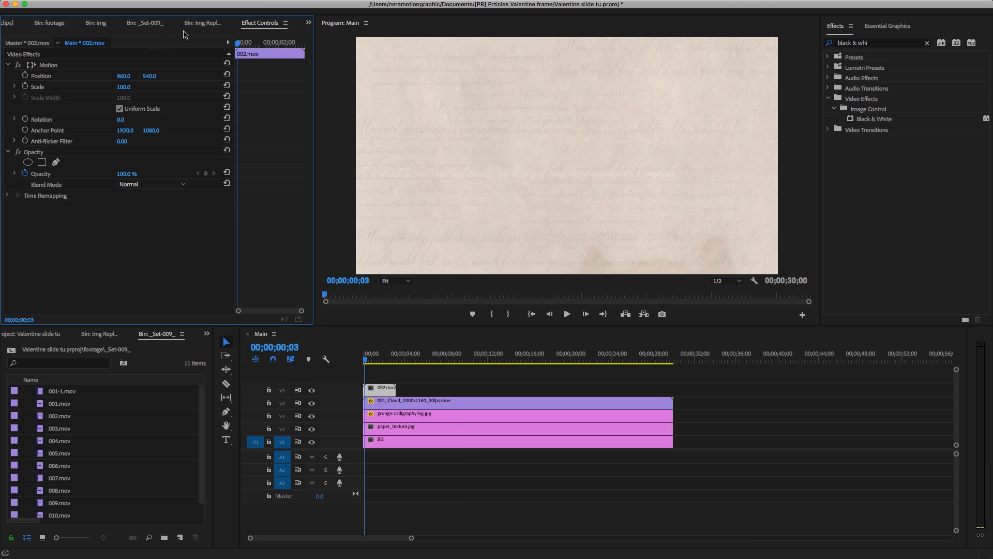
click(163, 23)
click(171, 24)
click(186, 32)
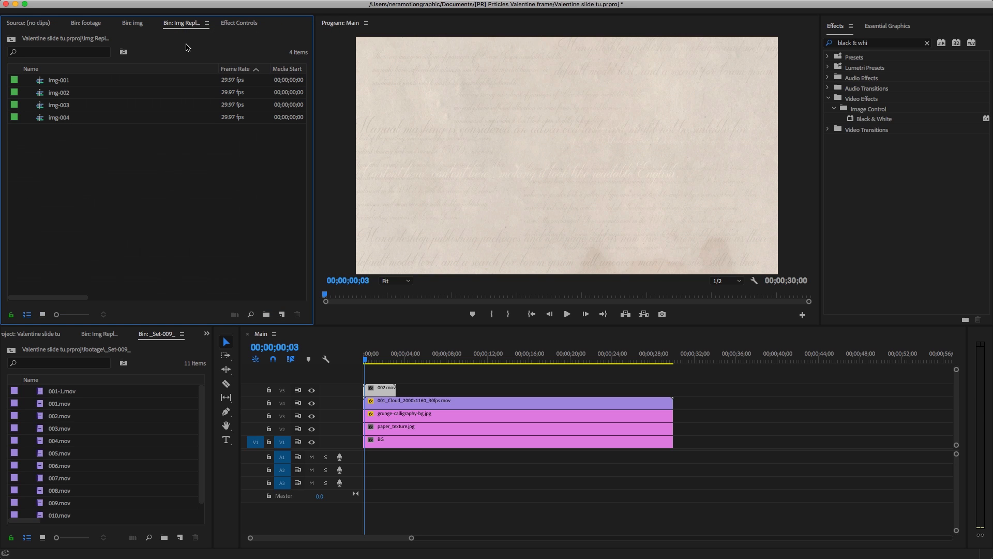
Scale the 002.mov clip to 50, preview the heart around 00;00;01;07, and reduce the scale to 30
click(228, 24)
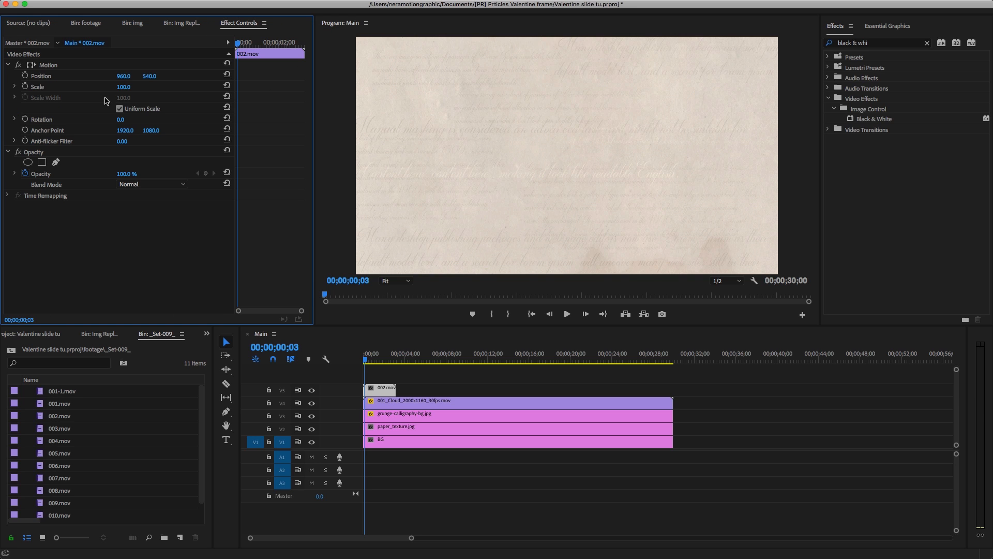
click(126, 86)
text(50)
key(Return)
drag(367, 362, 376, 360)
click(125, 87)
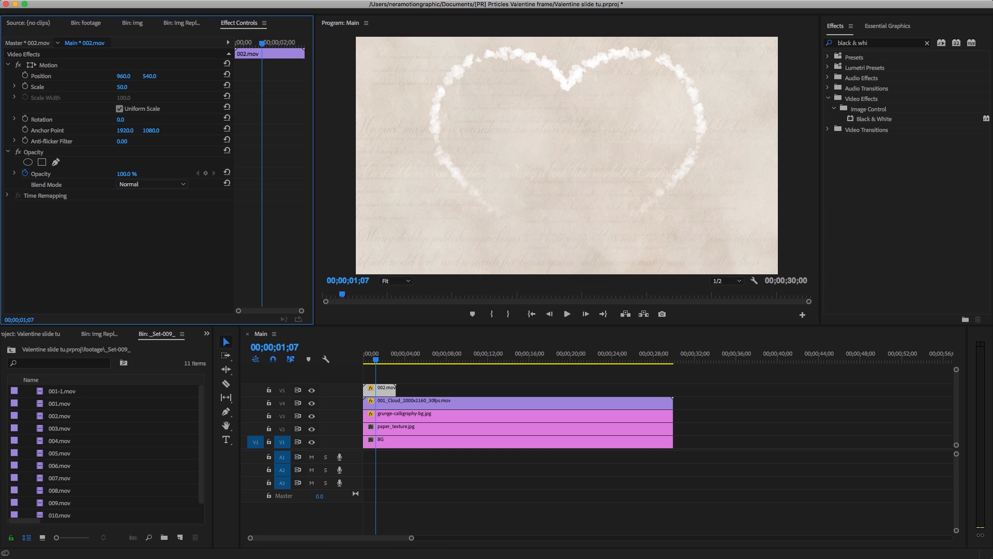
drag(124, 87, 114, 87)
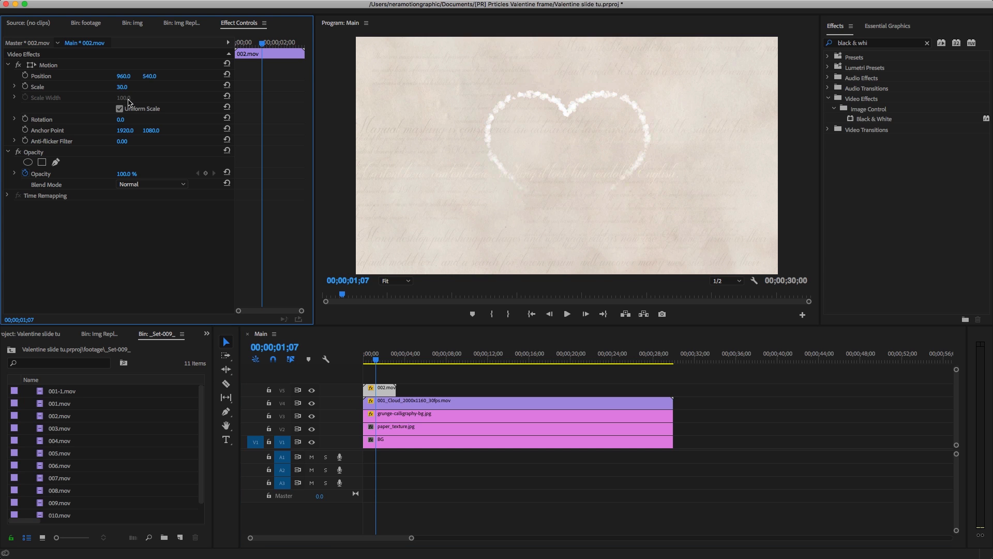
Duplicate 002.mov from V5 onto V6 and offset both copies horizontally into interlocking hearts, with the V5 copy's X position at 694
click(381, 394)
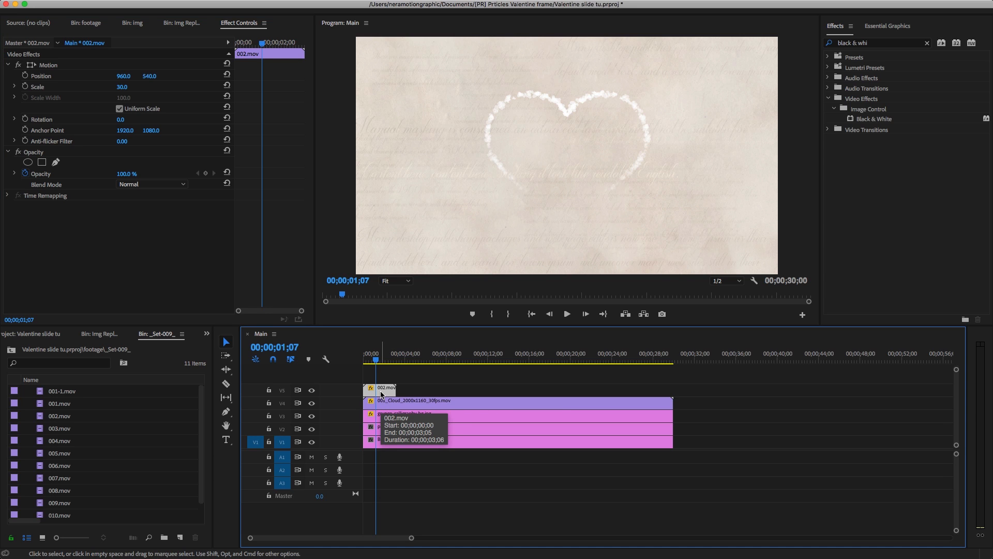
drag(381, 394, 383, 379)
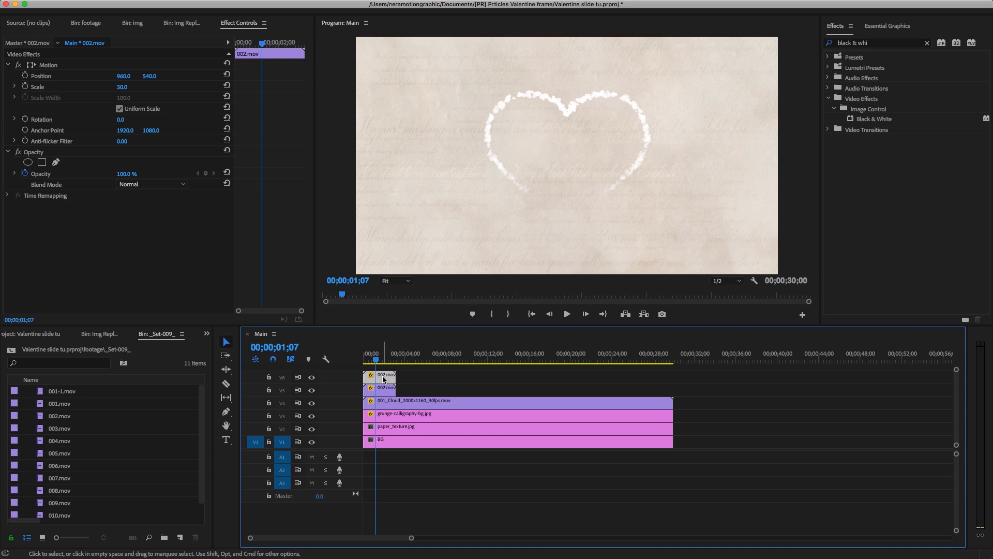
click(387, 394)
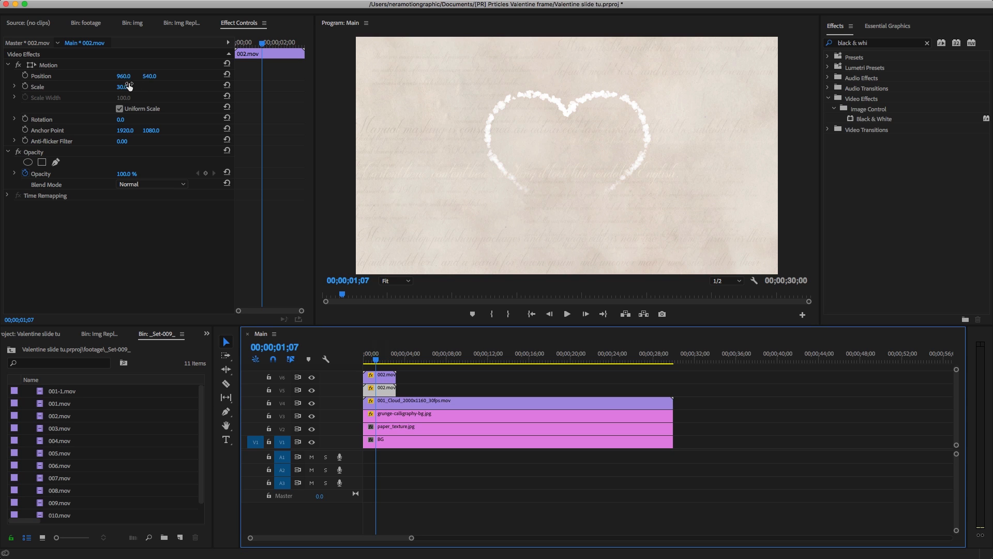
drag(124, 76, 16, 76)
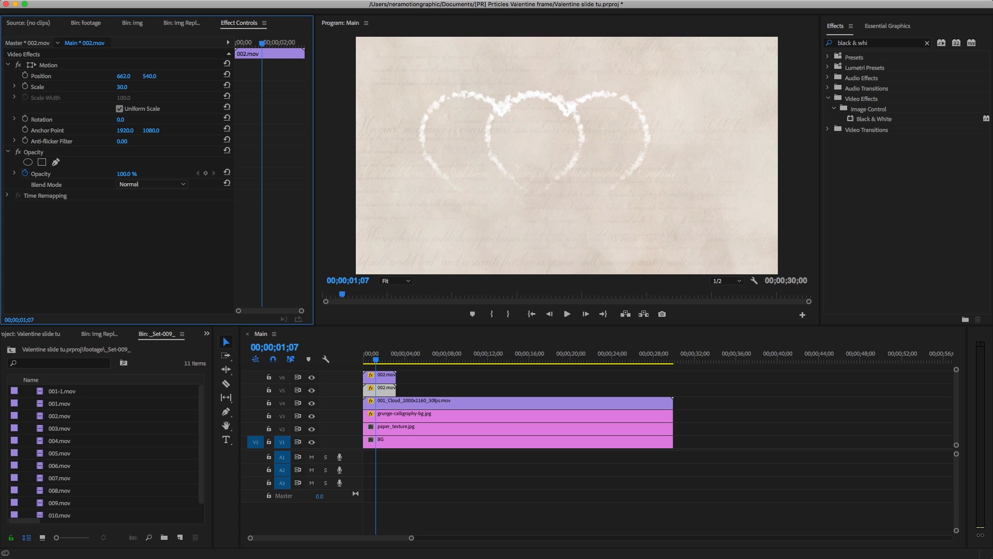
click(381, 375)
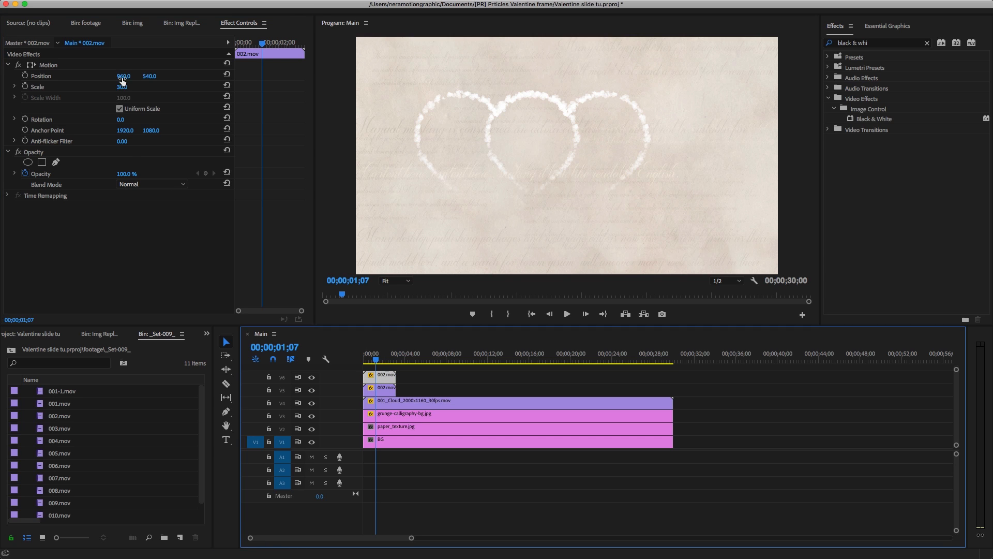
drag(122, 77, 182, 78)
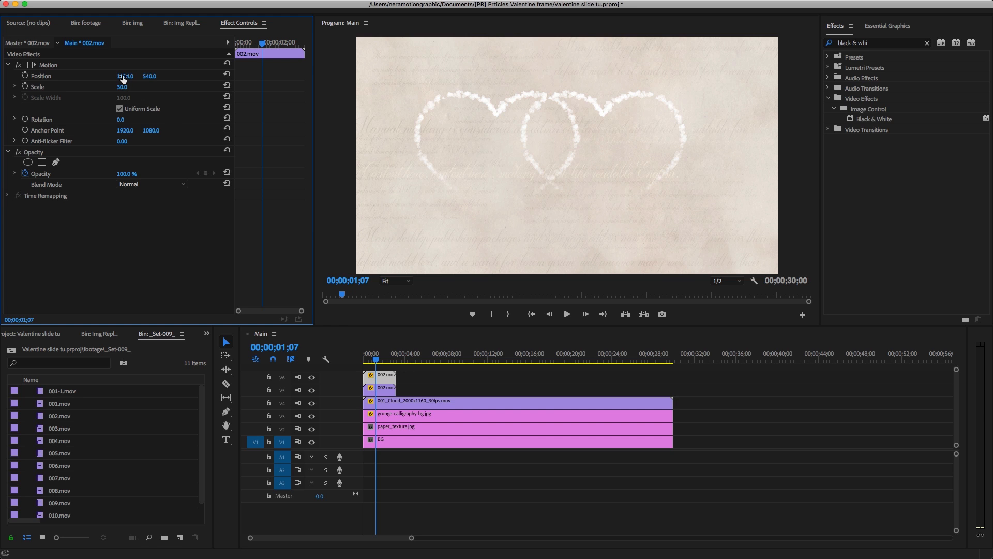
drag(125, 76, 153, 76)
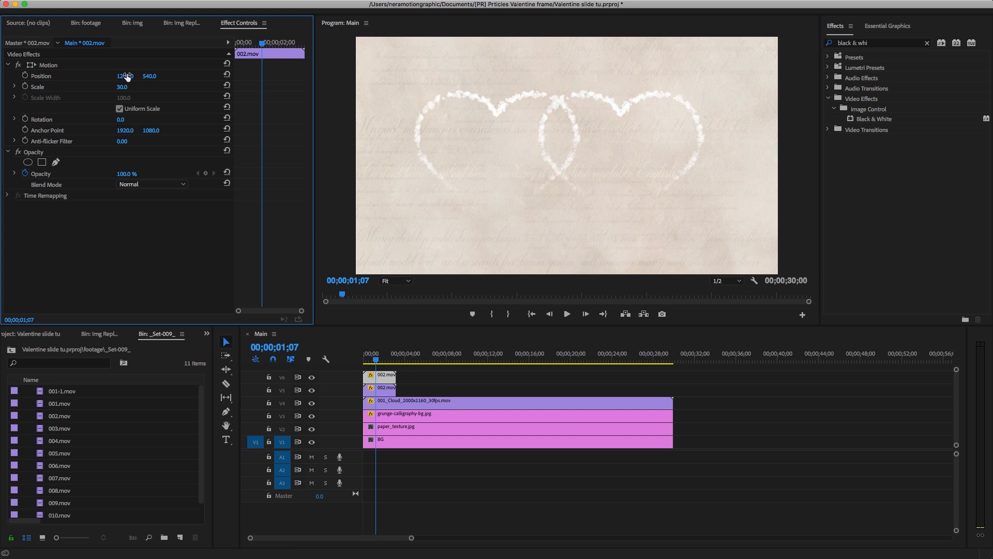
click(385, 388)
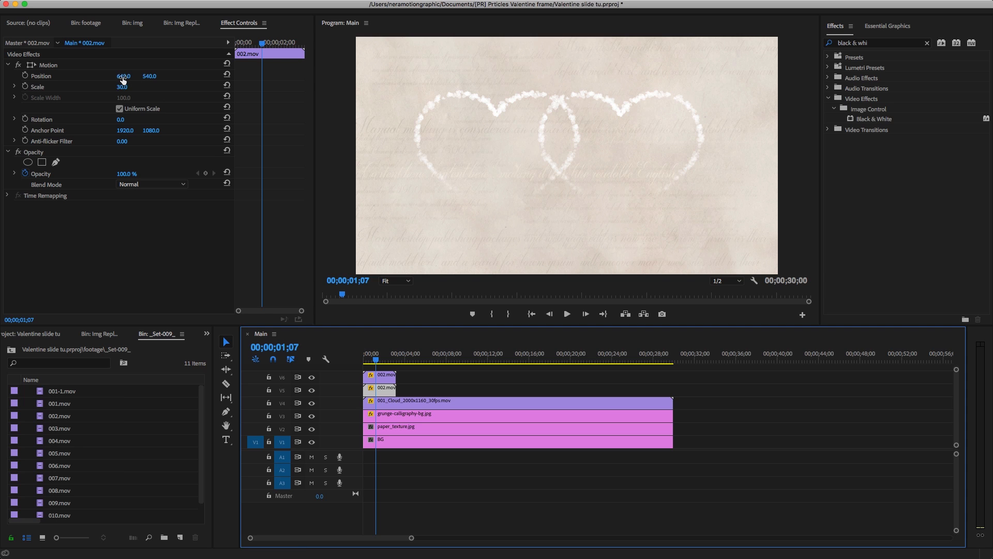
drag(123, 78, 128, 77)
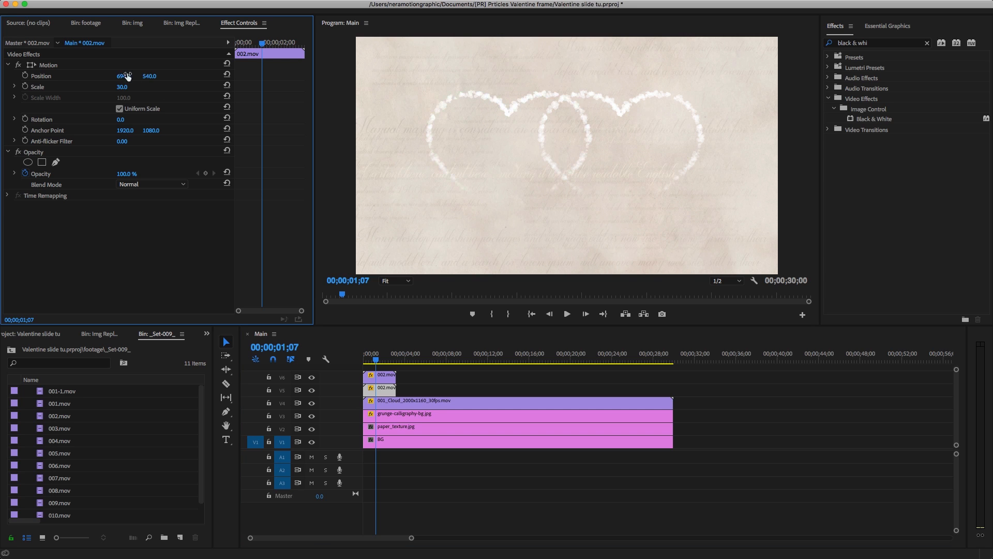
Delete all empty audio tracks from the Main sequence and enlarge the video track area
right_click(354, 460)
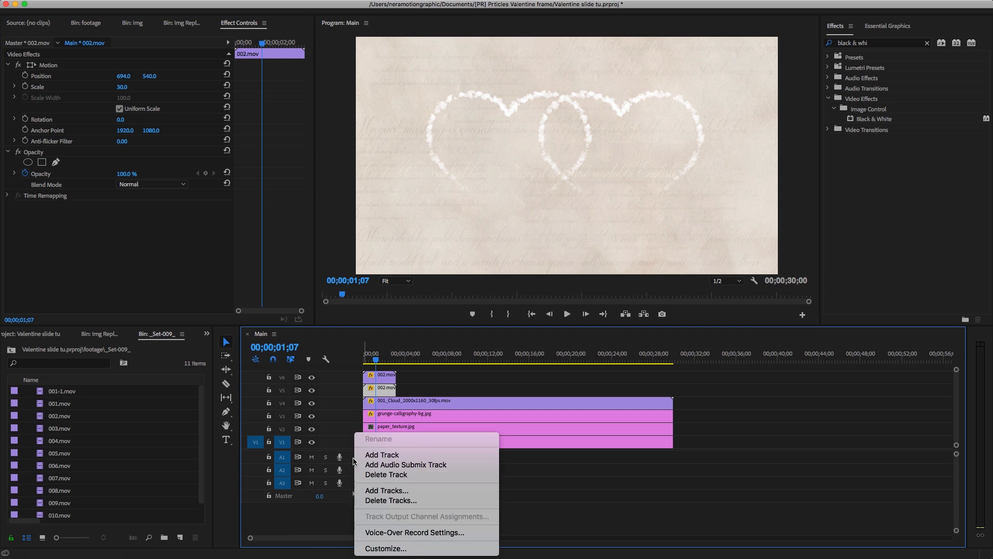
click(392, 501)
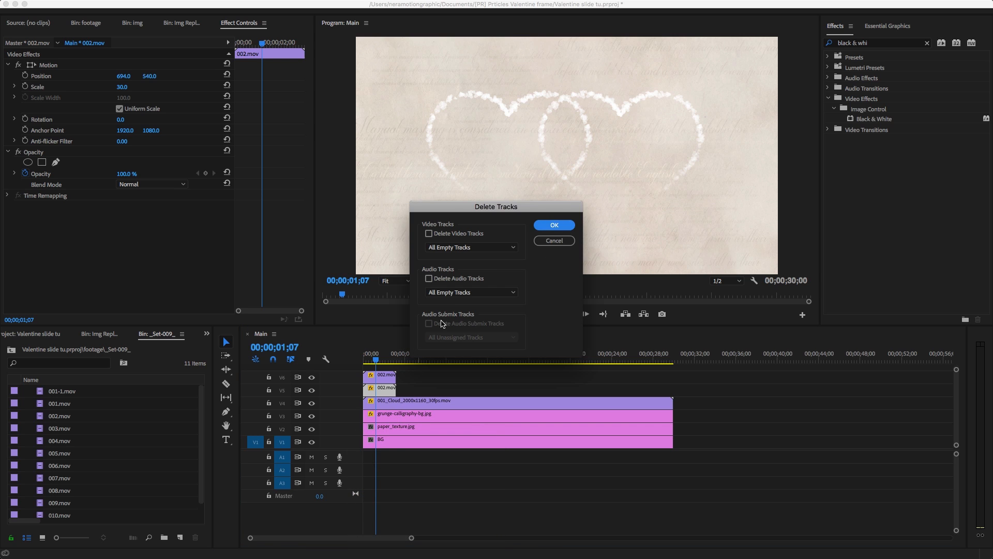
click(437, 278)
click(553, 225)
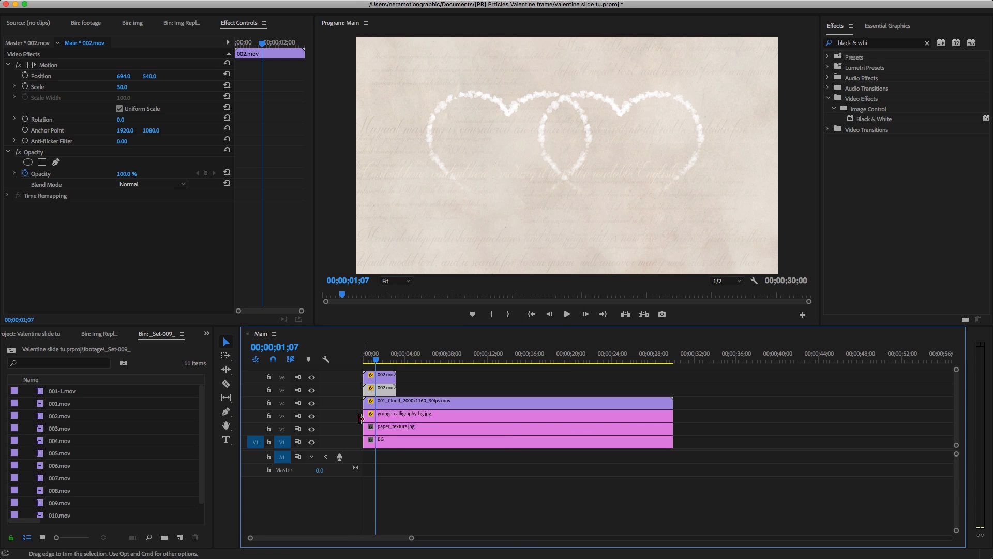
scroll(336, 517, up, 2)
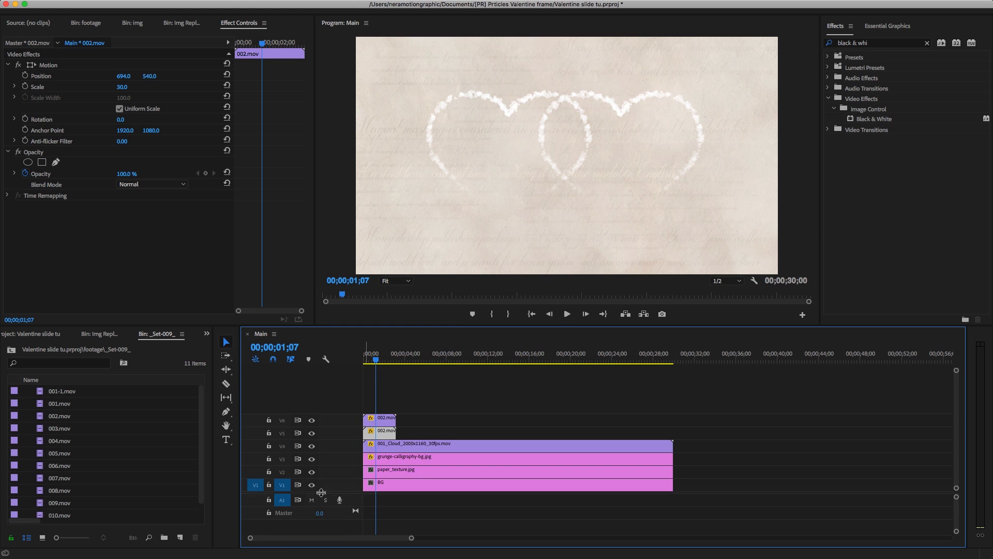
Add the [AE] Text Random Fade Up template at the start of V7 and preview the title up to 00;00;02;00
click(888, 26)
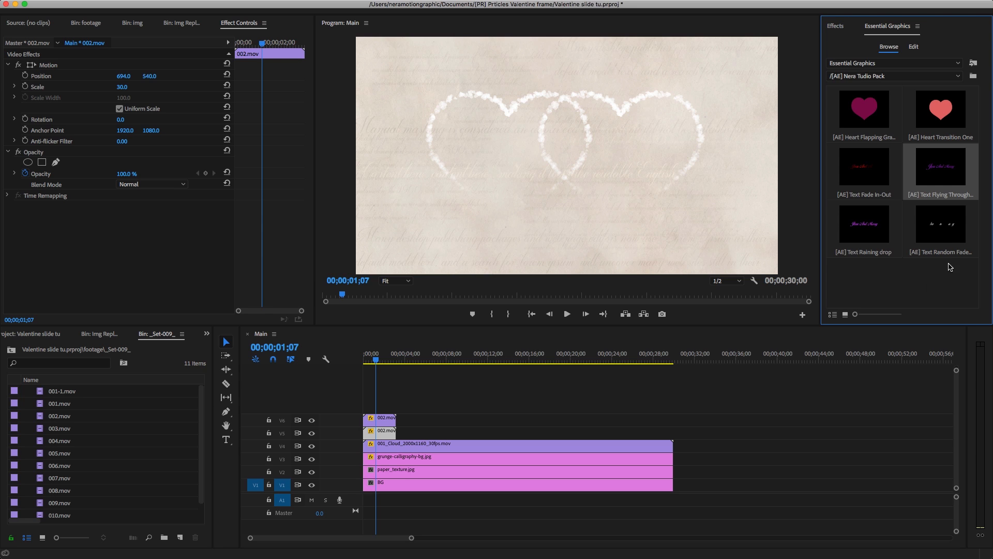
click(946, 233)
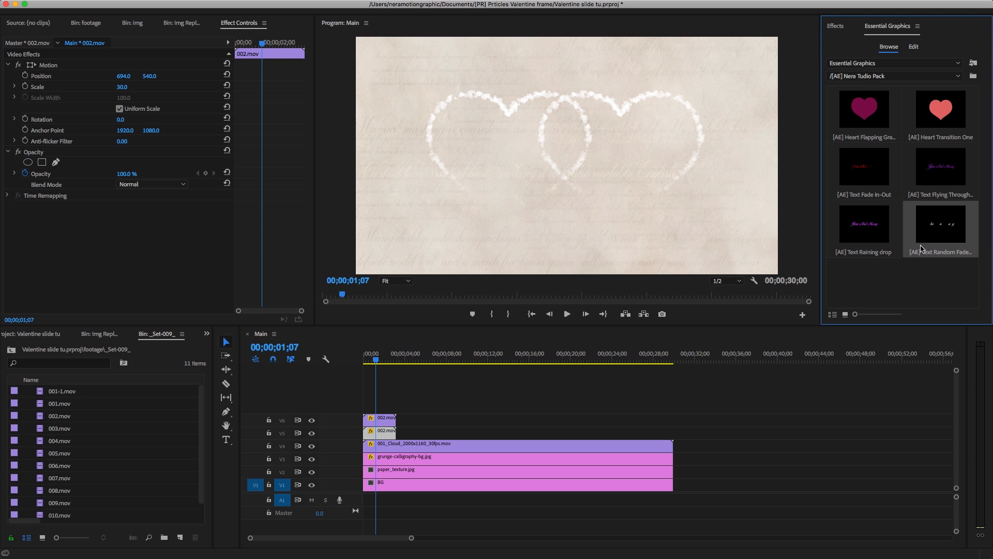
drag(922, 248, 368, 397)
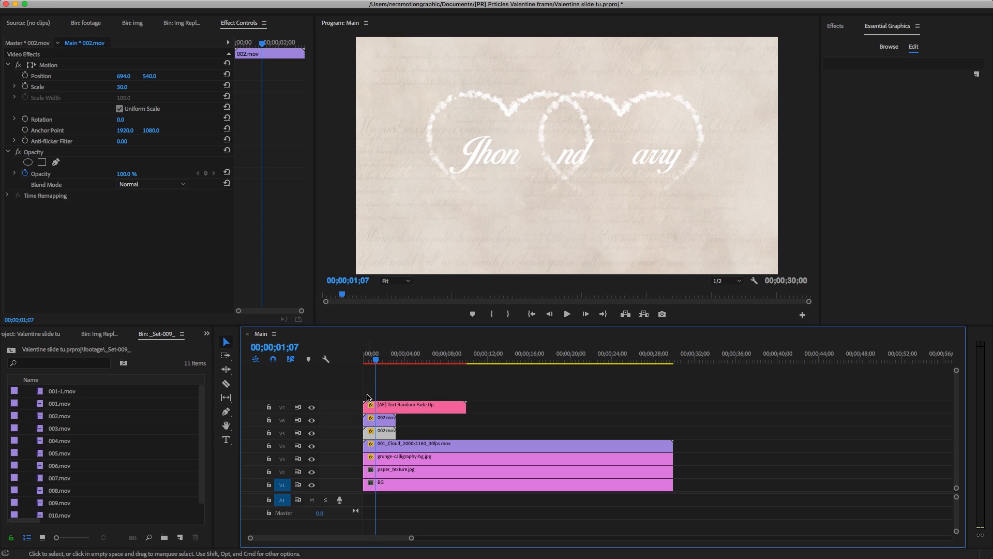
click(382, 358)
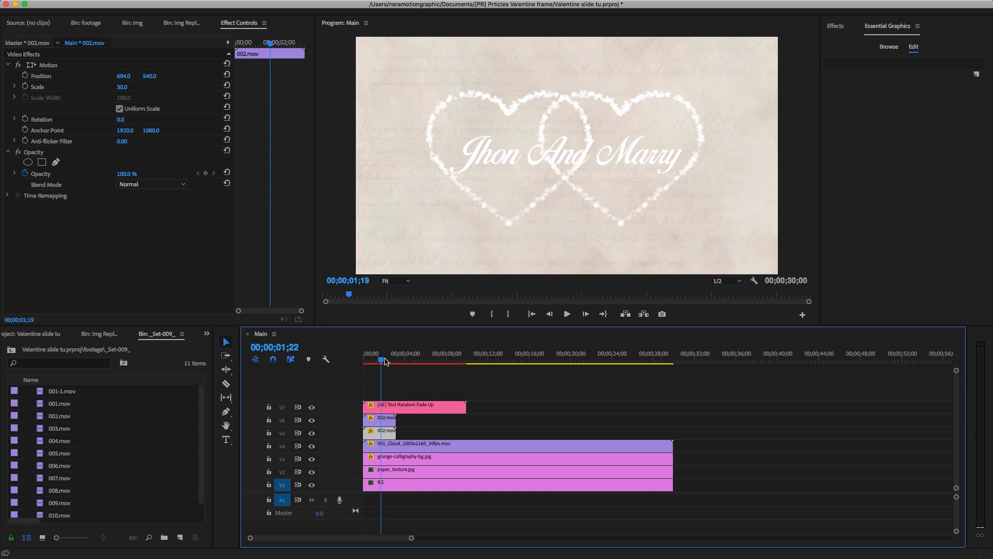
drag(384, 360, 386, 360)
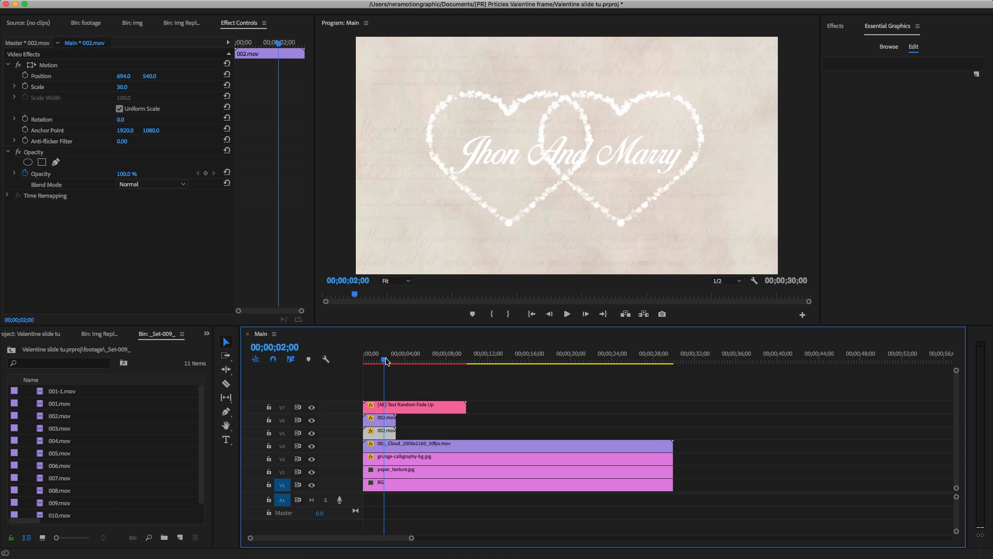
Raise the couple's-names title to about Y 460 in the frame and replace "And" with "&" in its source text
click(401, 408)
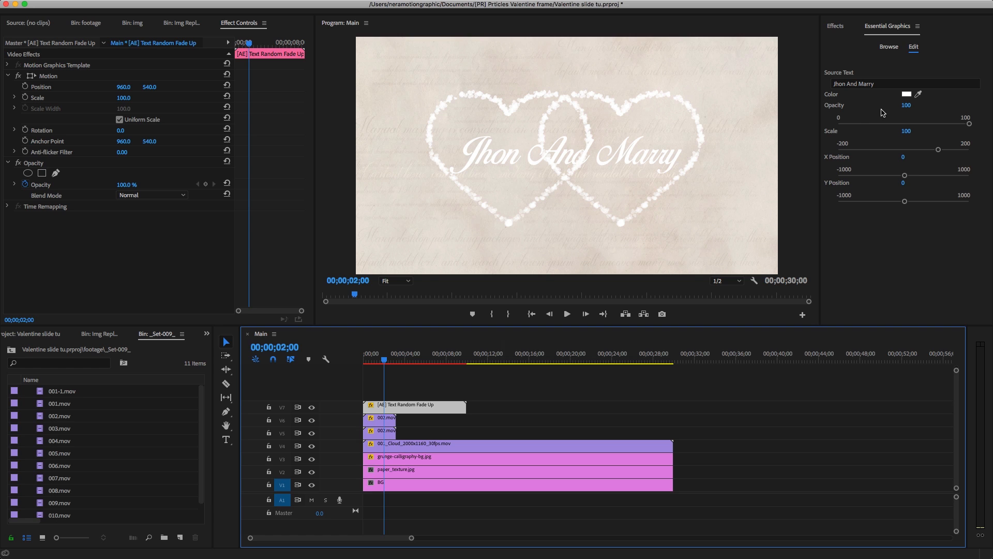
click(42, 76)
drag(548, 162, 548, 144)
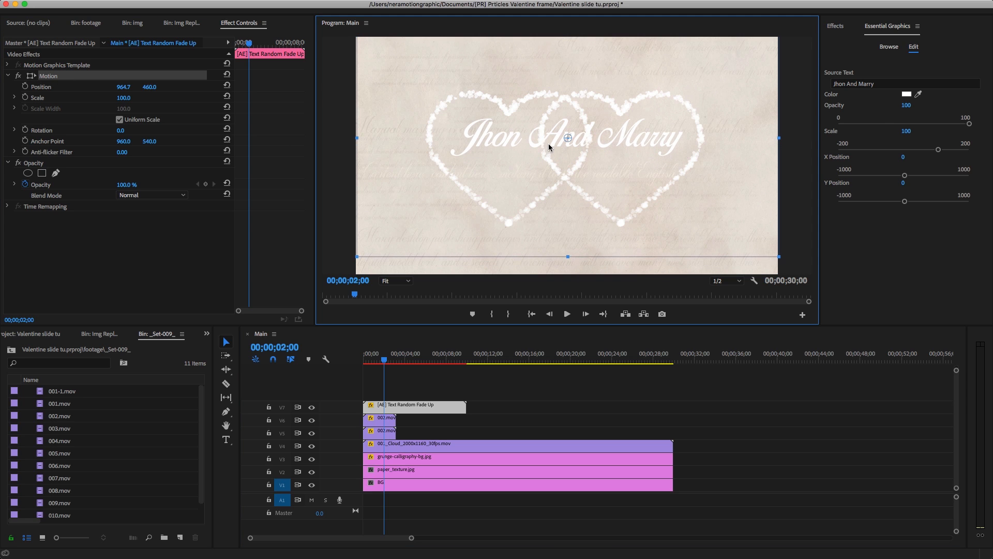
click(853, 84)
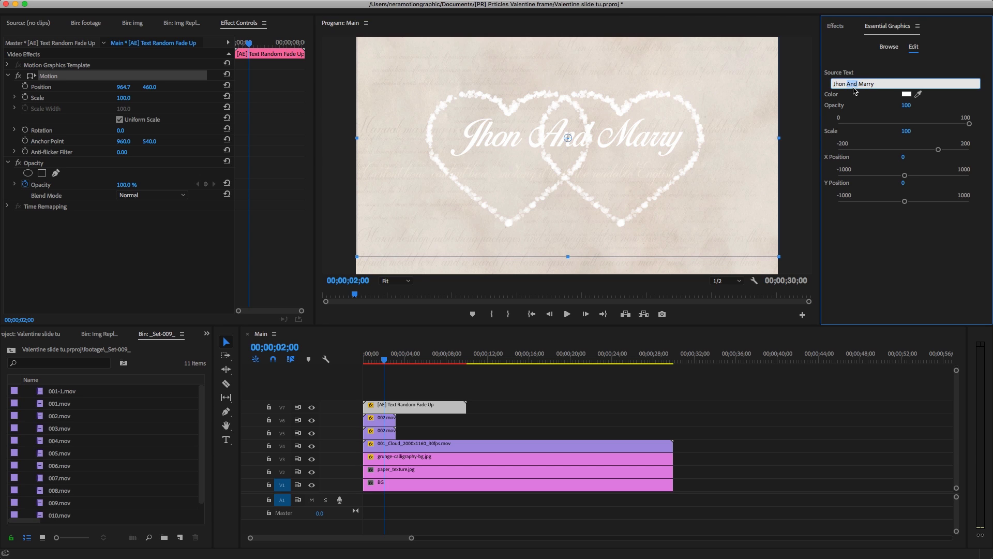
text(&)
key(Return)
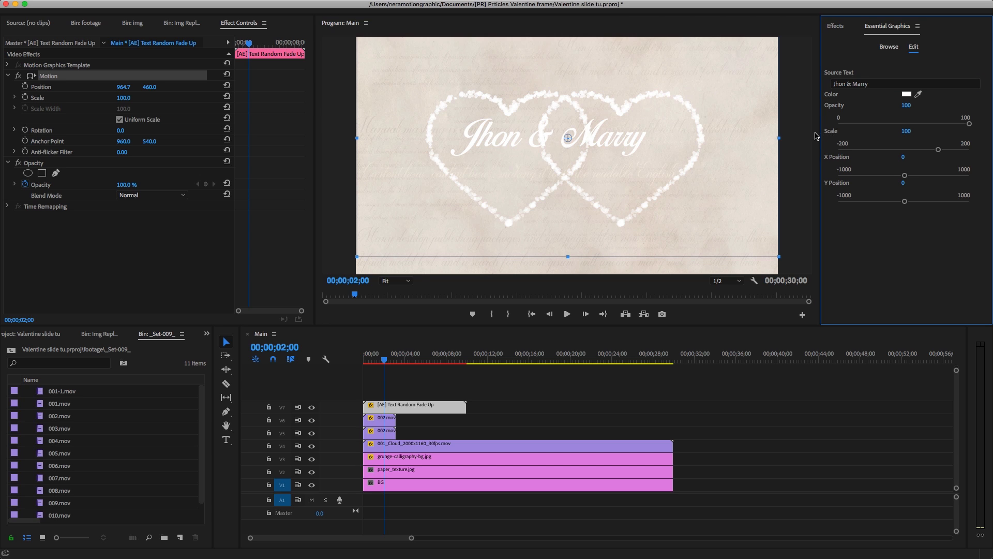
Add extra spaces around the ampersand in the title and recentre it over the hearts at about position 1021, 462
drag(596, 133, 619, 135)
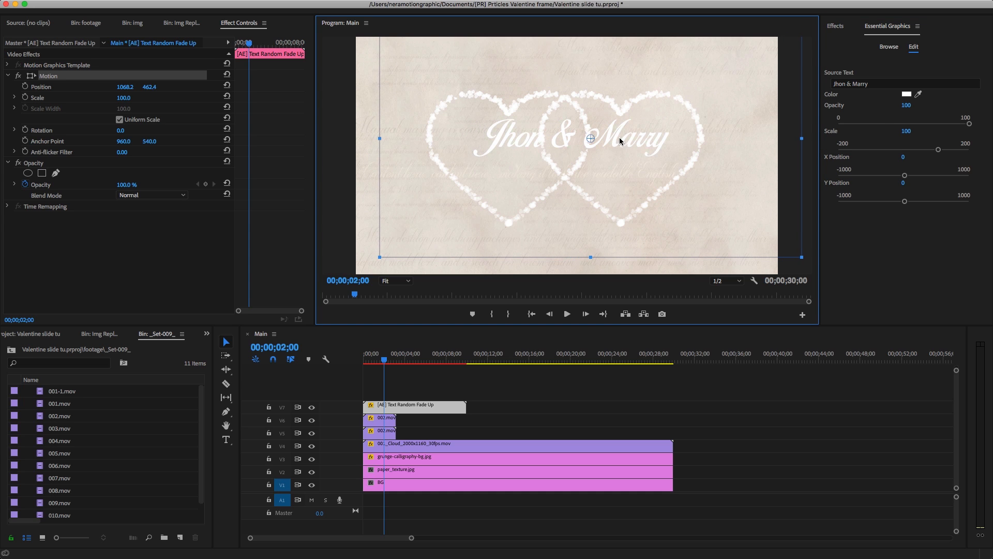
click(846, 84)
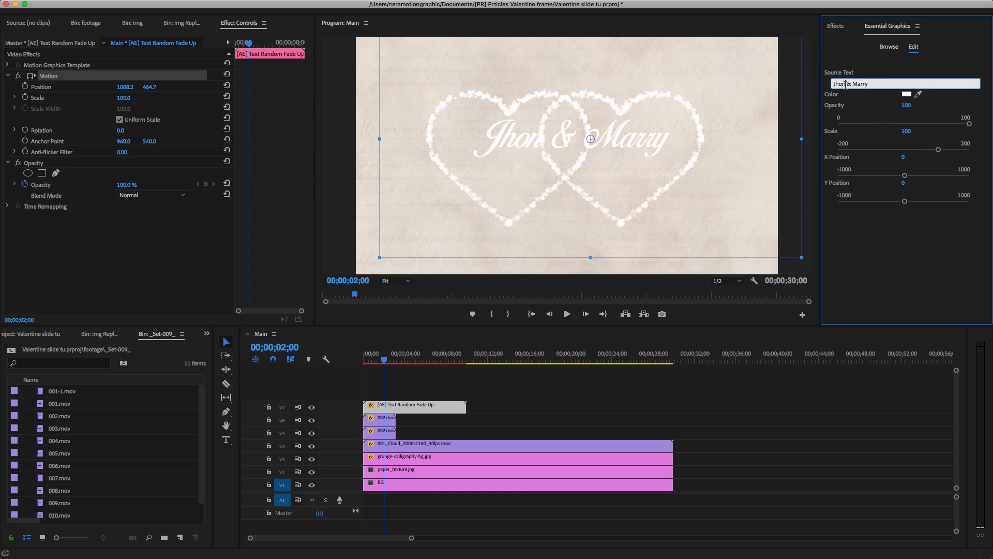
click(854, 83)
key(Return)
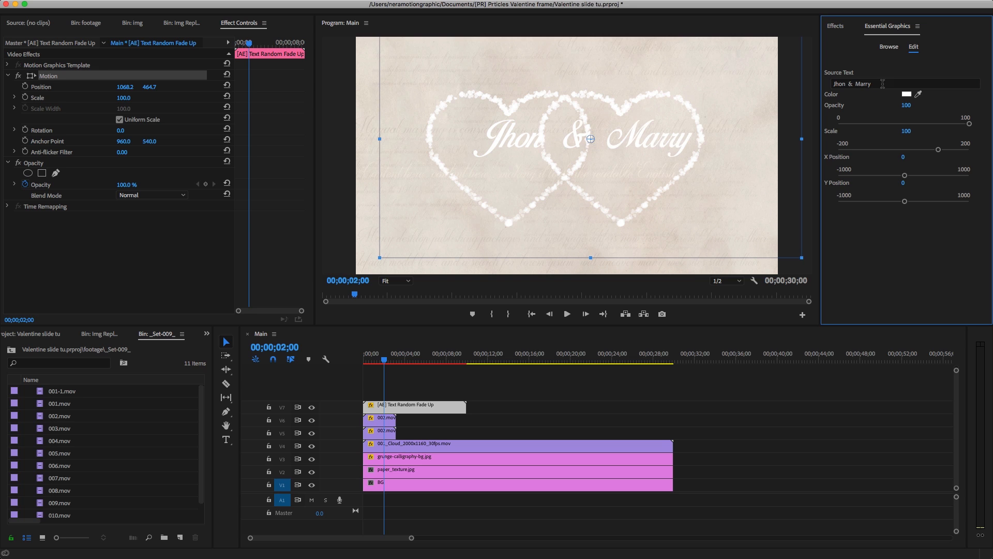
drag(640, 144, 631, 146)
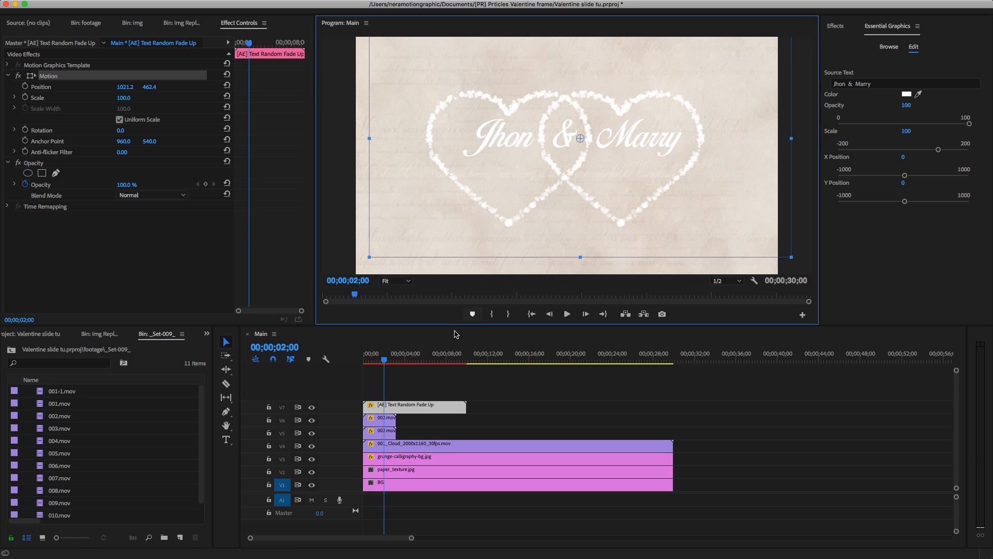
Duplicate the [AE] Text Random Fade Up title from V7 onto V8 at the same start time and select the copy
click(381, 396)
drag(383, 362, 380, 364)
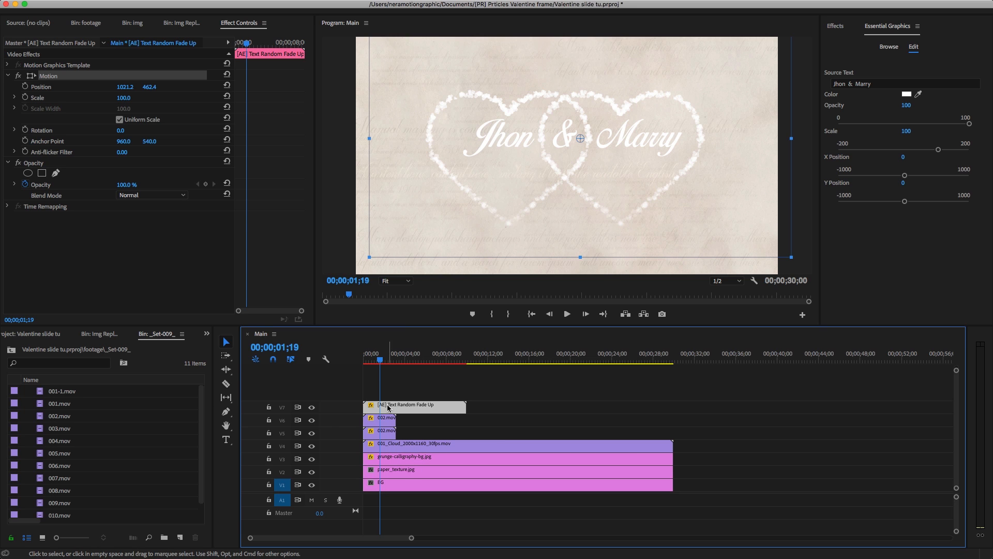
drag(391, 407, 388, 398)
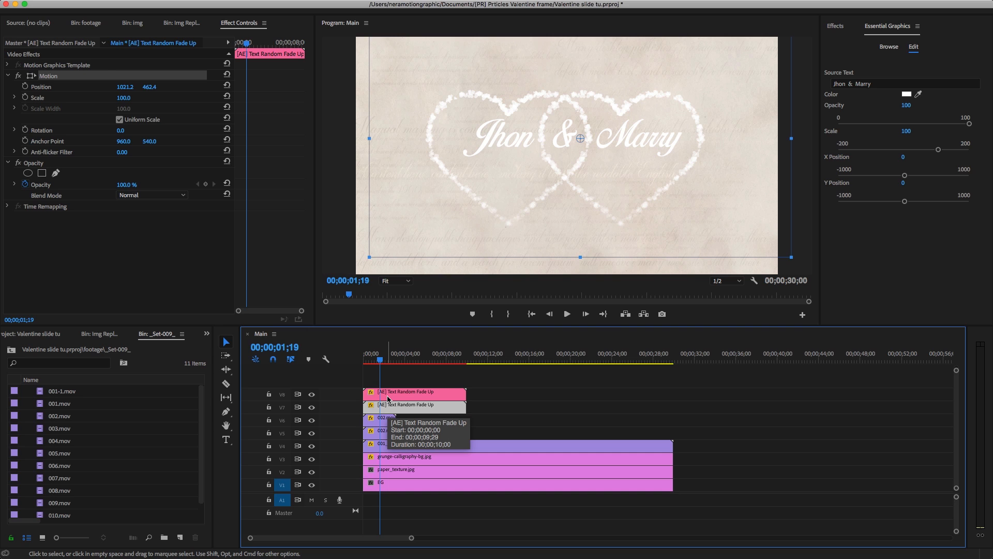
click(389, 395)
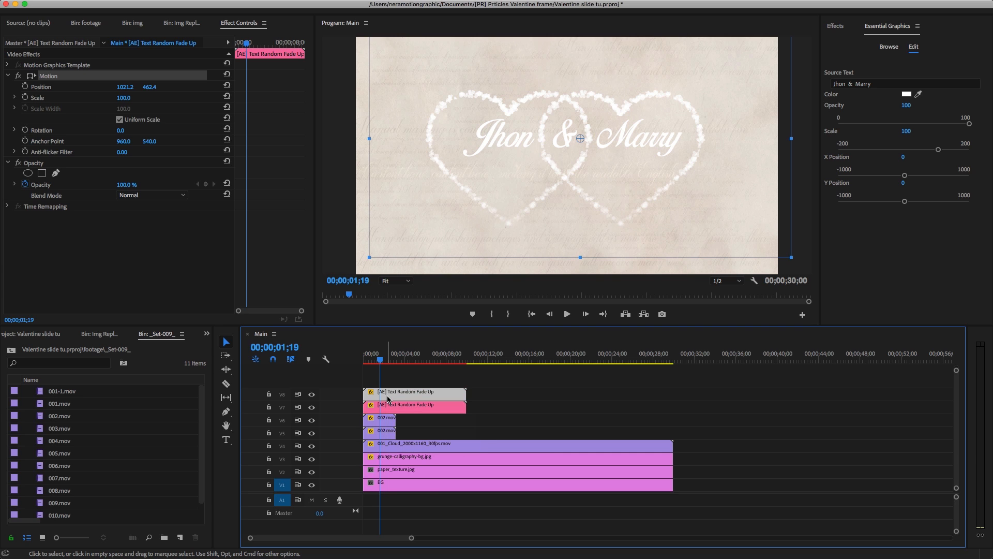
Add an elliptical opacity mask to the V8 title and narrow it so that it encloses only the ampersand
click(28, 173)
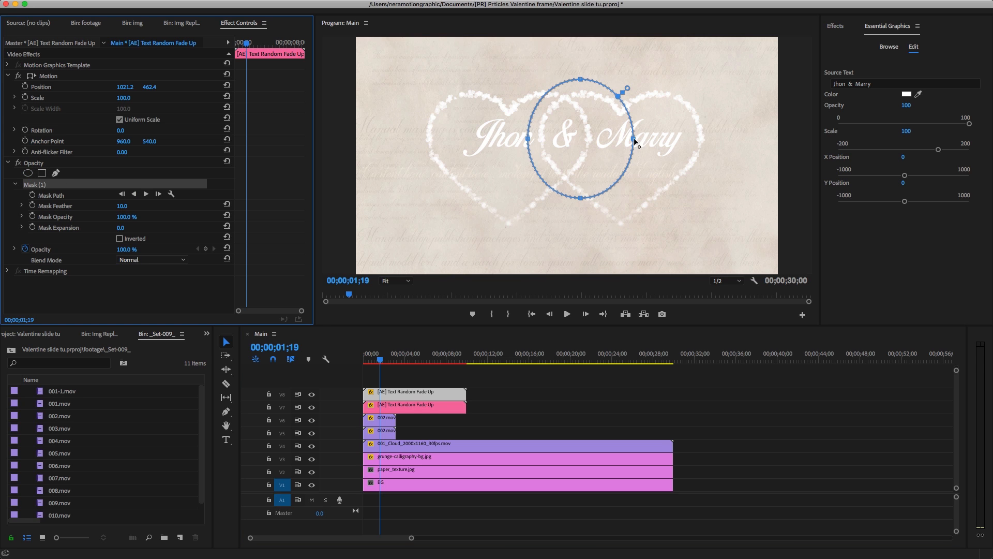
drag(635, 140, 597, 138)
drag(526, 138, 536, 138)
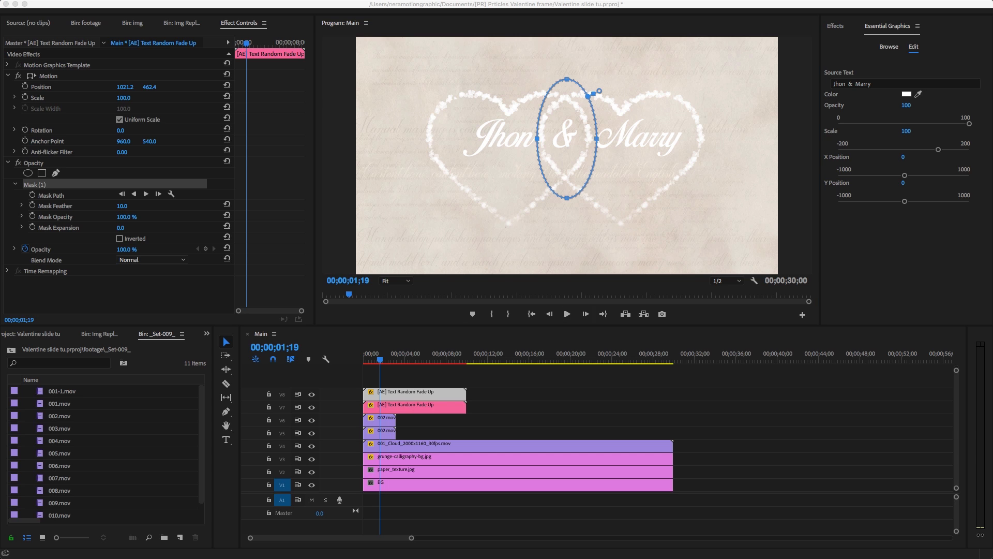
Recolour the masked V8 title with the copied dark magenta colour code and preview it up to 00;00;01;28
click(423, 396)
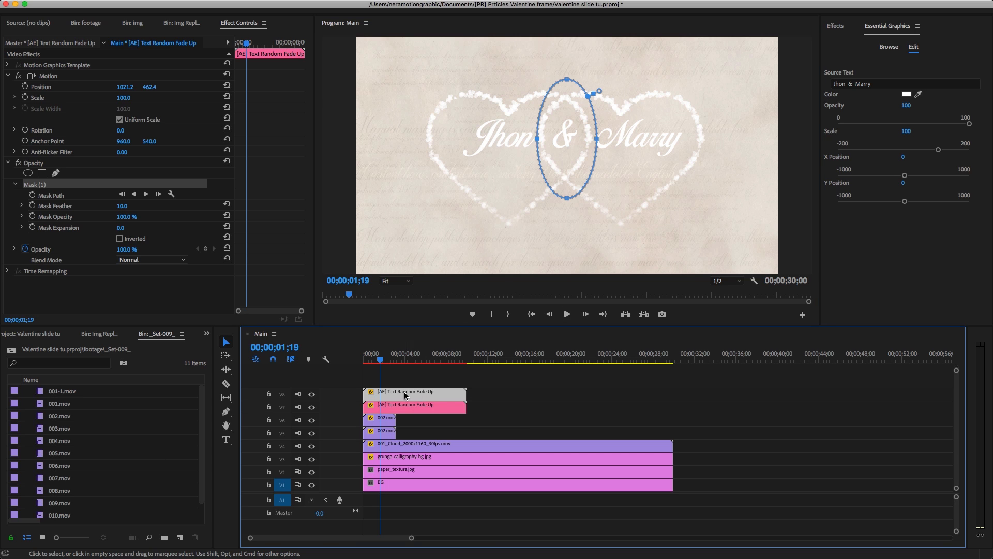
click(906, 94)
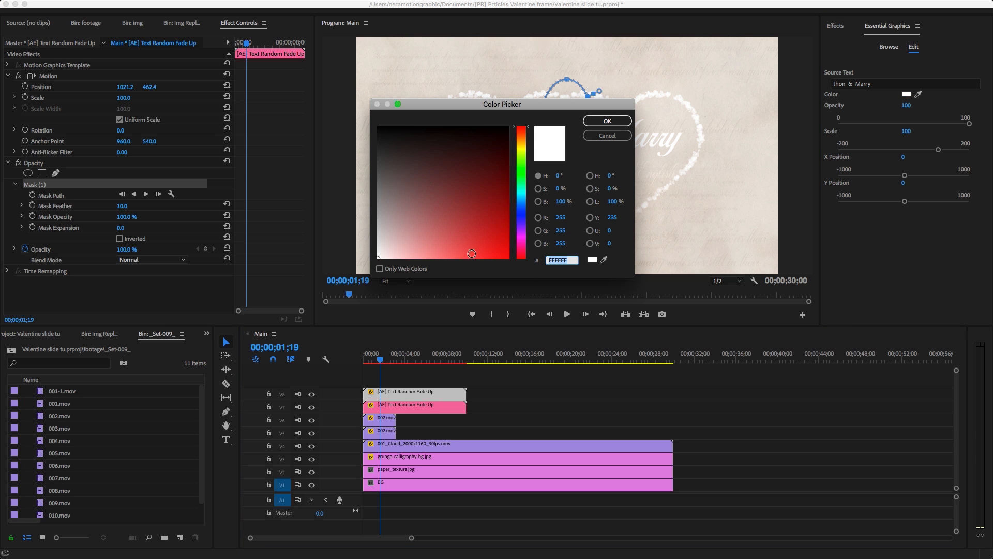
key(super+v)
click(604, 122)
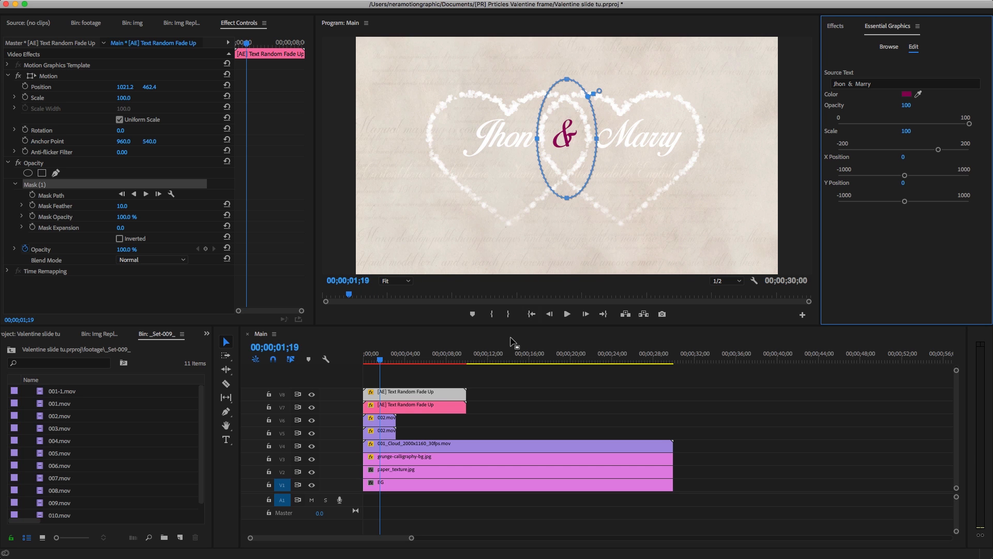
click(372, 362)
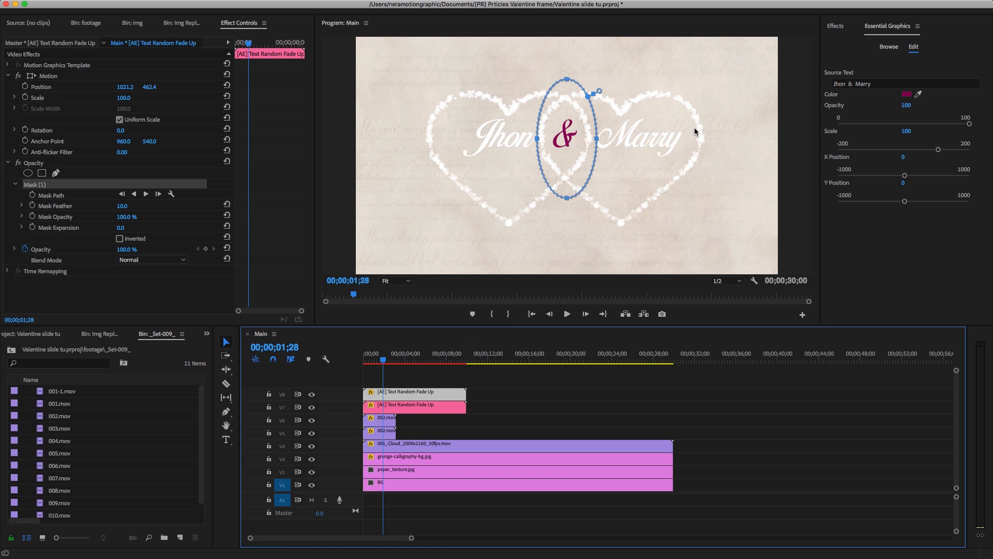
Find the Tint effect and apply it to the 002.mov heart clip on V5
click(381, 436)
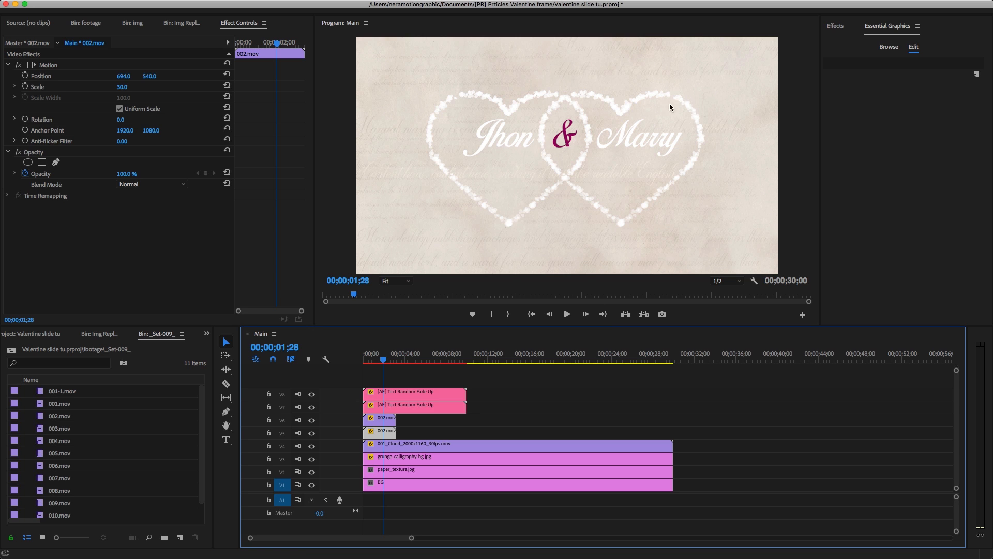
click(838, 27)
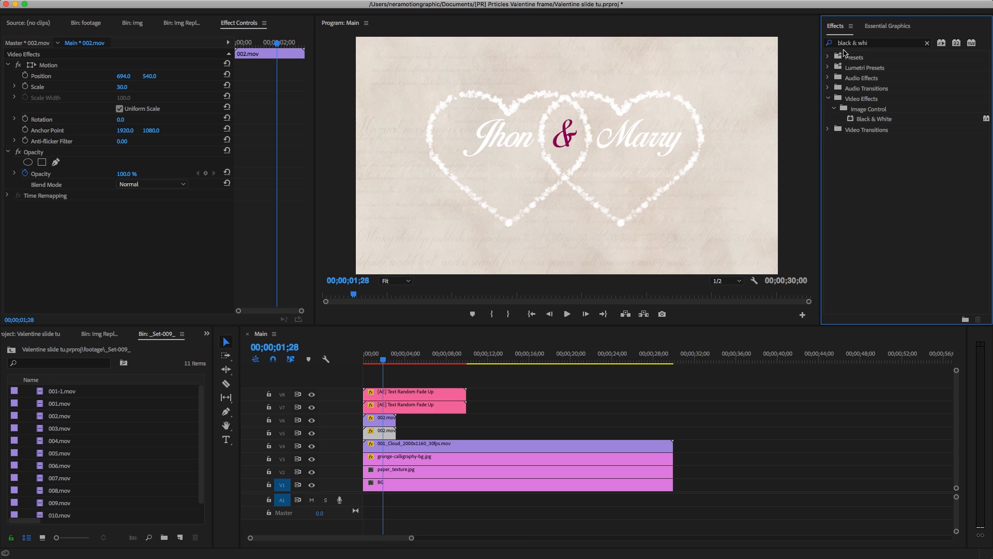
click(926, 44)
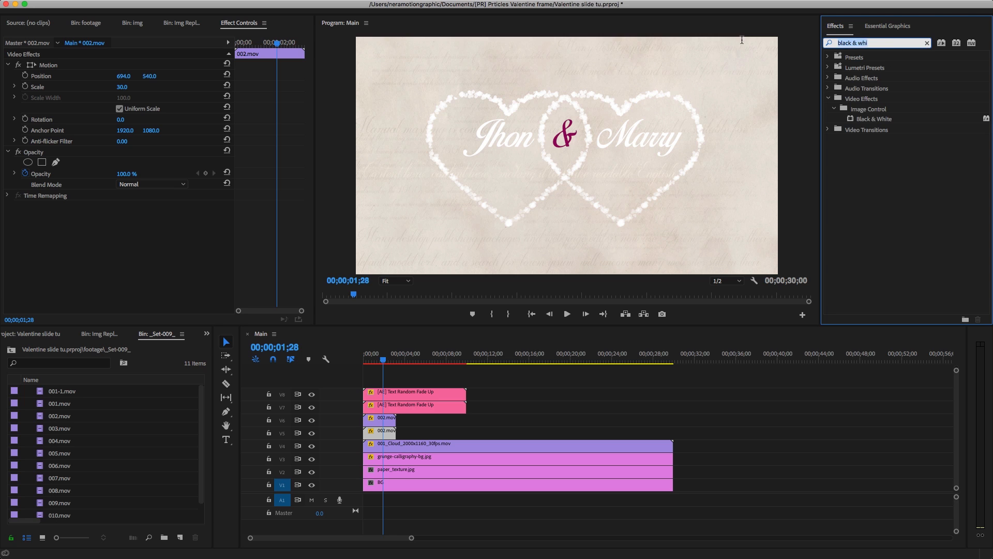
text(tit)
key(BackSpace)
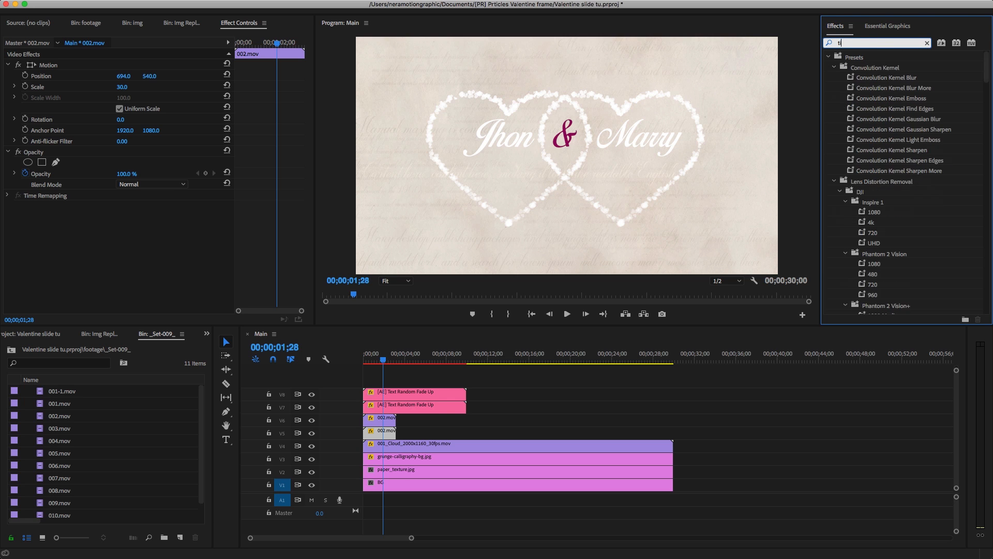
text(nt)
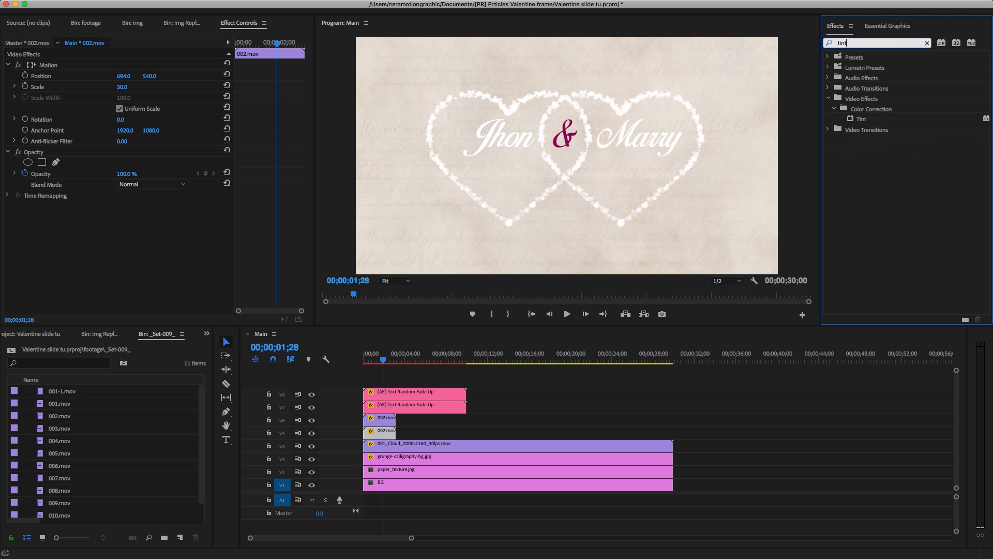
double_click(853, 119)
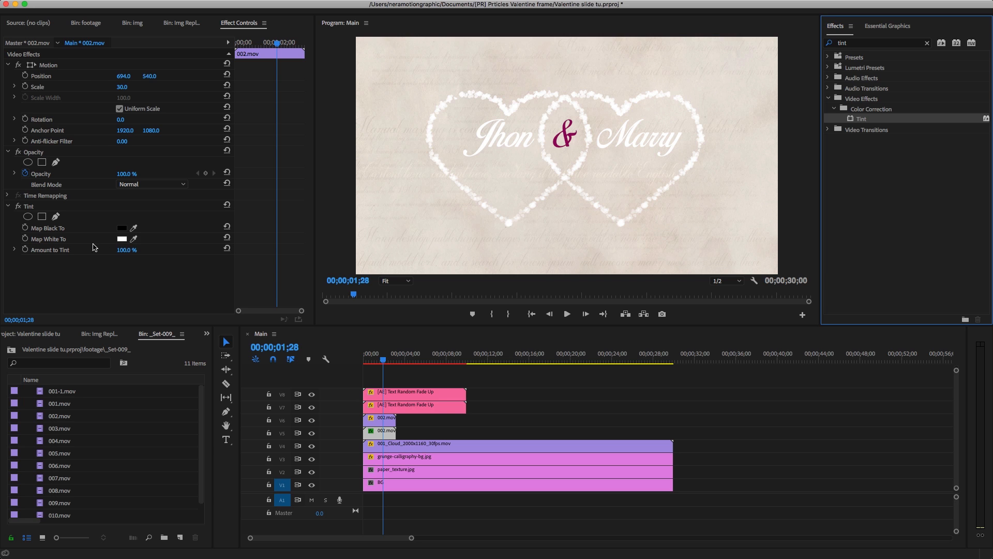
Set the Tint effect's Map White To colour on the V5 heart to the ampersand's dark magenta
click(123, 240)
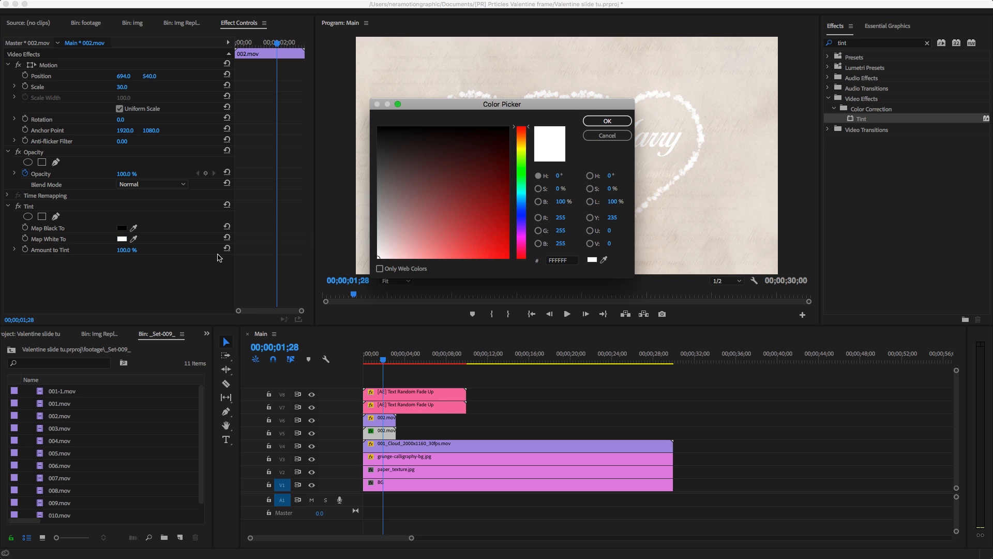
click(520, 259)
click(608, 120)
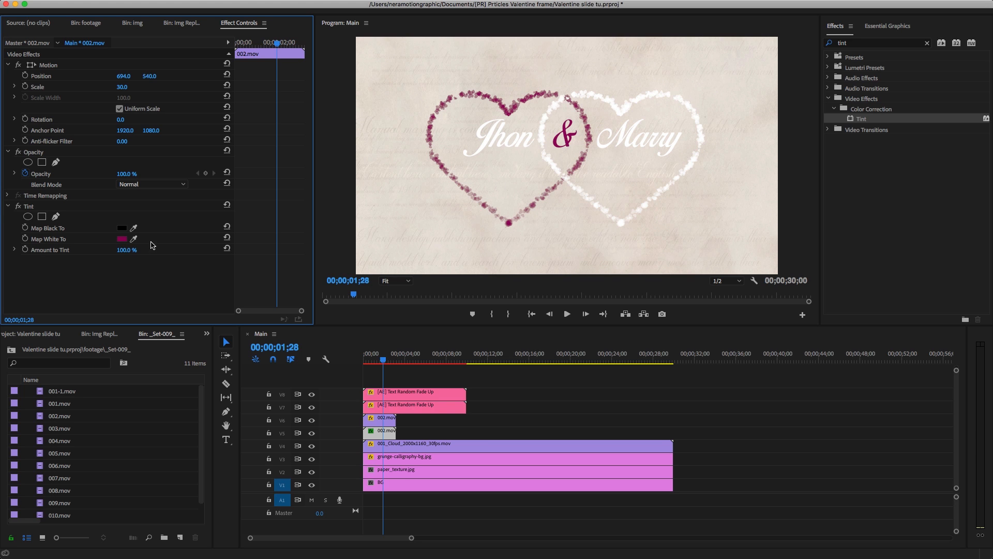
Copy the Tint effect from the V5 heart clip and paste it onto the 002.mov clip on V6
click(32, 208)
right_click(32, 209)
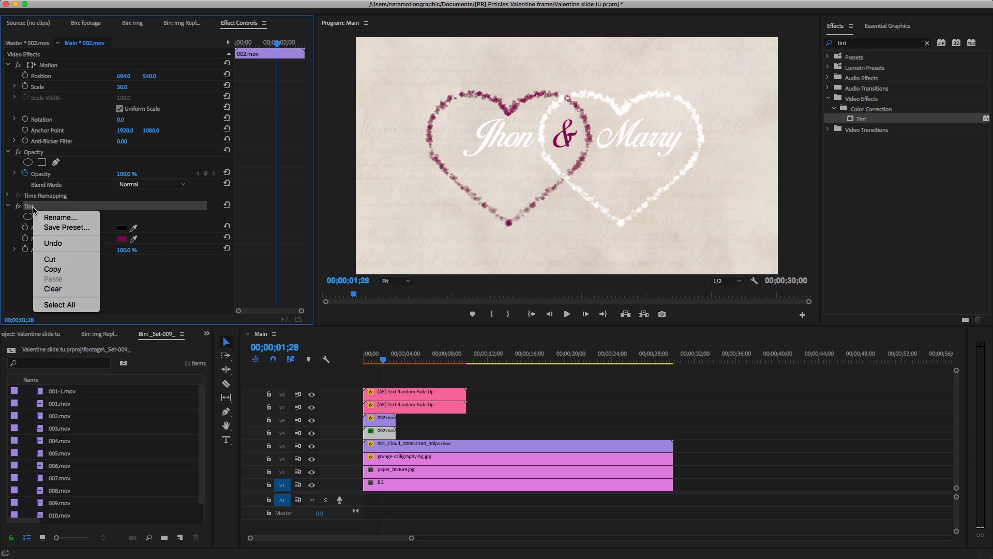
click(64, 269)
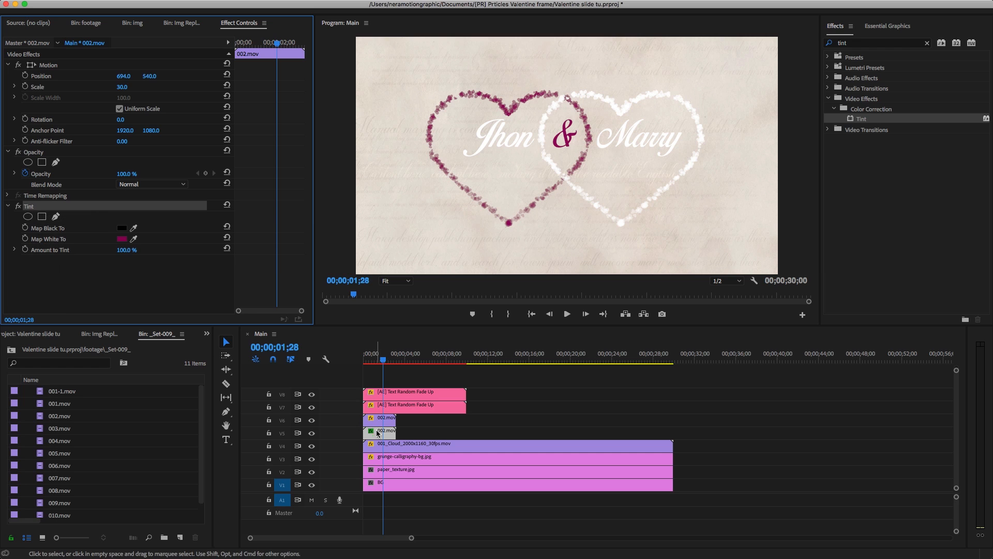
click(383, 421)
click(65, 237)
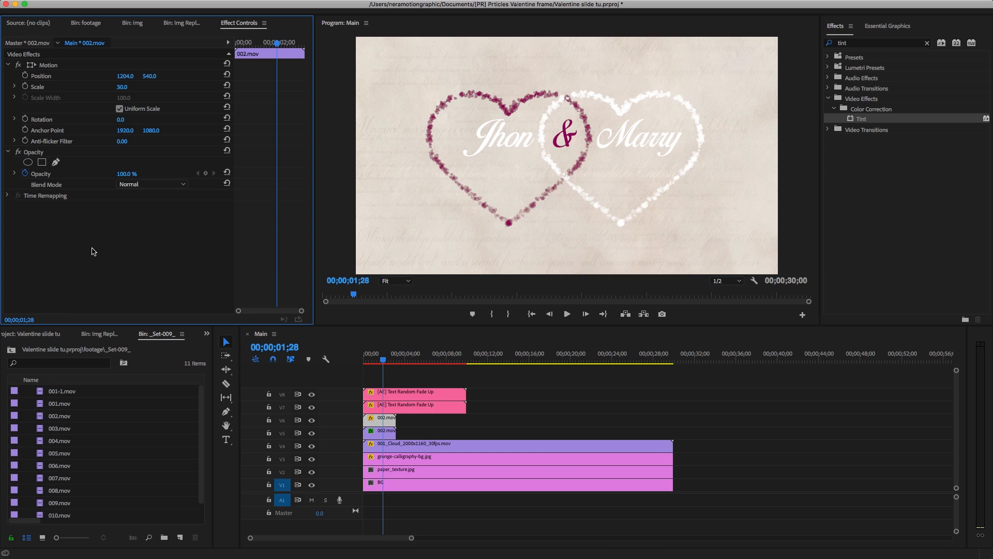
key(super+v)
Trim both title clips on V7 and V8 to end with the heart clips, and select all four title and heart clips
mouse_move(385, 361)
mouse_down()
mouse_move(370, 366)
mouse_move(388, 368)
mouse_up()
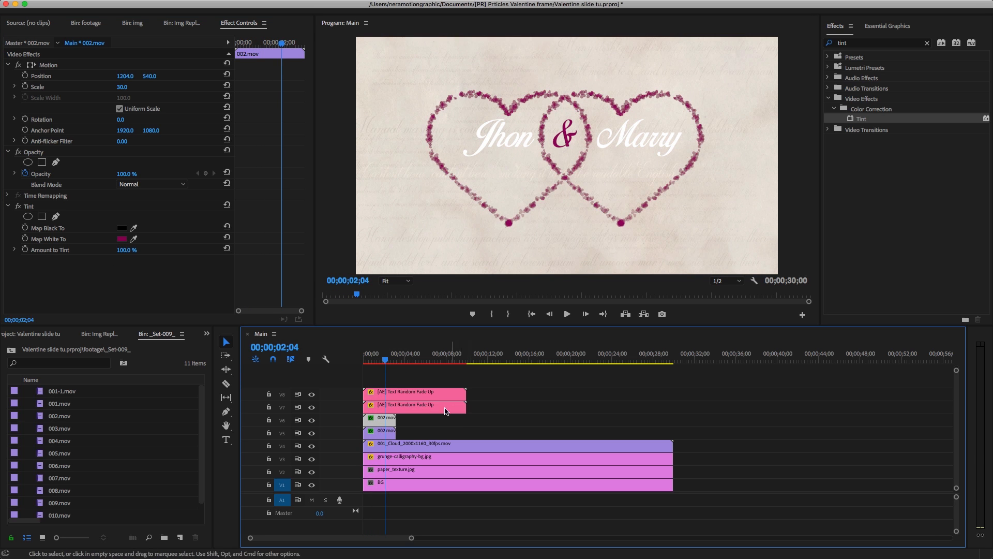
drag(465, 407, 396, 394)
drag(386, 359, 388, 435)
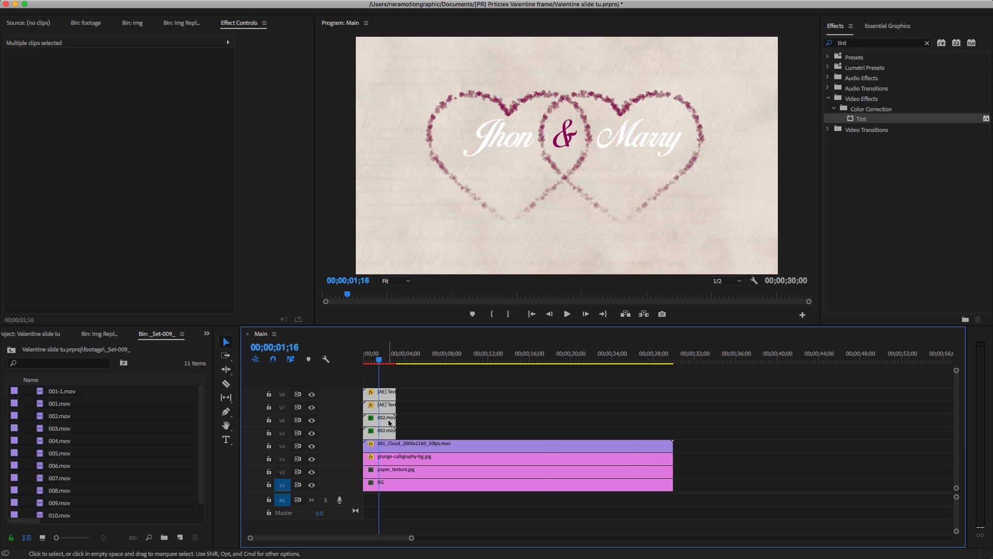
Nest the selected title and heart clips into a sequence named Logo
right_click(384, 412)
click(416, 340)
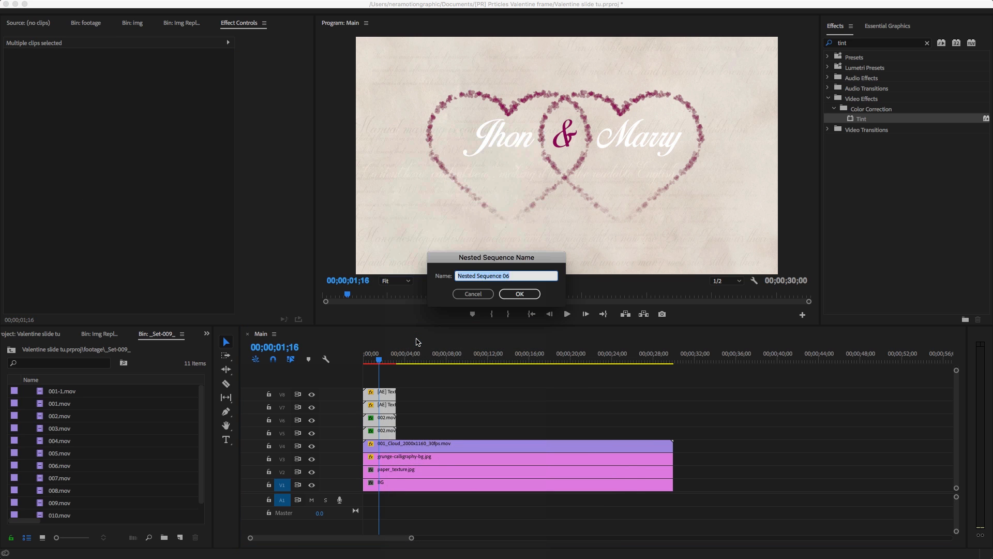
text(Logo)
key(Return)
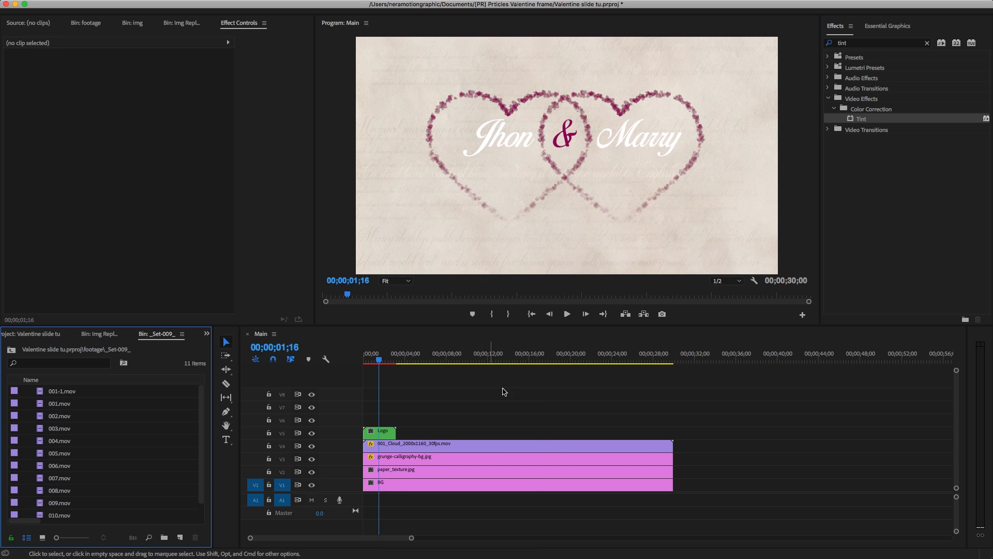
Save the project and show the image placeholder bin's sequences as thumbnails, closing the bin's duplicate panel
drag(370, 361, 408, 362)
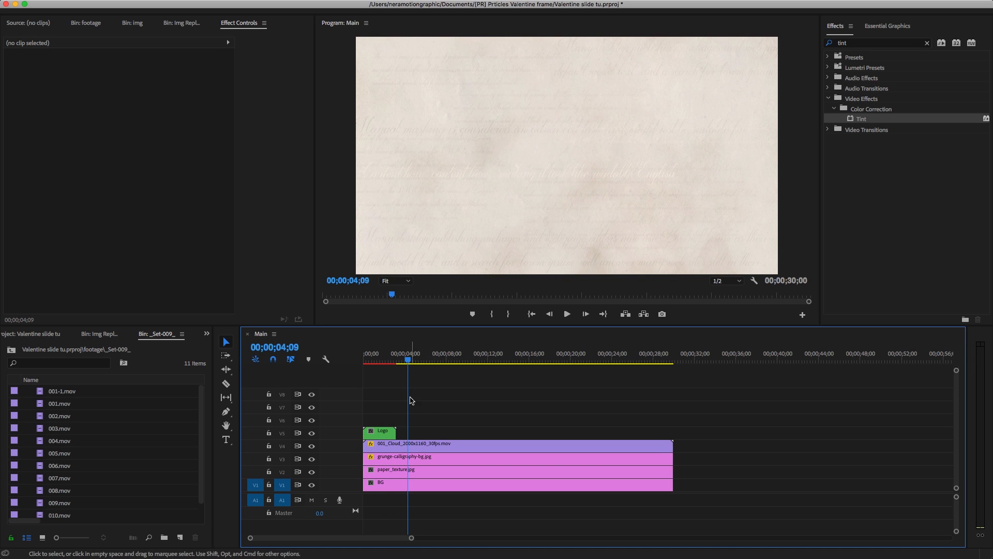
click(25, 334)
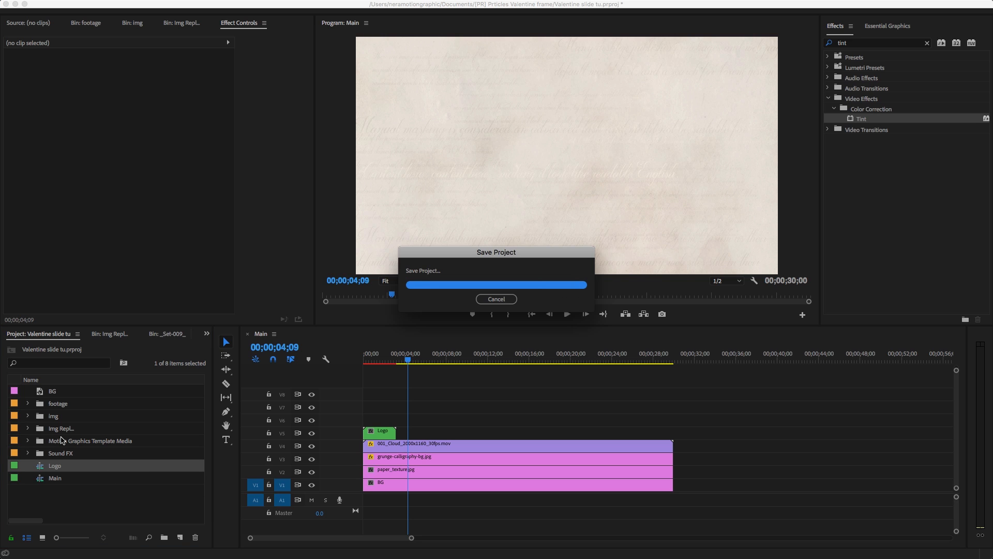
click(26, 429)
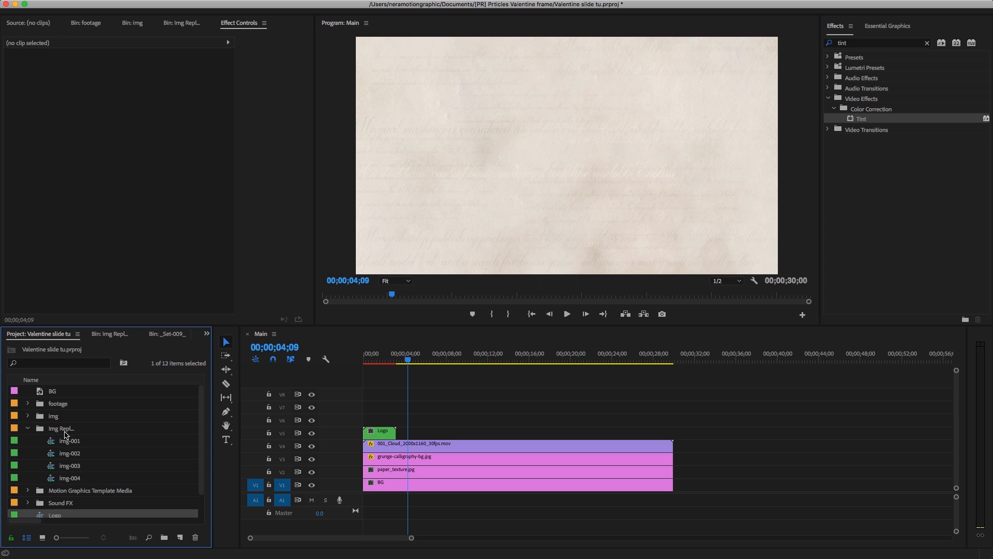
double_click(64, 432)
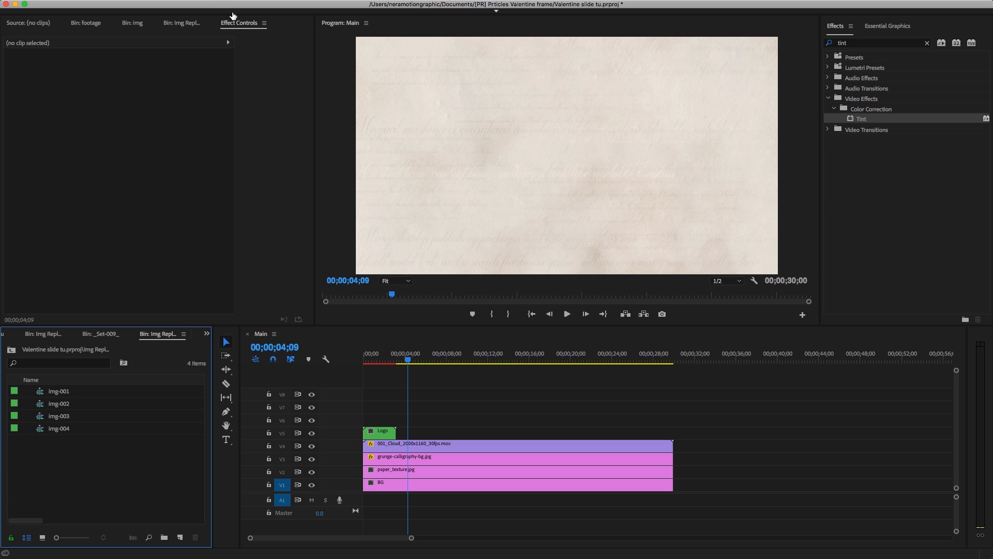
click(173, 25)
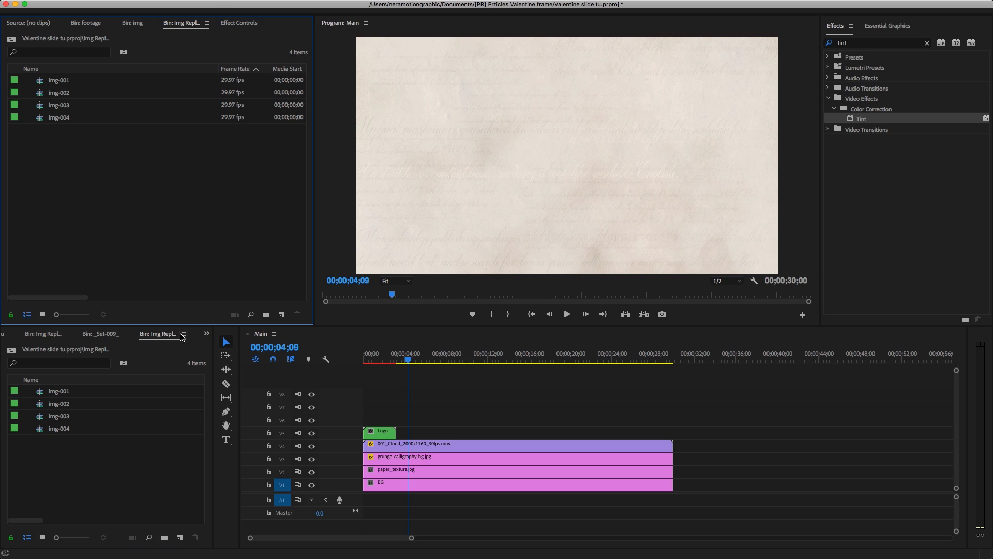
click(182, 335)
click(199, 271)
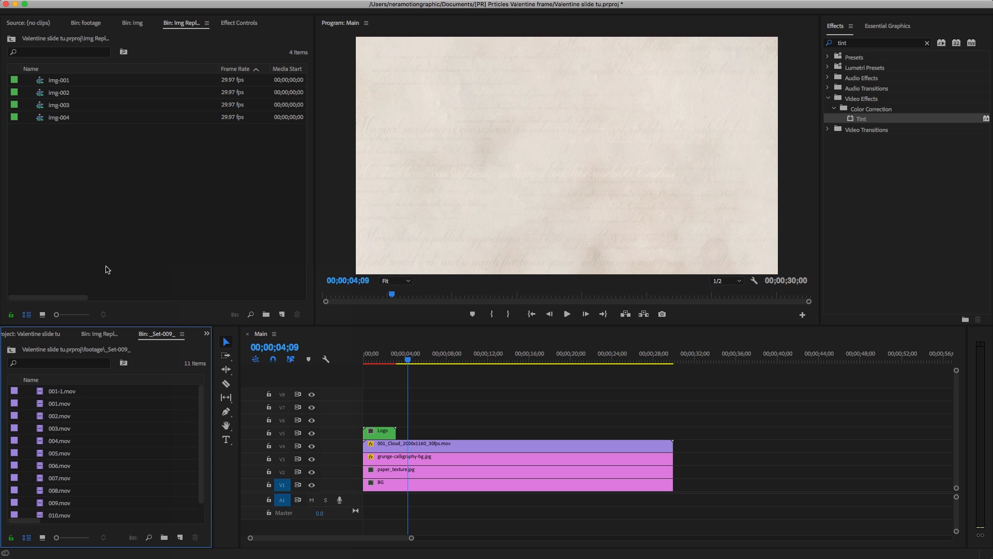
click(42, 314)
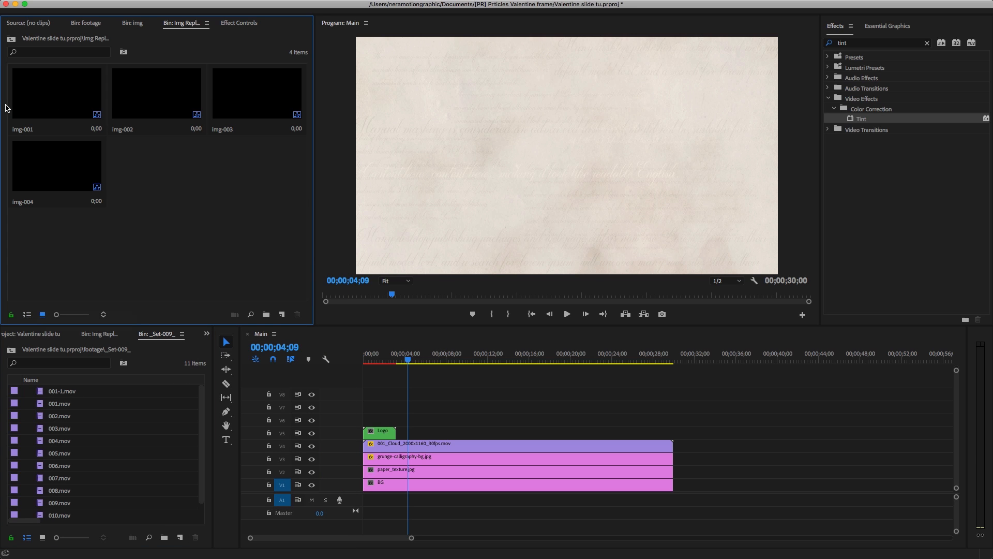
Open the img-001 sequence and place 007.jpg on V1 at the sequence start
click(23, 110)
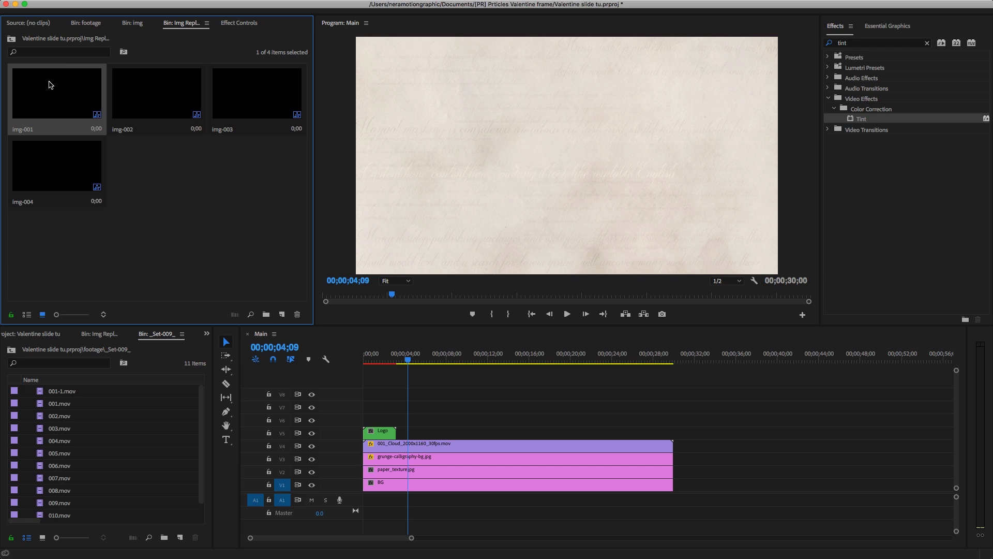
double_click(65, 110)
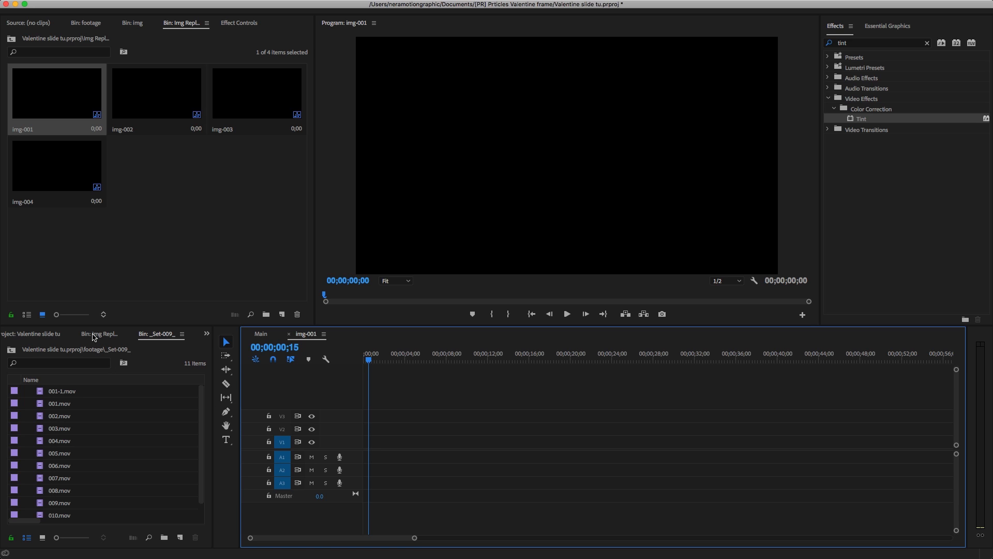
click(268, 192)
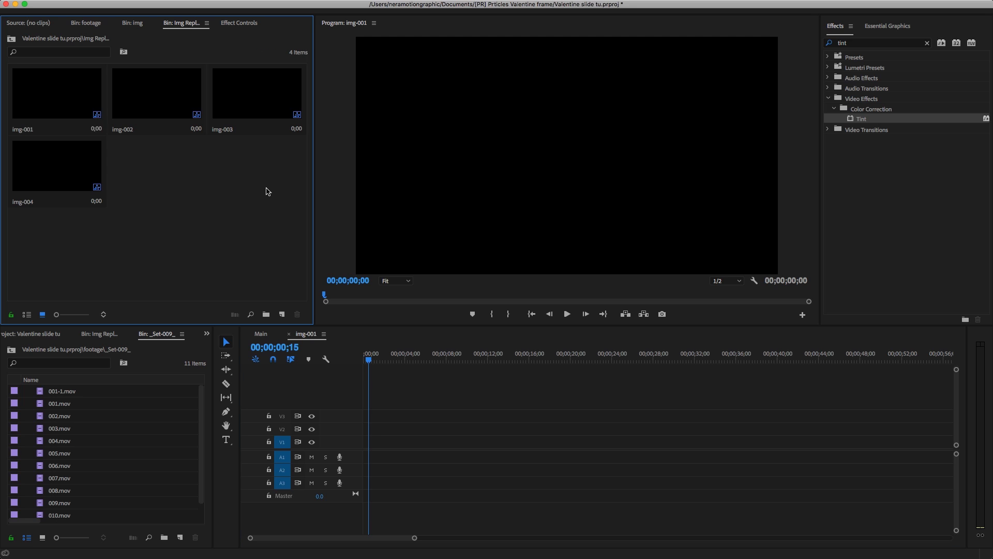
click(356, 365)
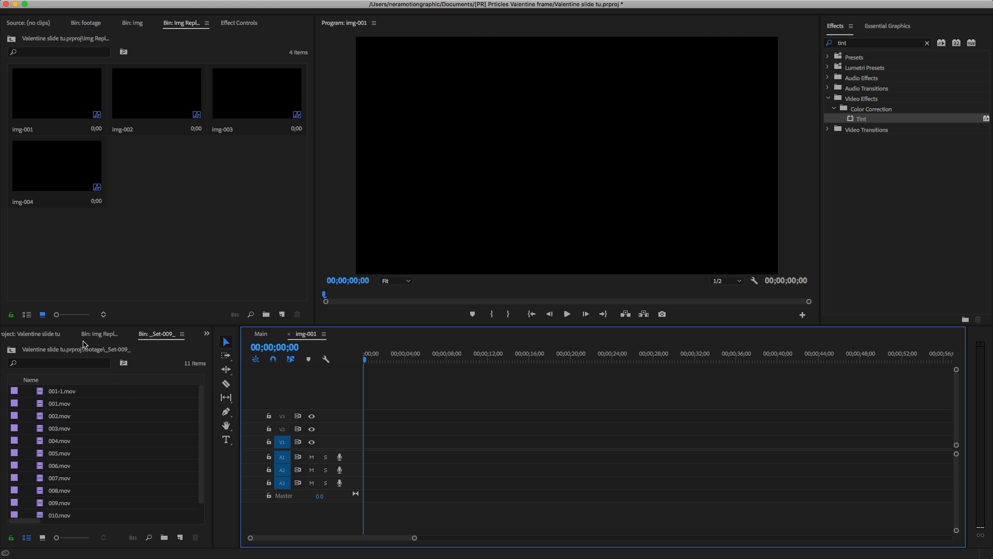
click(129, 23)
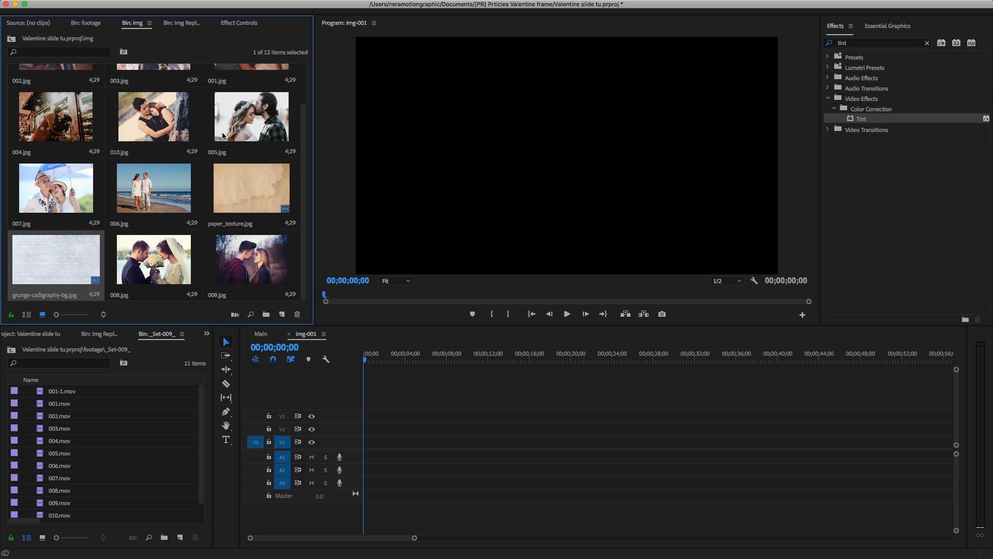
drag(70, 189, 349, 442)
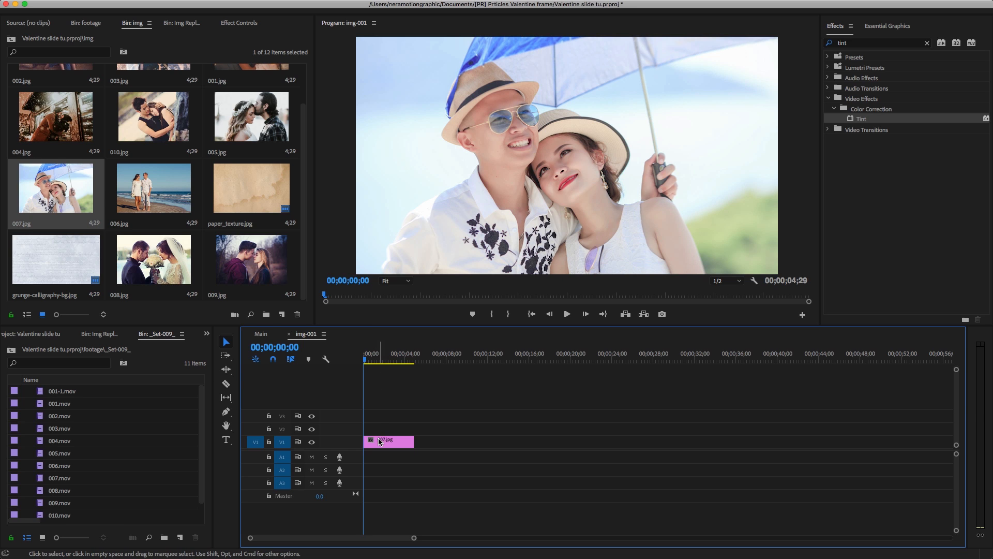
Animate the Scale of 007.jpg with keyframes from 83 at the start to 88 at 00;00;04;21
click(237, 23)
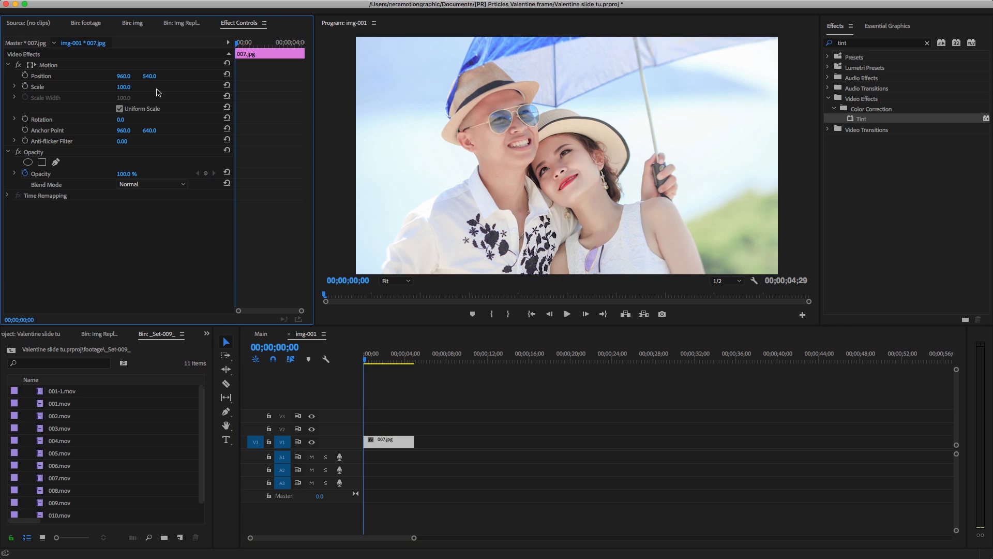
drag(123, 86, 114, 86)
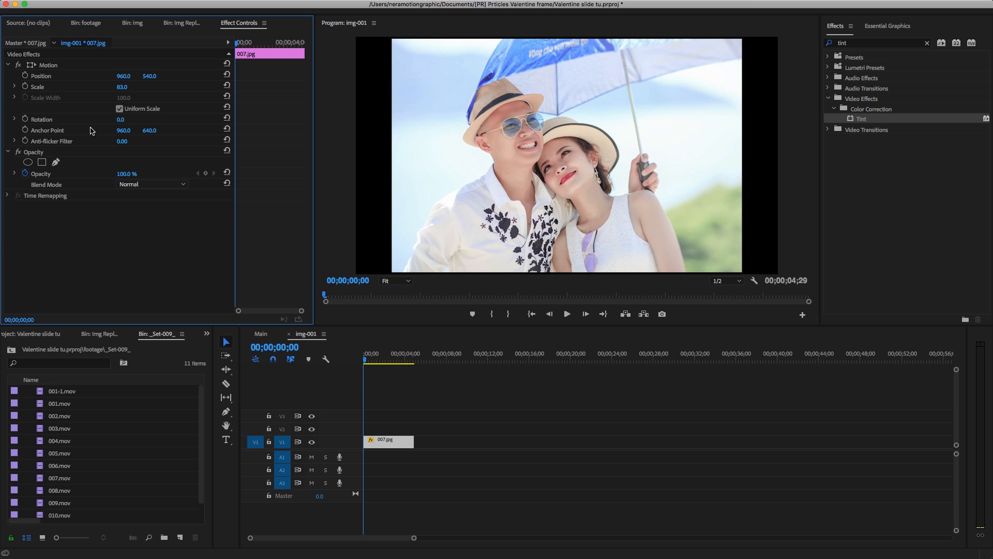
click(25, 87)
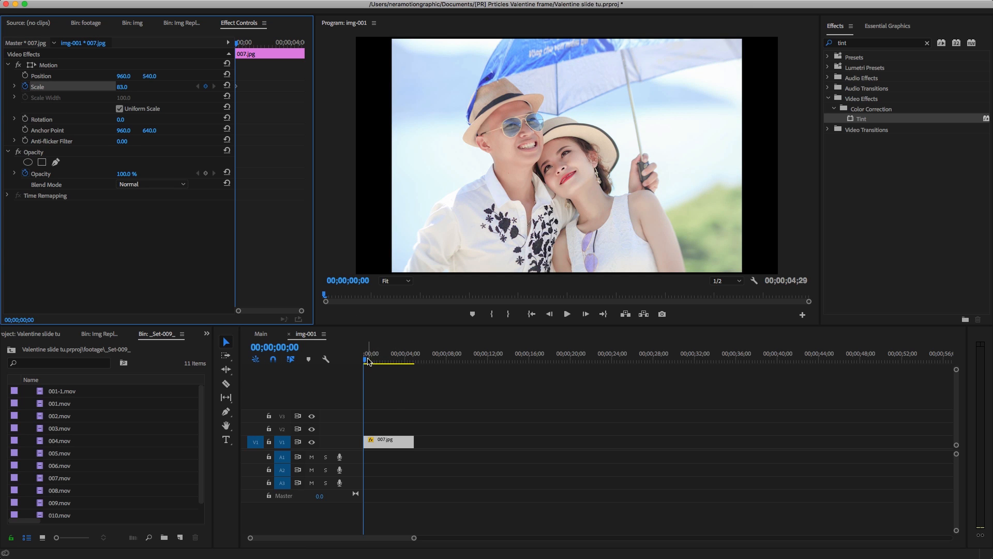
drag(368, 359, 413, 362)
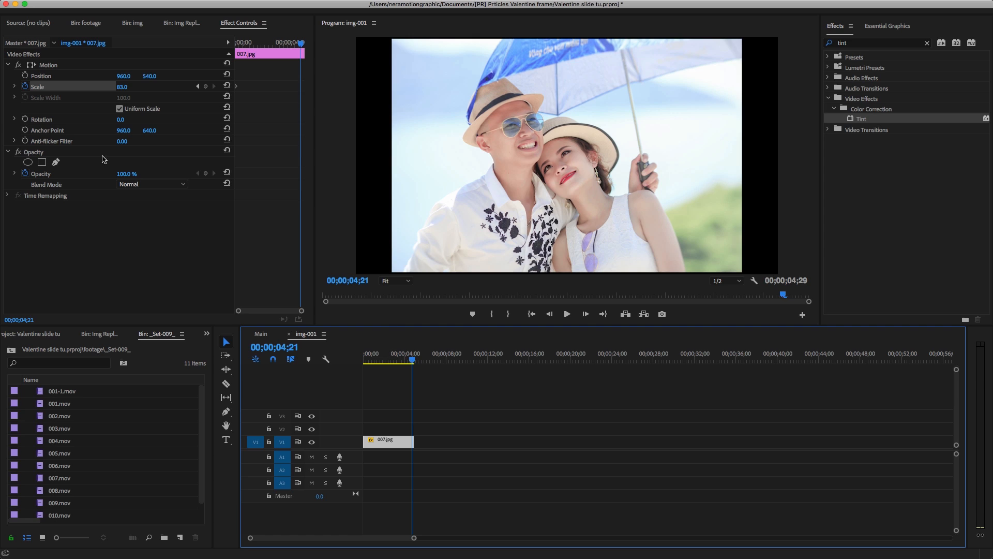
click(124, 86)
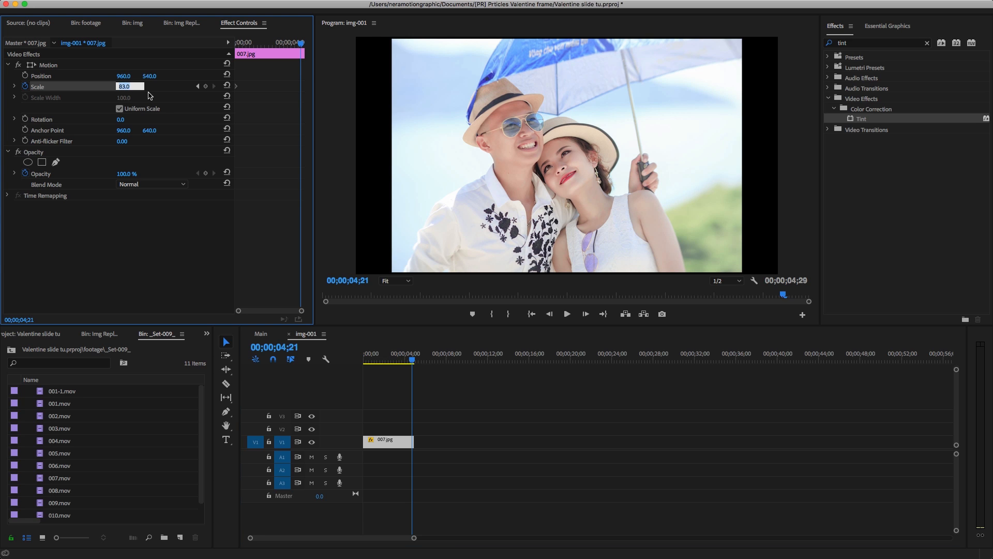
text(88)
key(Return)
drag(411, 357, 387, 356)
Apply the Black & White effect to 007.jpg in the img-001 sequence and check the result
click(927, 43)
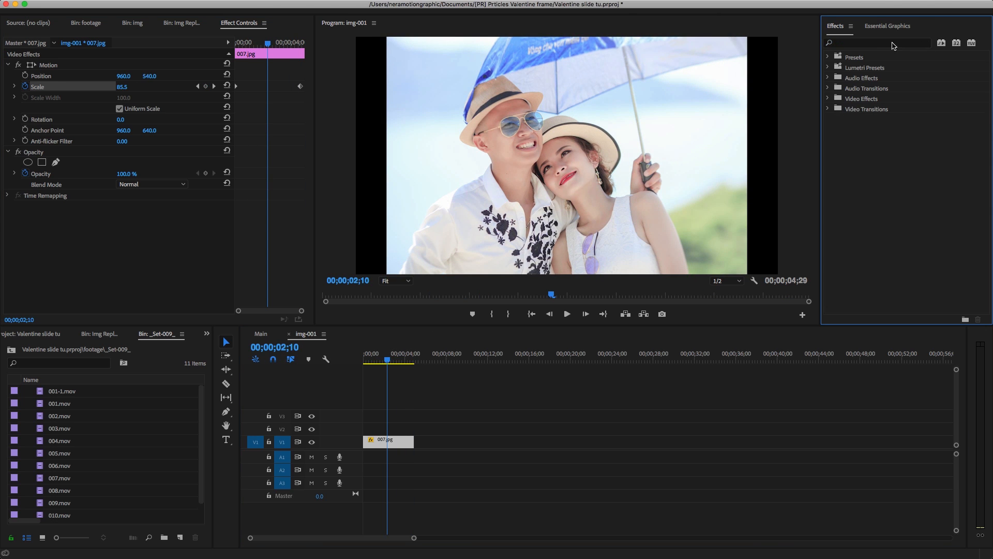
click(879, 42)
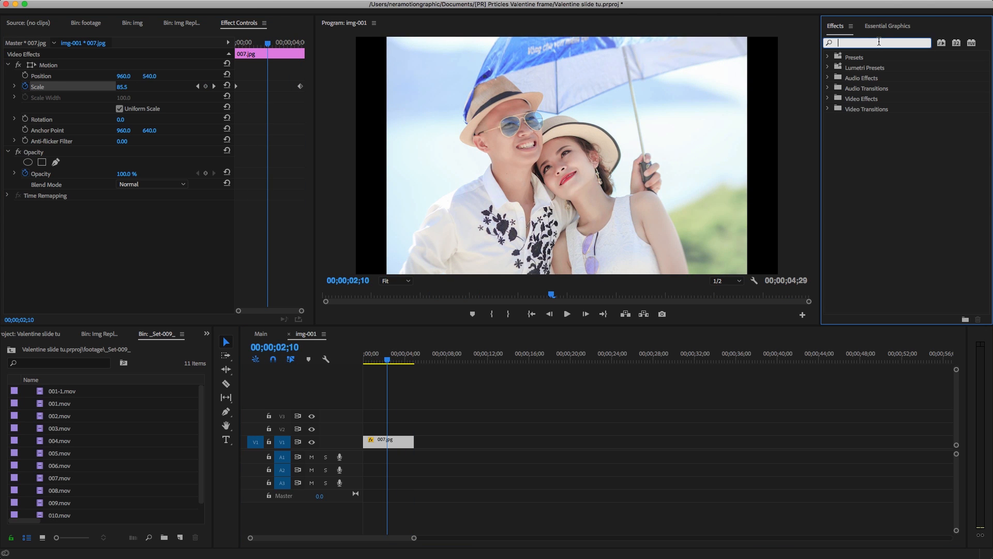
text(black & whit)
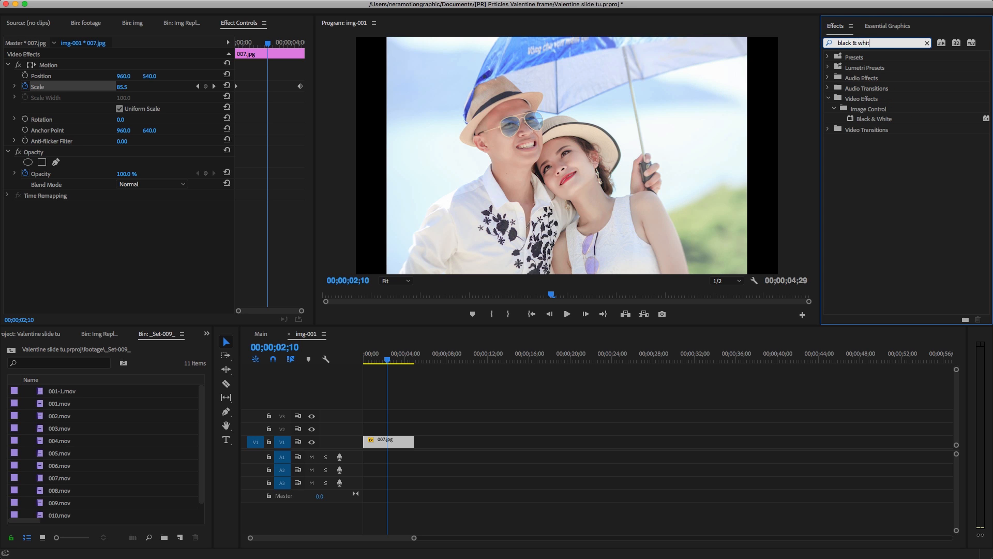
double_click(873, 119)
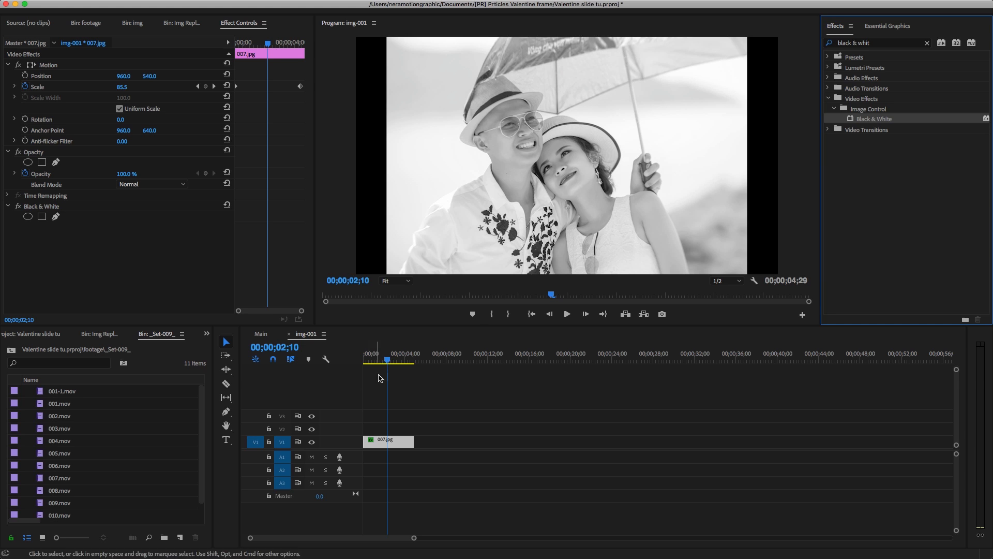
click(389, 356)
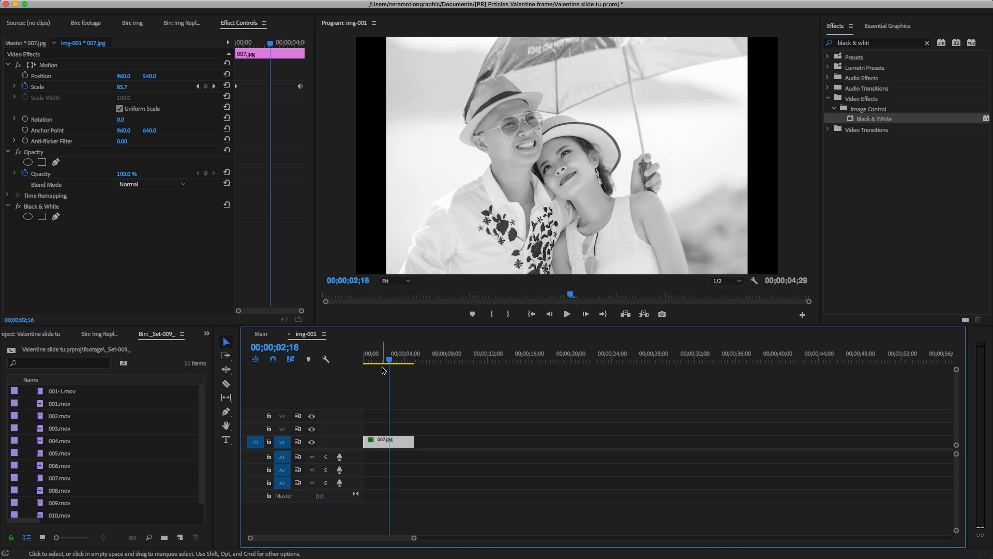
mouse_move(385, 357)
mouse_down()
mouse_move(372, 356)
mouse_move(388, 367)
mouse_up()
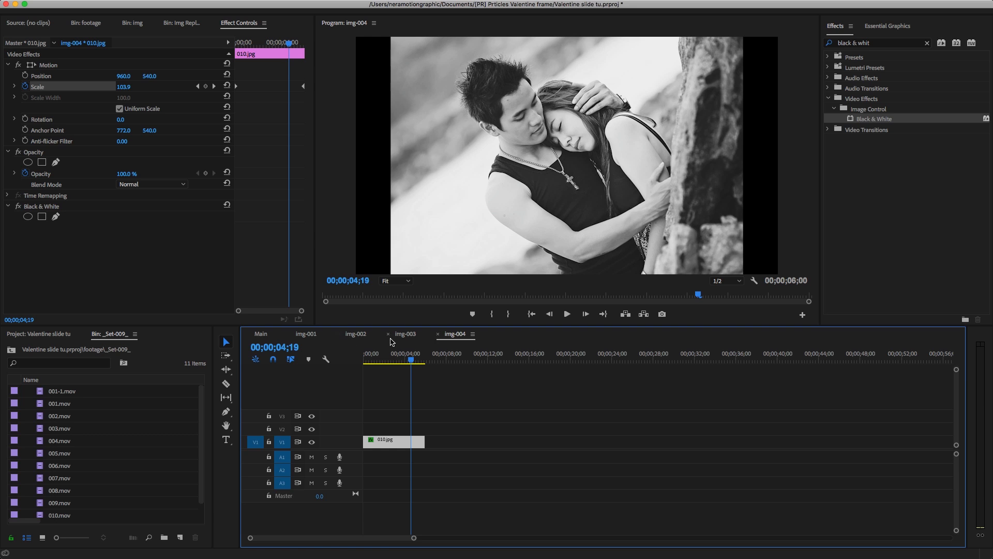
In the Main sequence, place img-001 on V5 directly after the Logo clip
click(261, 334)
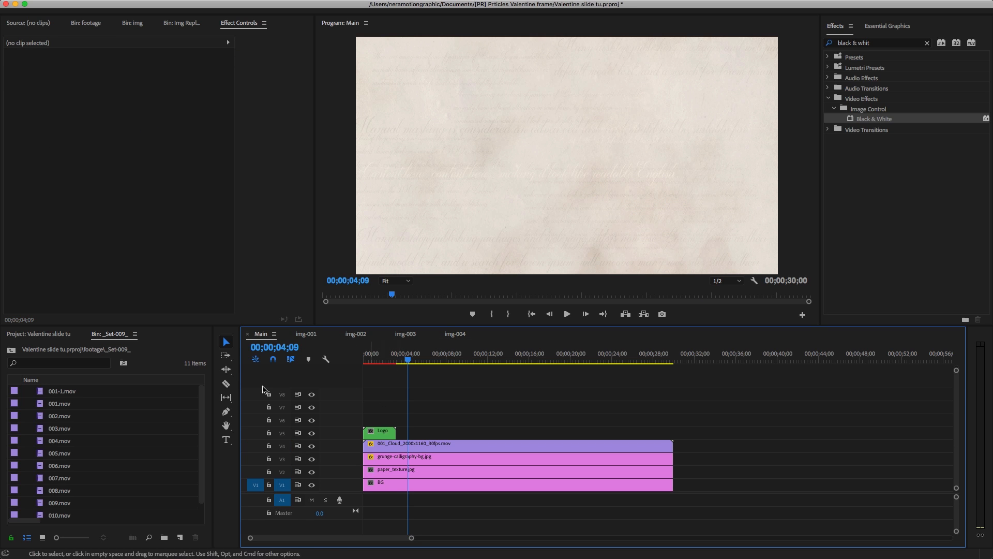
click(181, 23)
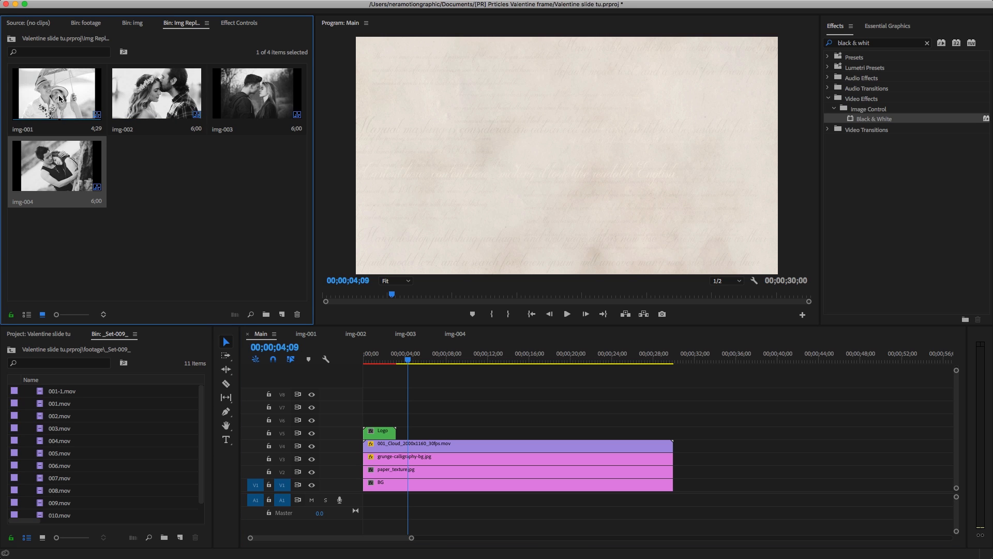
drag(59, 98, 397, 427)
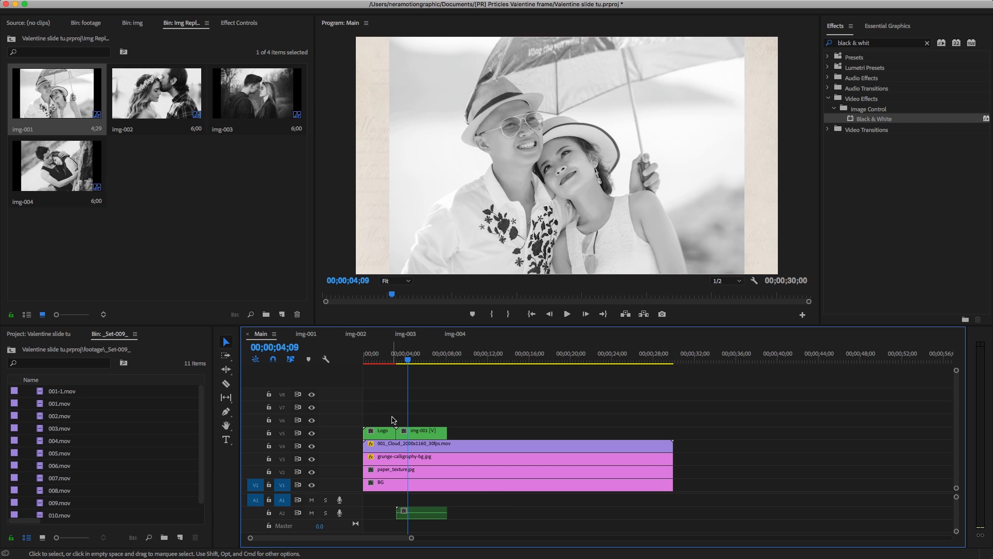
click(430, 431)
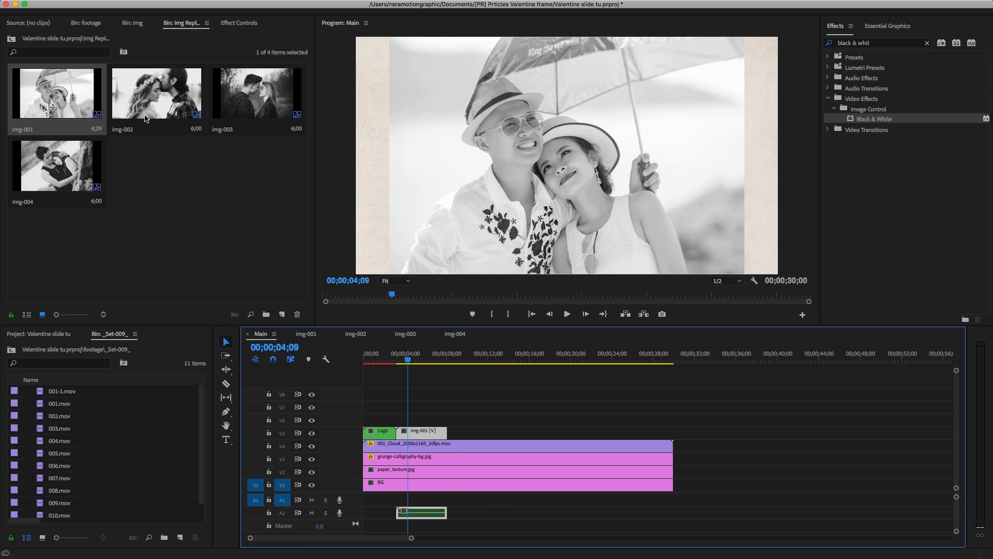
Preview 001_Heart_Opener_HD_30fps.mov from the footage bin in the Source monitor and close that monitor
click(85, 24)
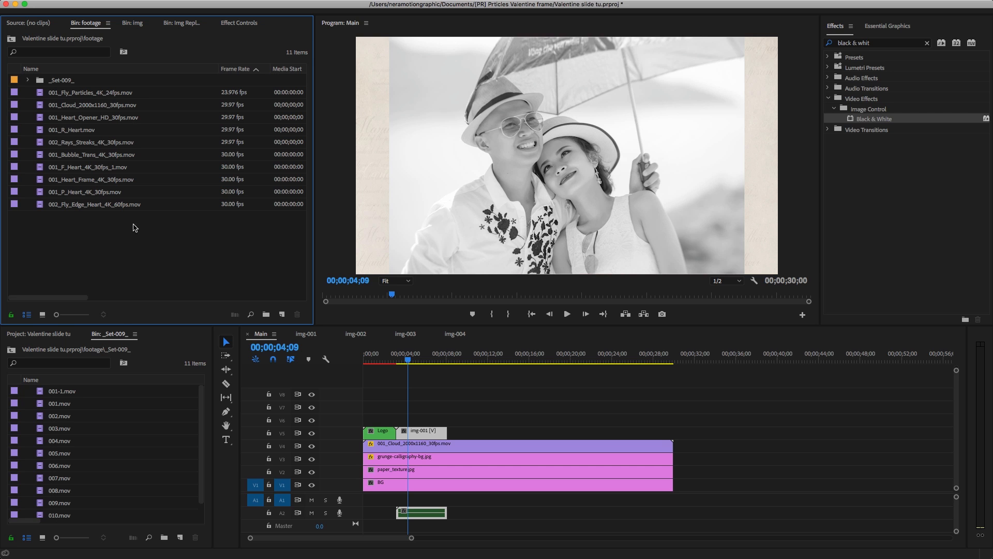
click(43, 314)
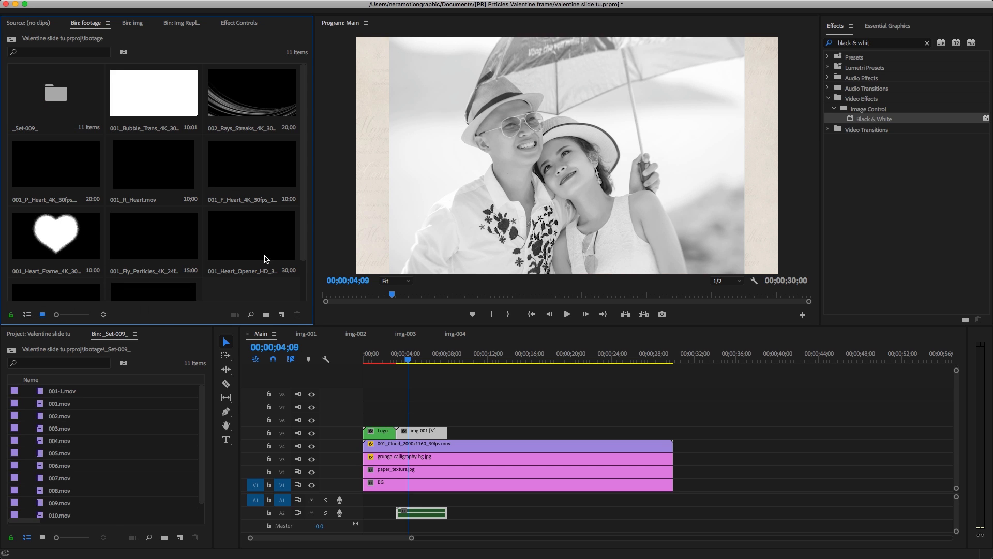
double_click(222, 250)
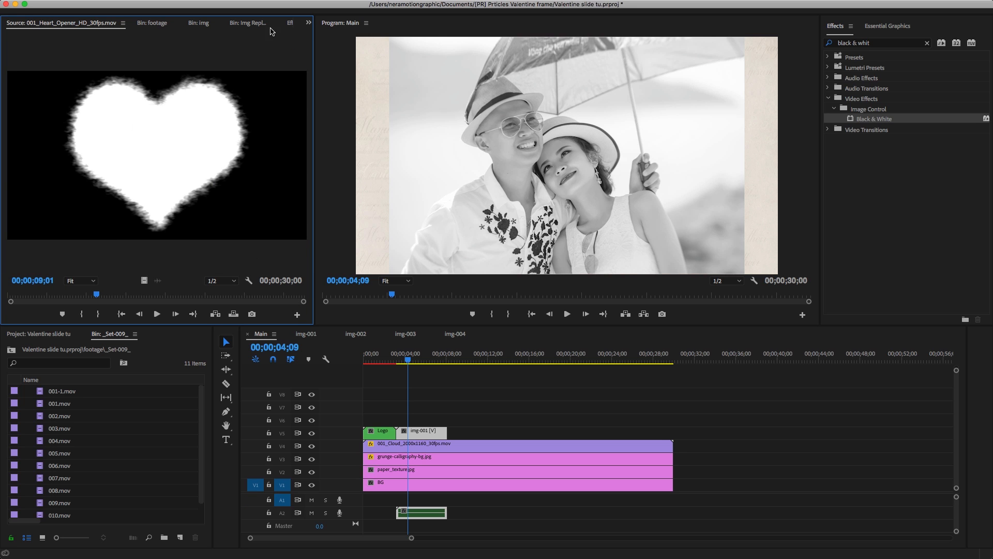
click(123, 23)
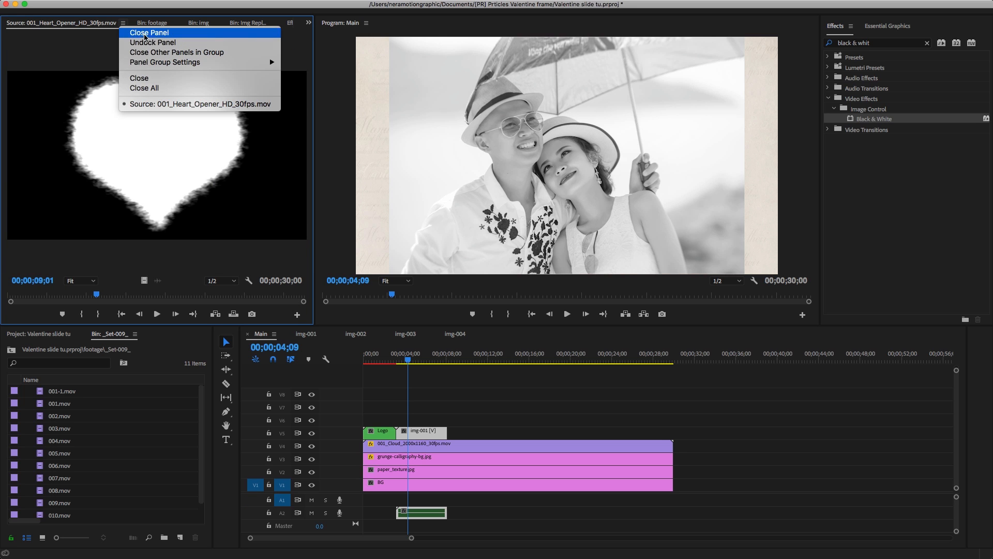
click(145, 34)
Place 001_Heart_Opener_HD_30fps.mov on V6 above img-001, both at the sequence start, and park the Logo clip on V4 at about 34 seconds
mouse_move(264, 248)
mouse_down()
mouse_move(396, 377)
mouse_move(397, 418)
mouse_move(378, 435)
mouse_move(609, 403)
mouse_move(740, 424)
mouse_move(732, 446)
mouse_up()
mouse_move(445, 407)
mouse_down()
mouse_move(435, 430)
mouse_move(401, 425)
mouse_up()
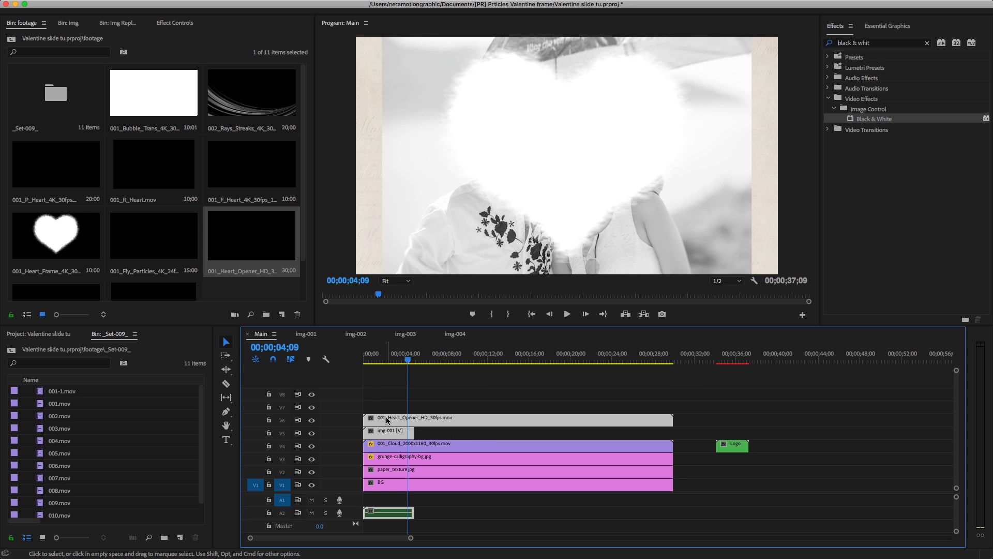
click(393, 367)
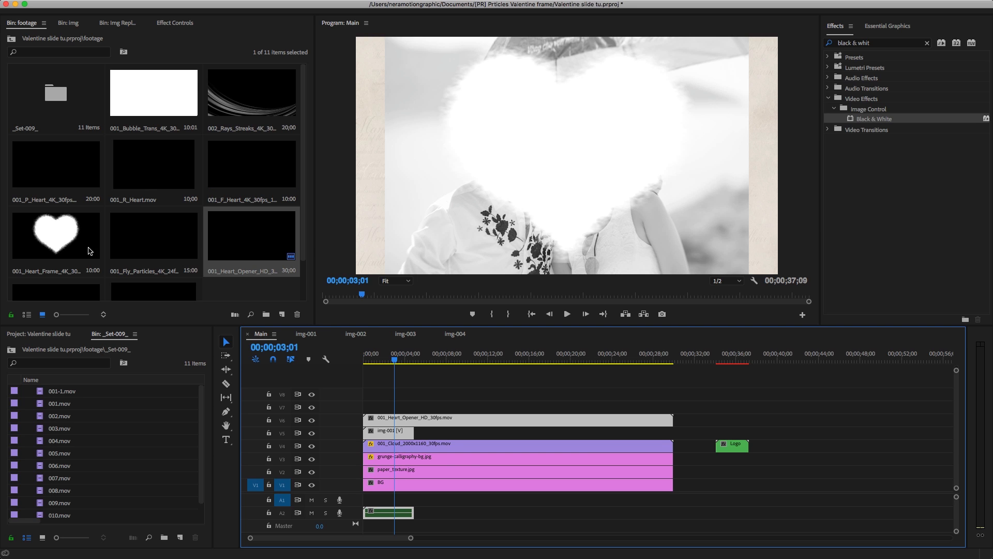
click(26, 314)
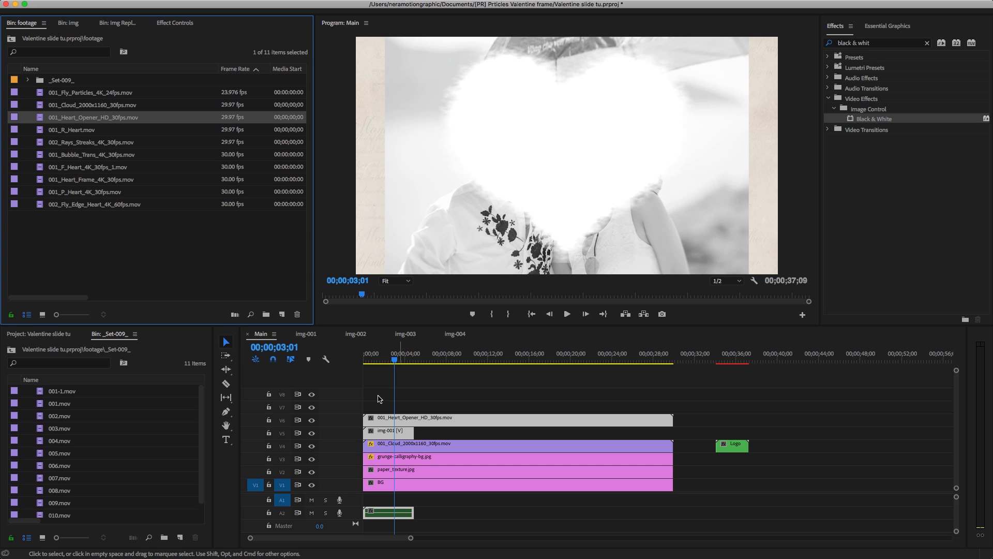
Place 001_Fly_Particles_4K_24fps.mov on V7 at the start of the Main sequence and set its scale to 50
drag(61, 97, 358, 407)
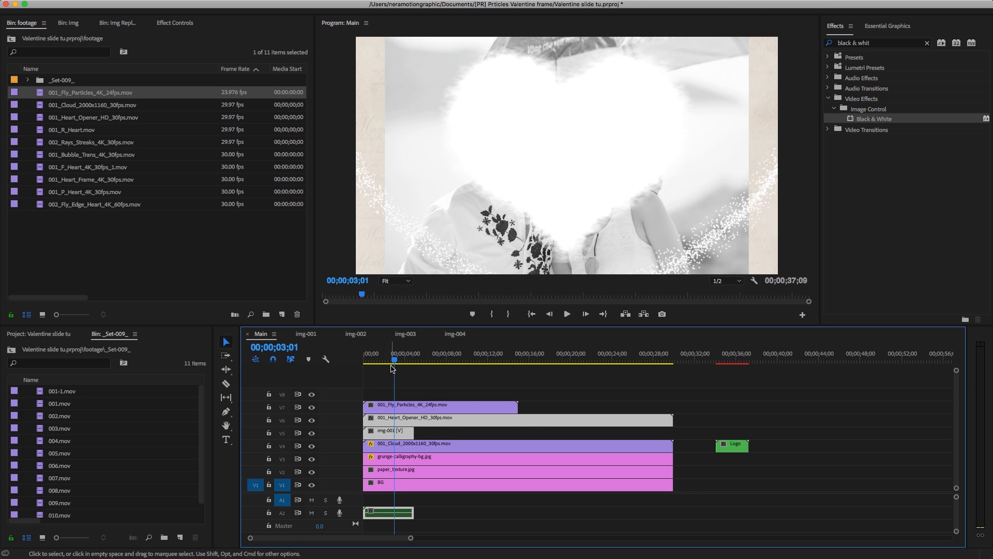
drag(394, 361, 406, 360)
click(403, 405)
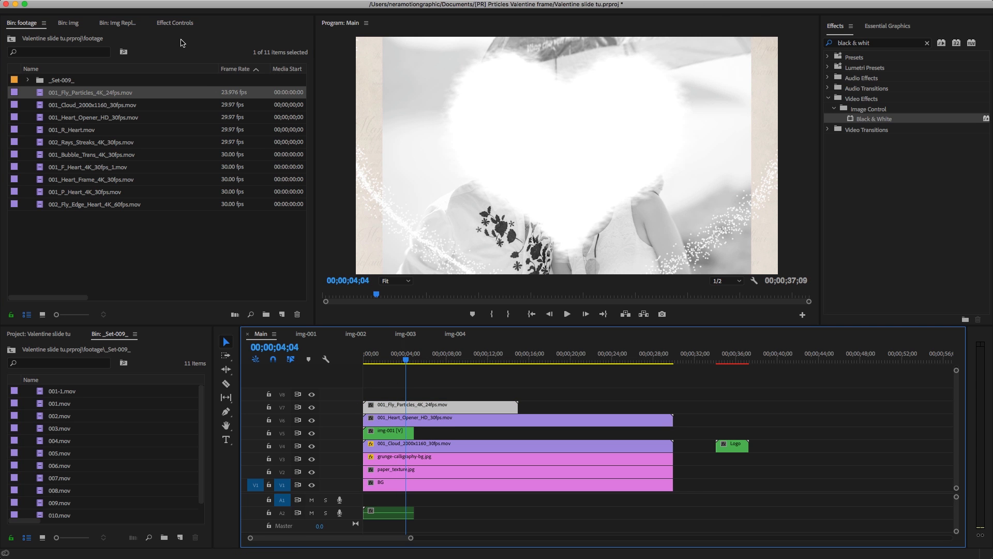
click(175, 24)
click(124, 86)
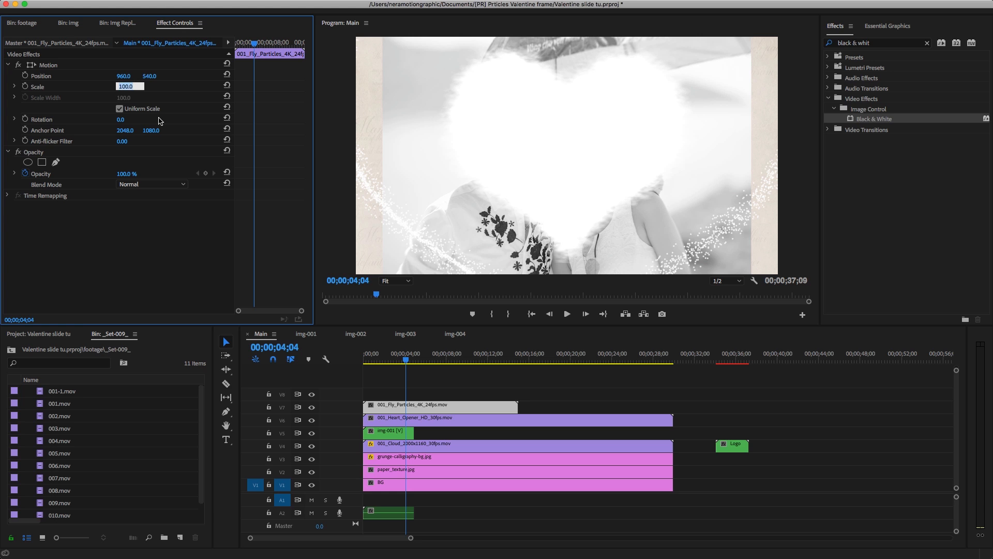
text(50)
key(Return)
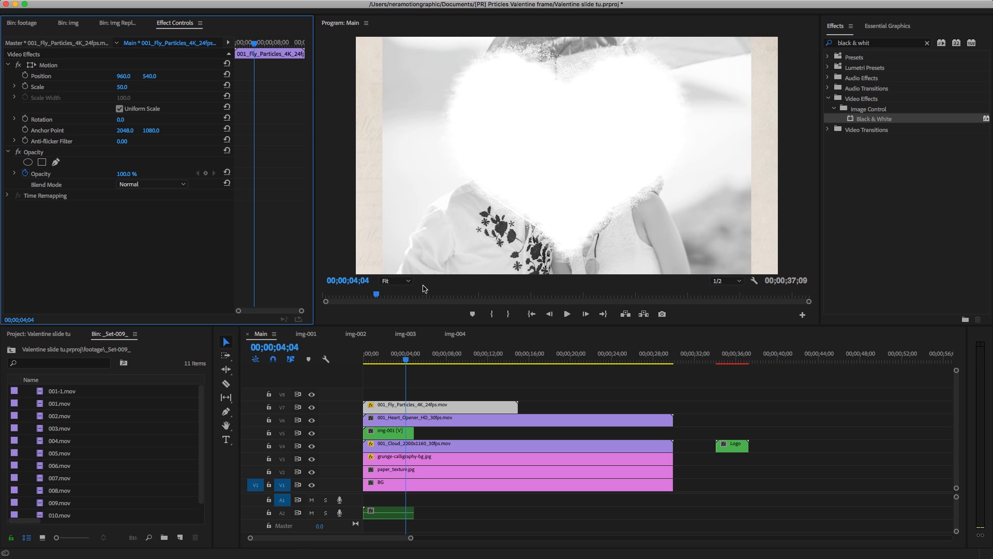
drag(406, 361, 417, 381)
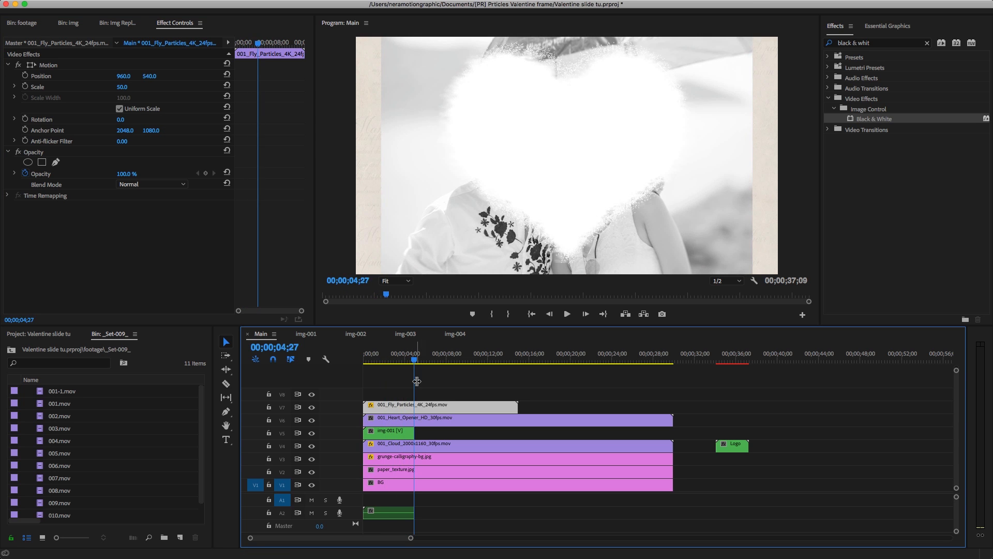
Place 002_Fly_Edge_Heart_4K_60fps.mov from the footage bin on V8 at the sequence start and set its scale to 50
click(111, 24)
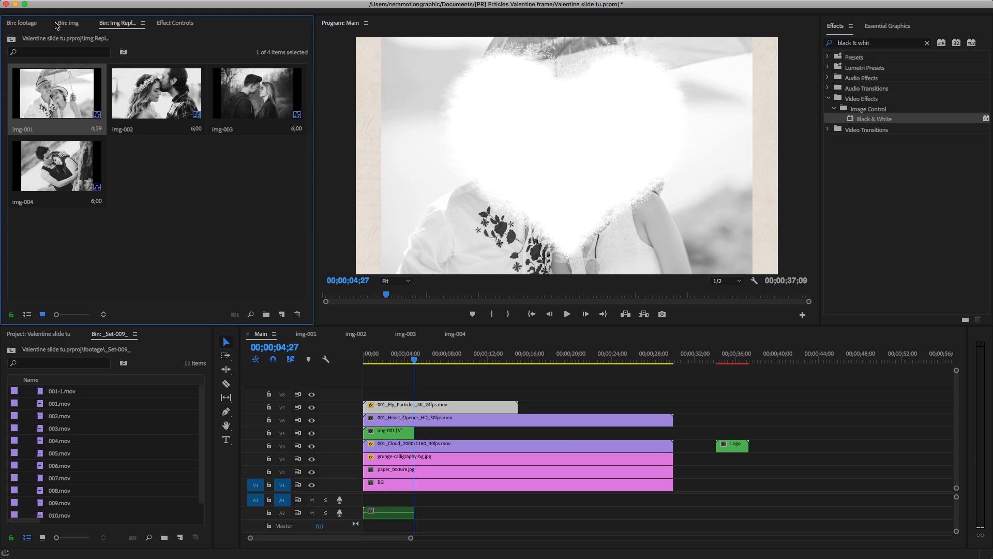
click(29, 24)
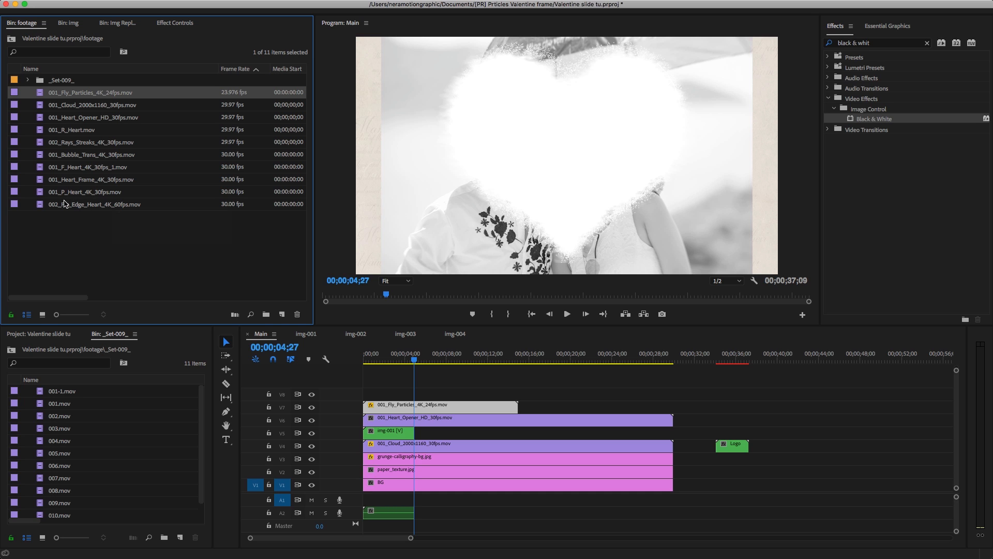
drag(85, 207, 362, 393)
drag(414, 359, 384, 370)
click(406, 393)
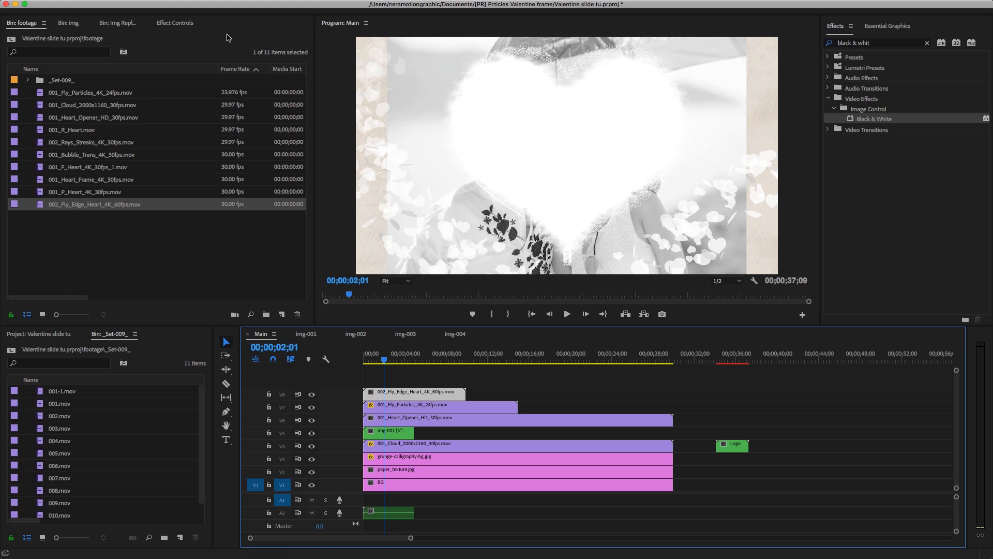
click(182, 26)
click(120, 87)
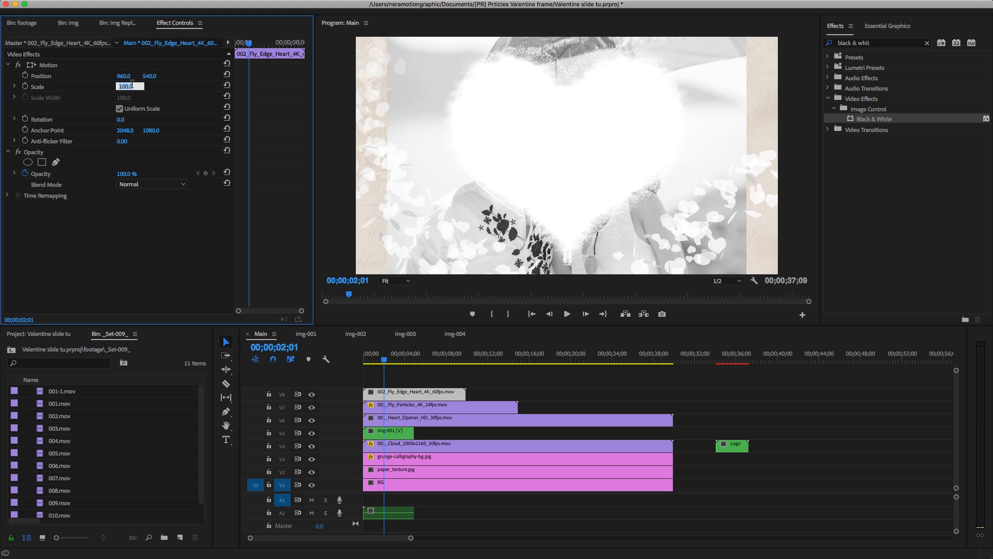
text(50)
key(Return)
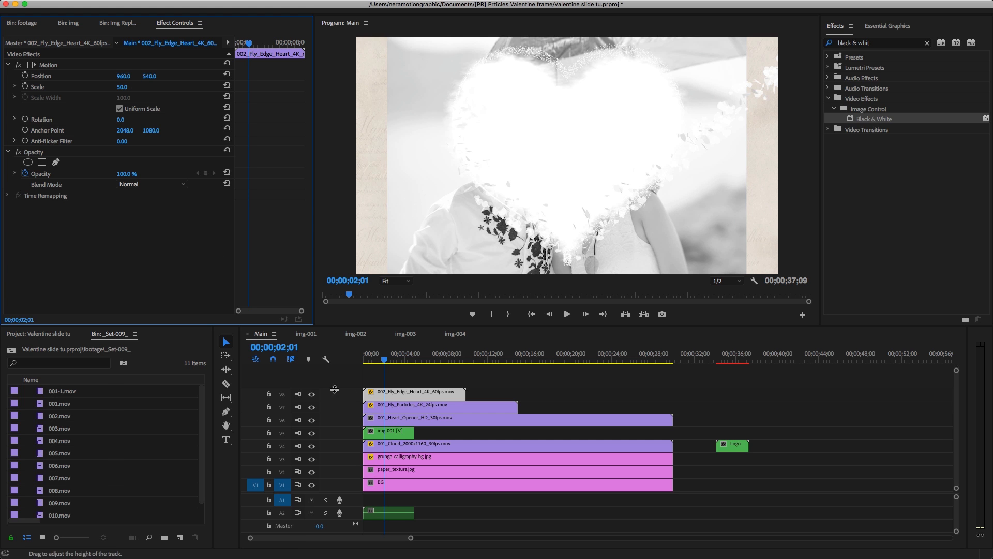
Nest img-001, the heart opener, the fly particles and the edge heart clips on V5 to V8 as "Holder One"
click(374, 362)
drag(373, 365, 401, 432)
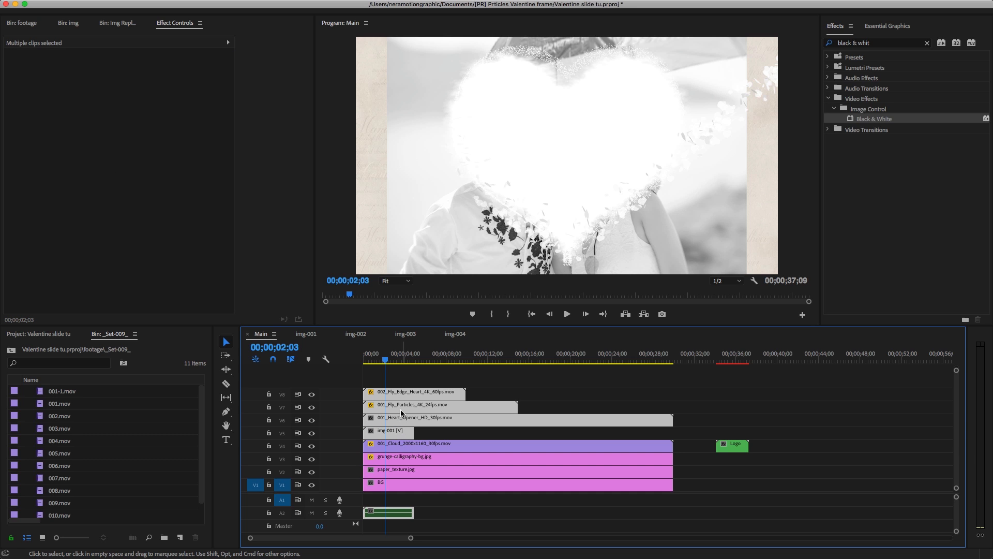
right_click(408, 417)
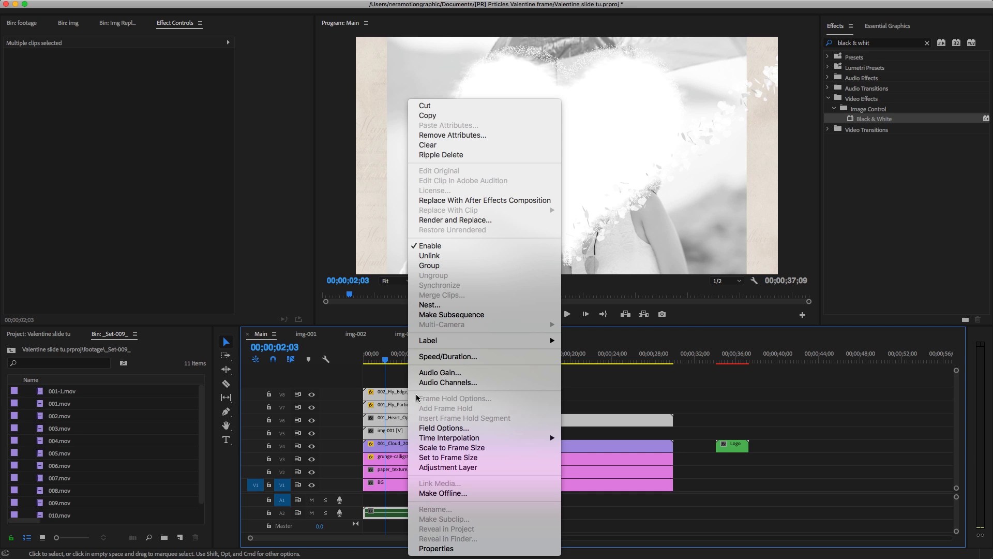
click(436, 306)
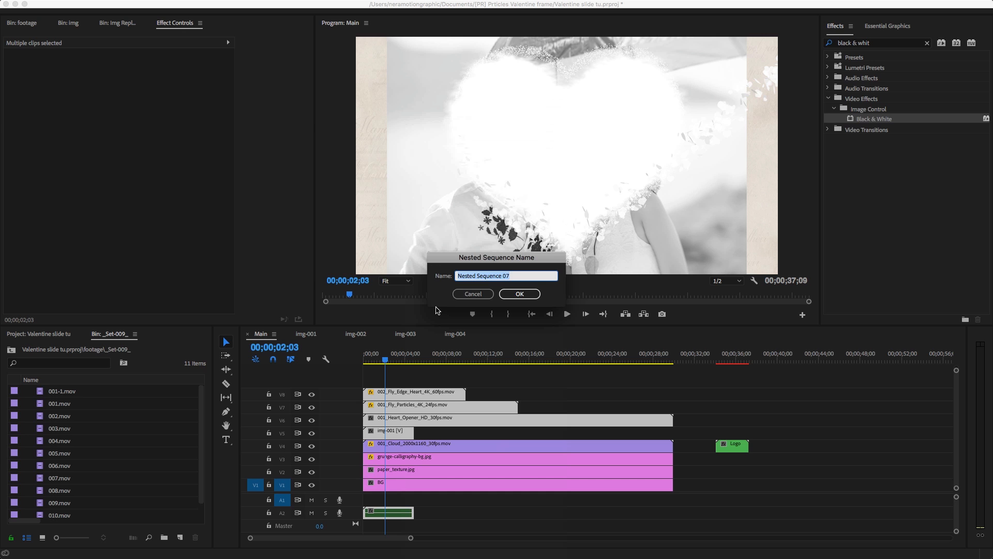
text(Holder One)
key(Return)
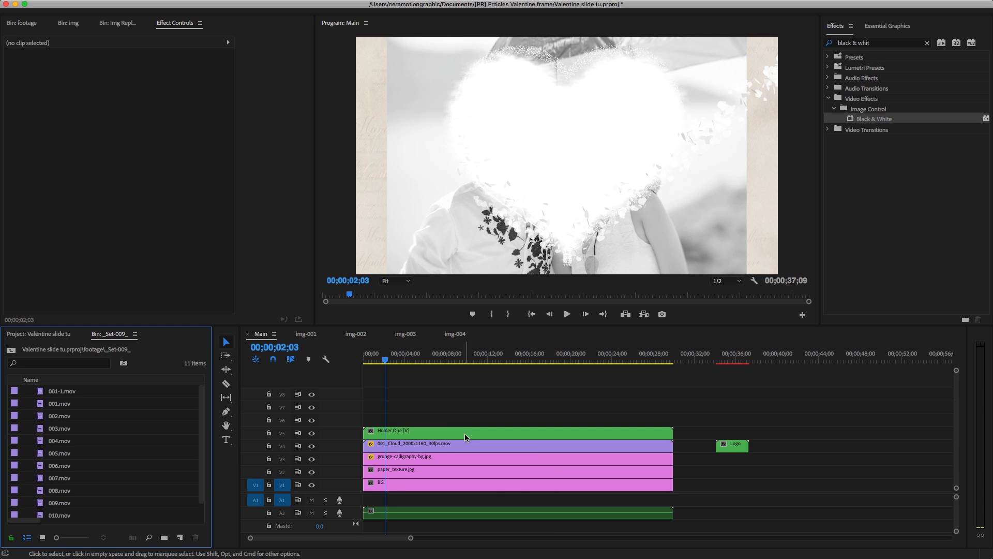
Open the Holder One nested sequence and move its four stacked clips down to tracks V1 to V4
double_click(450, 430)
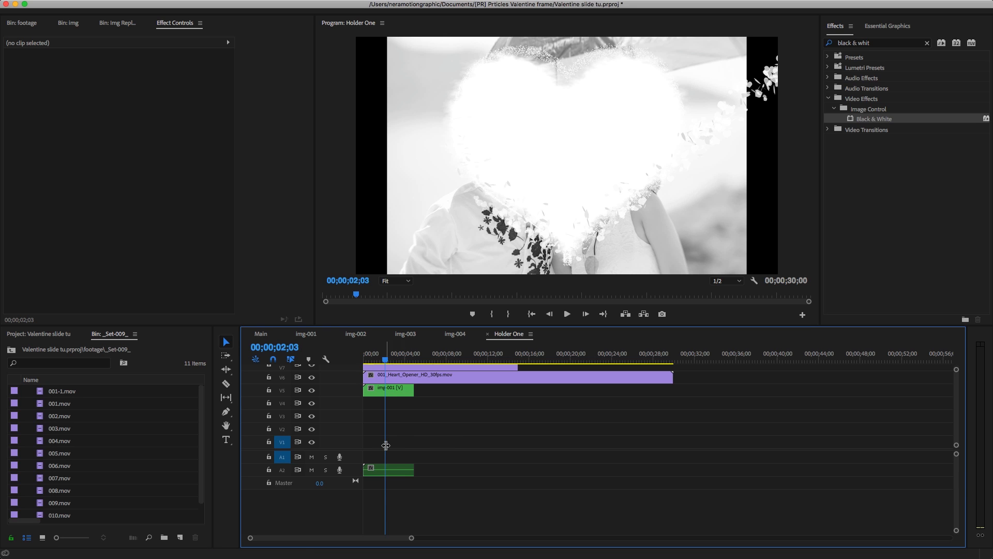
drag(352, 449, 353, 482)
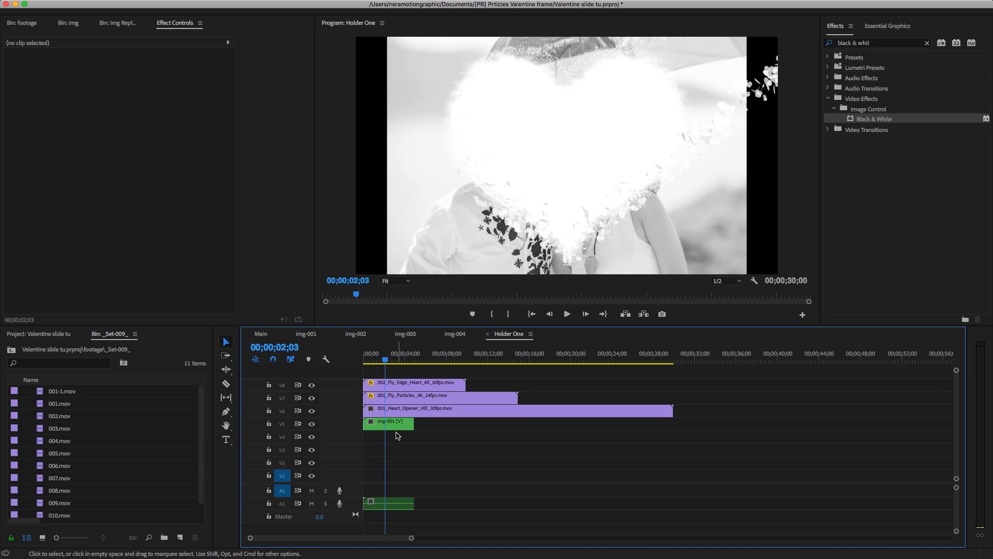
drag(402, 373, 393, 473)
click(517, 433)
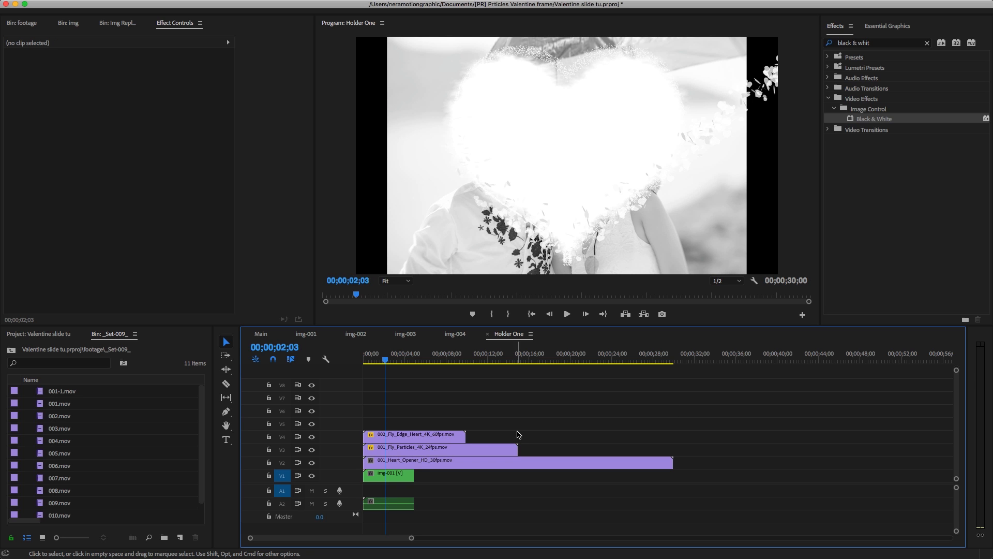
Apply the Track Matte Key effect to img-001 in Holder One with Video 2 as the matte
click(394, 476)
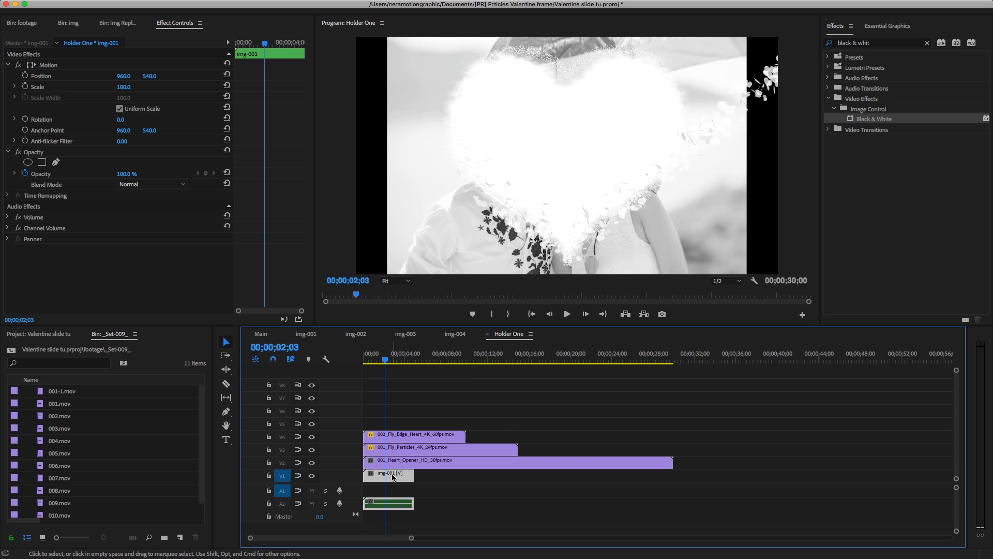
click(927, 43)
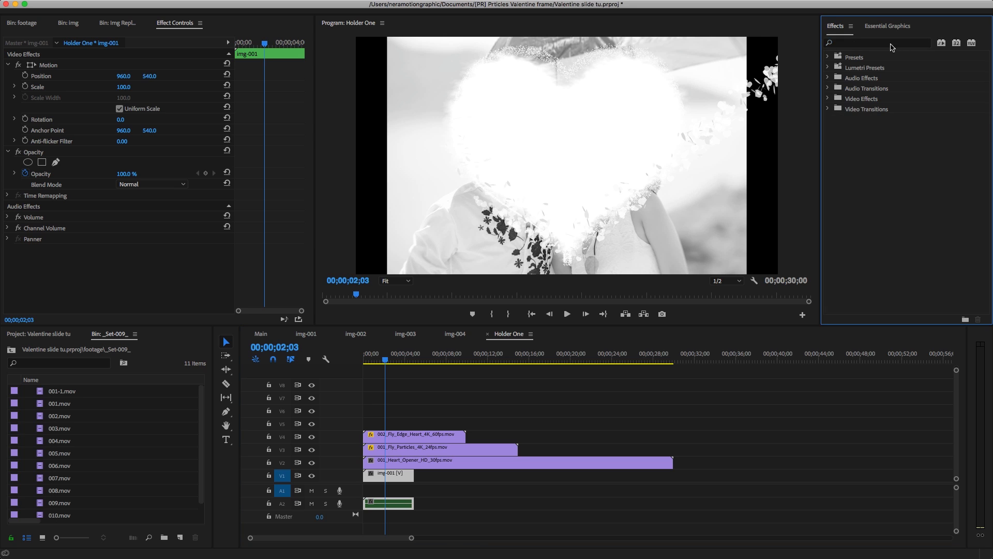
text(track)
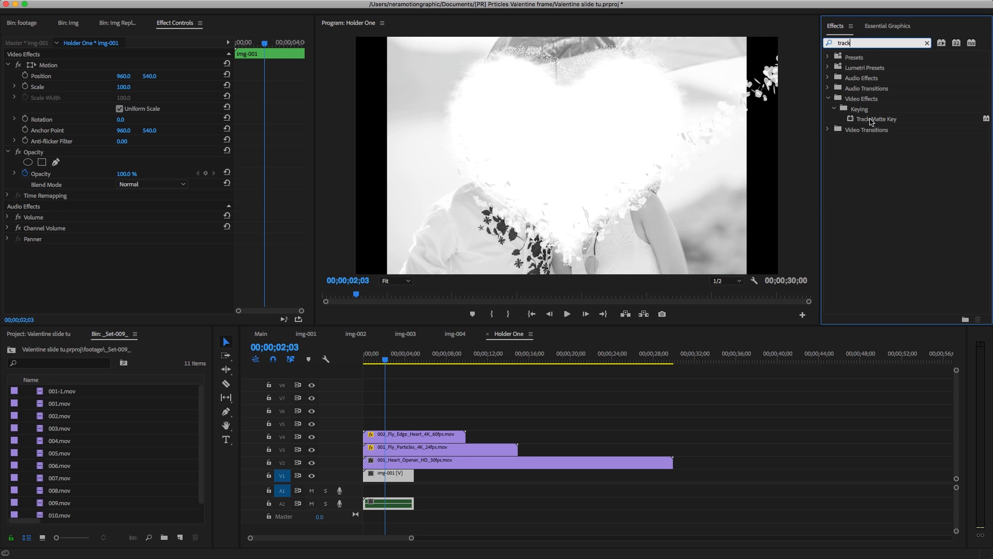
double_click(871, 121)
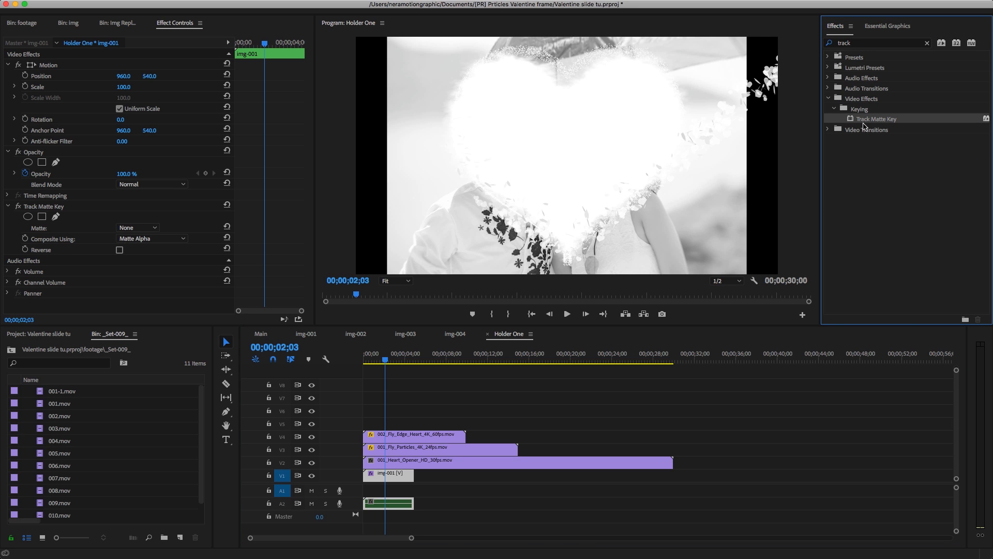
click(137, 229)
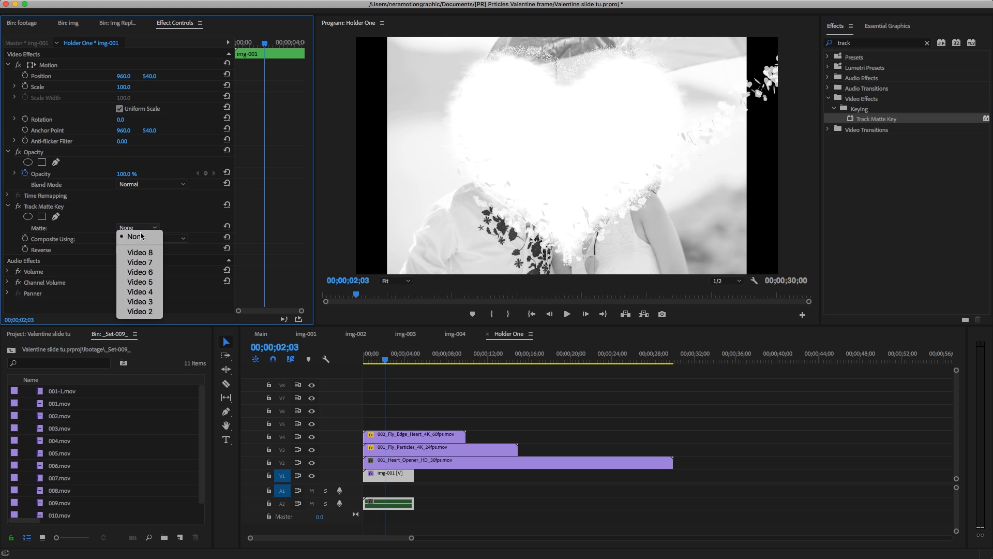
click(138, 312)
mouse_move(388, 369)
mouse_down()
mouse_move(370, 366)
mouse_move(383, 366)
mouse_up()
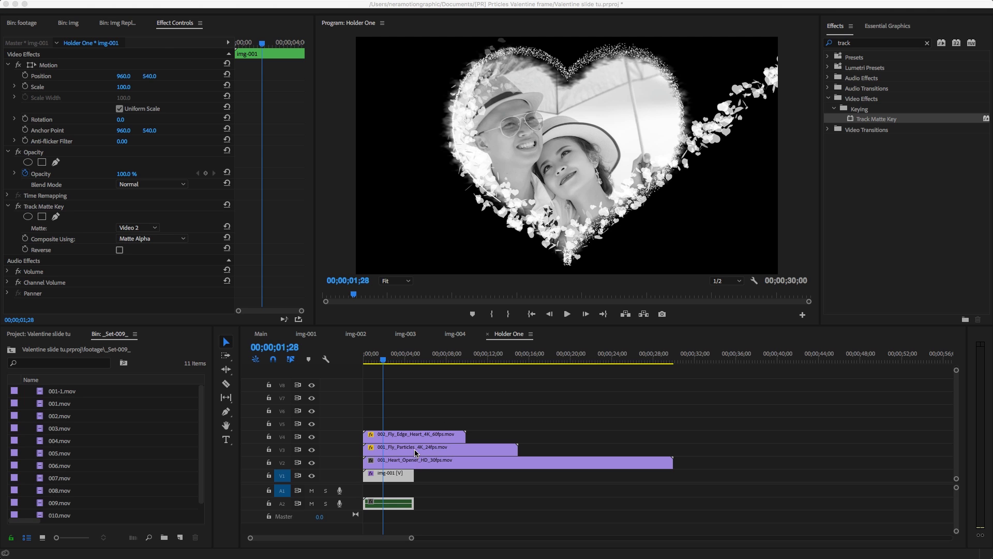
Apply the Tint effect to 001_Fly_Particles_4K_24fps.mov and map white to colour 8E0057
click(415, 453)
click(415, 453)
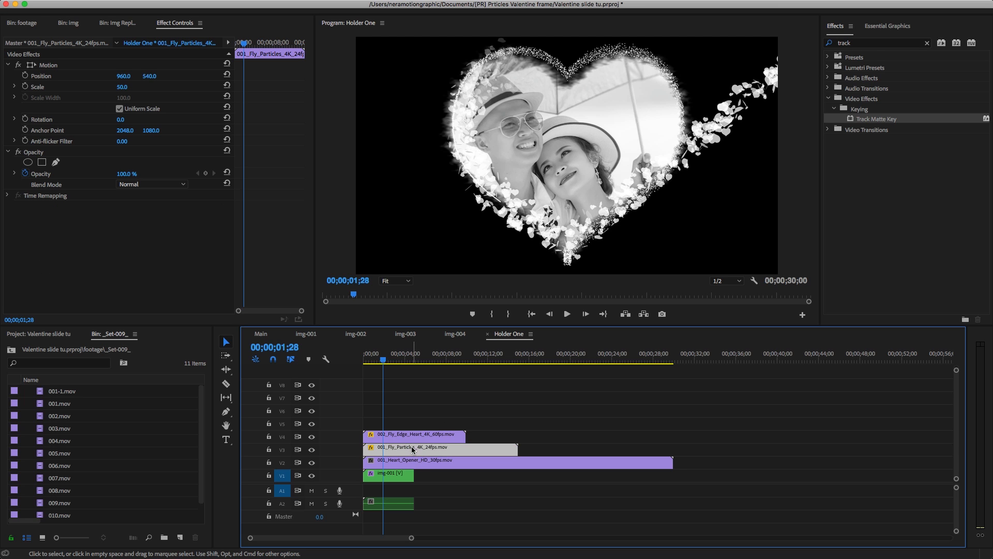
click(924, 44)
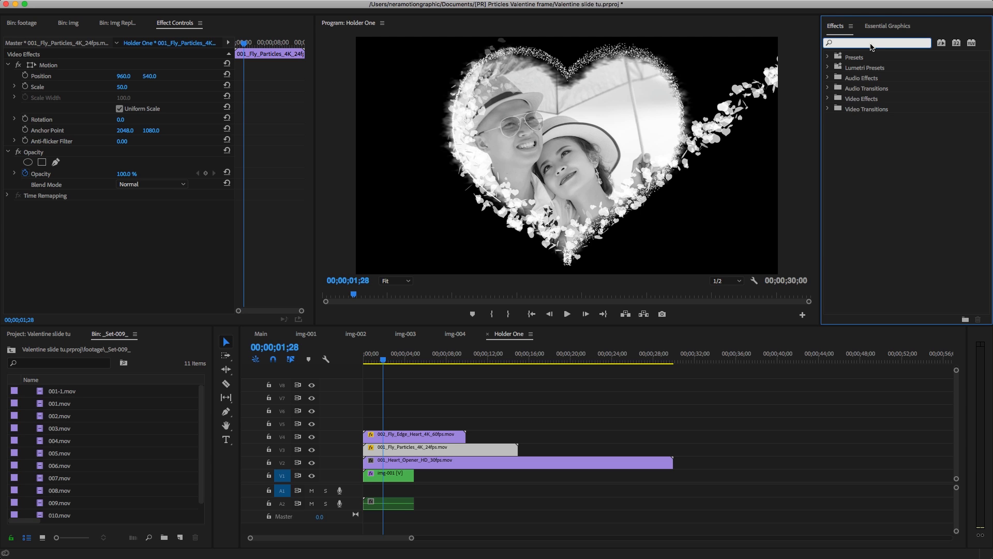
text(tint)
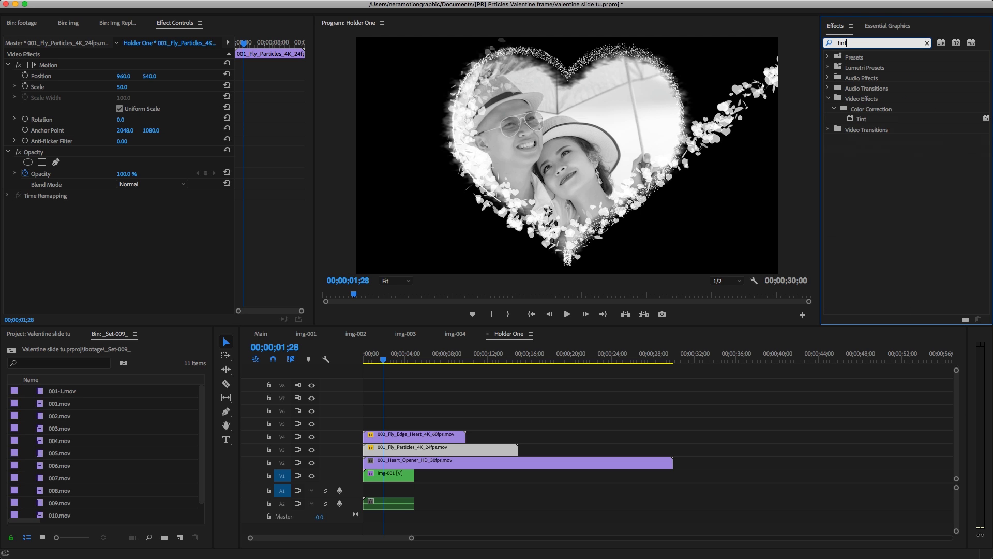
double_click(852, 120)
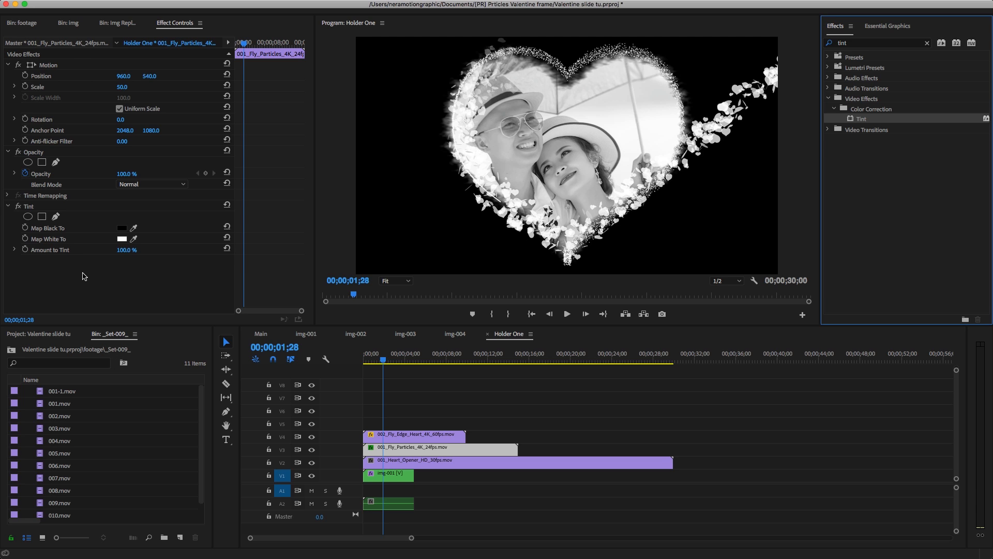
click(122, 239)
click(569, 263)
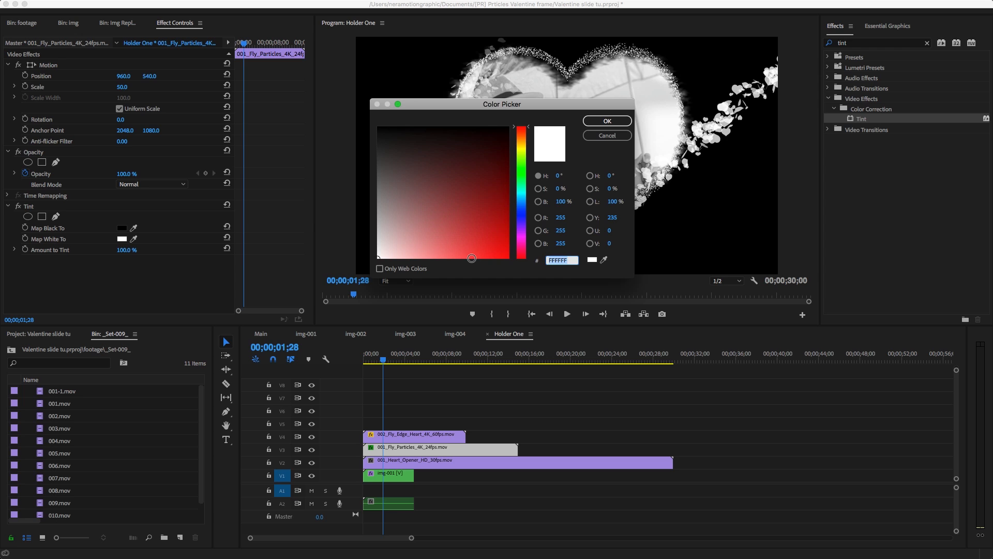
text(8E0057)
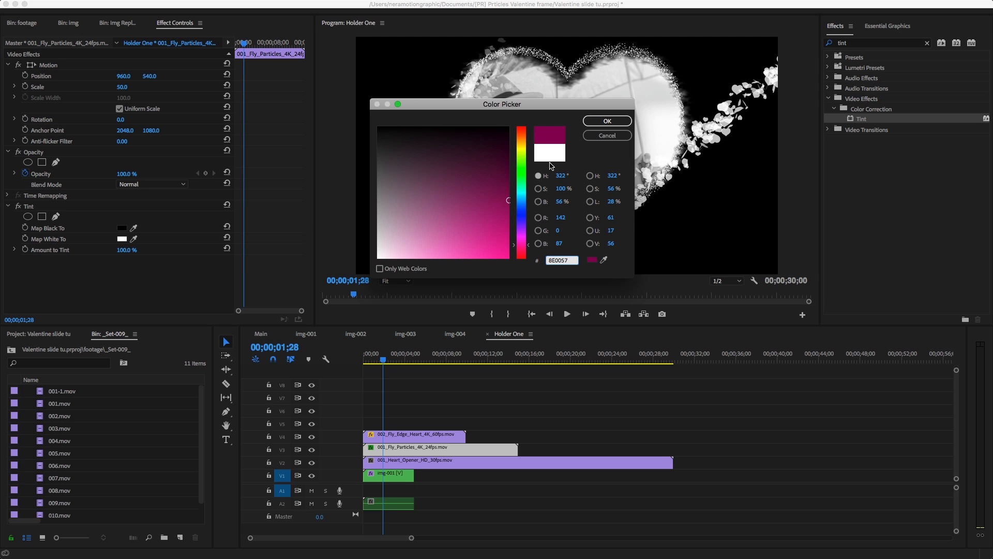
click(606, 121)
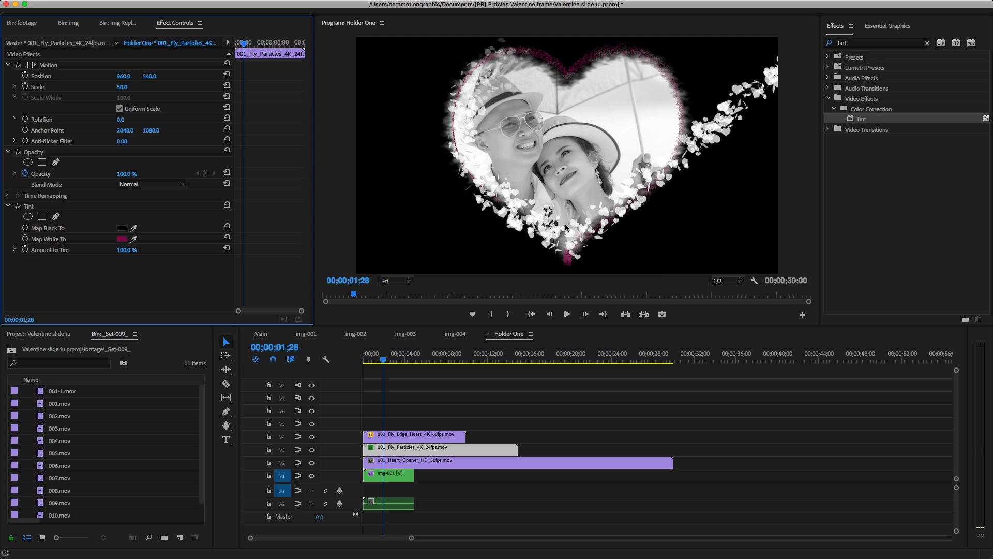
Copy the Tint effect from the fly particles clip onto 002_Fly_Edge_Heart_4K_60fps.mov and check the opening frames
click(27, 206)
right_click(31, 207)
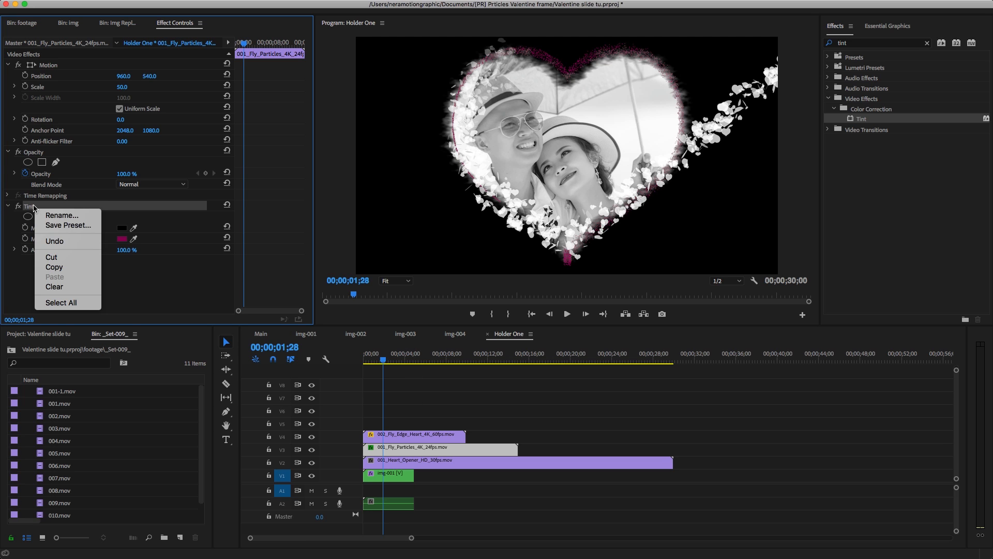
click(52, 268)
click(406, 438)
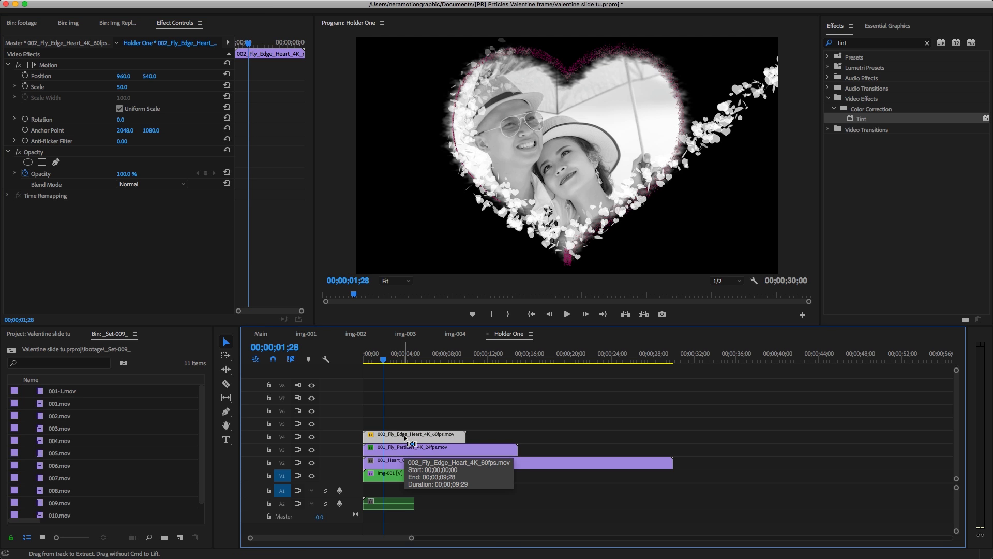
key(super+v)
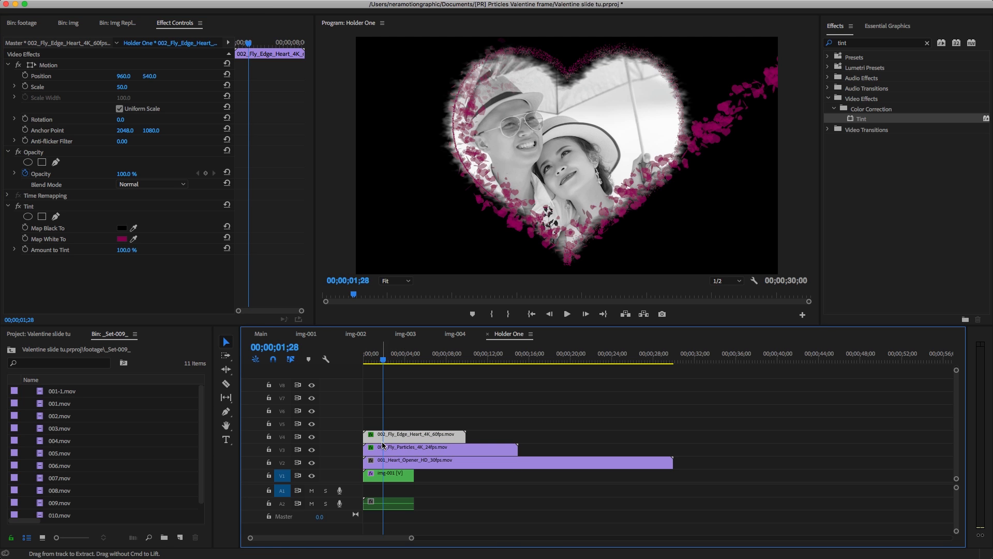
drag(405, 363, 369, 372)
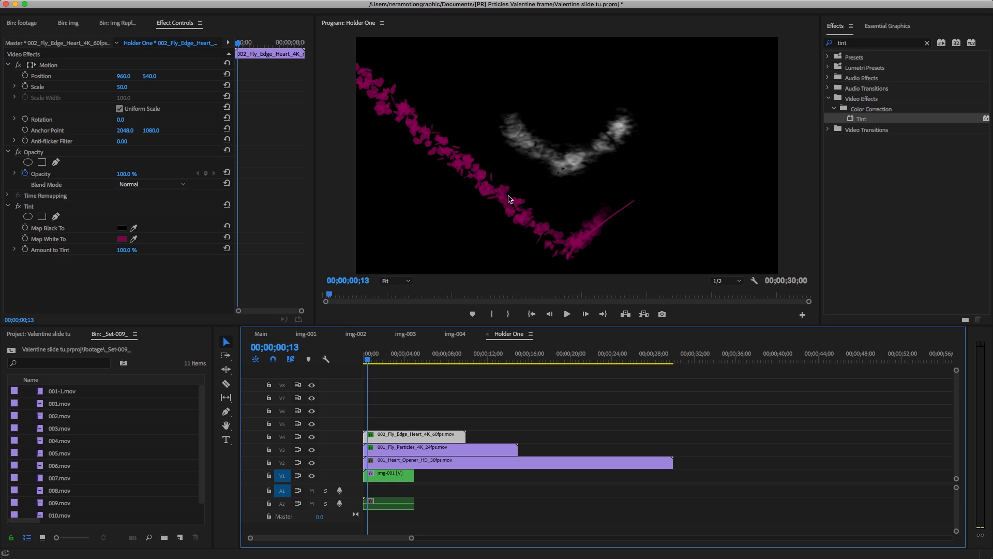
click(390, 452)
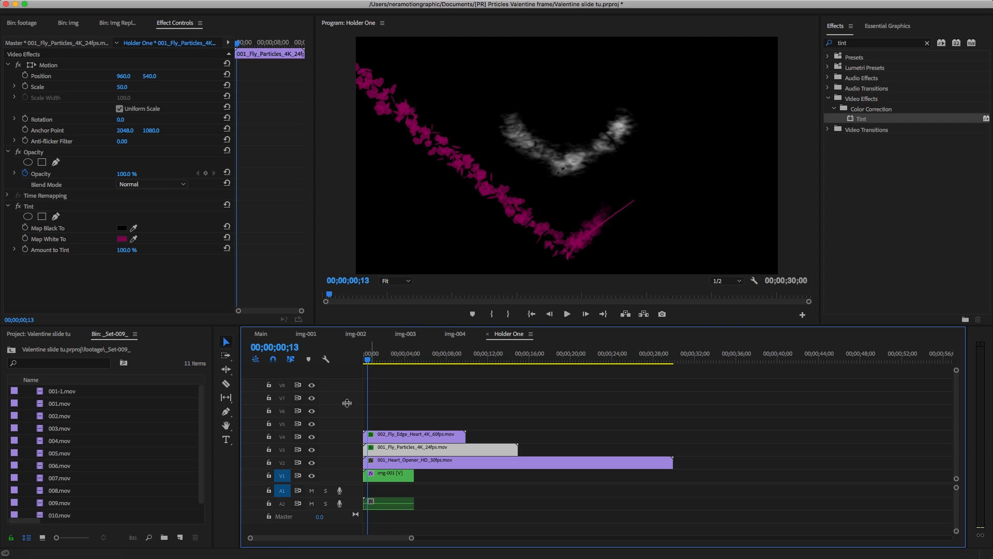
Shift the 001_Fly_Particles_4K_24fps.mov clip to start at 00;00;00;10 and preview the opening frames
click(278, 346)
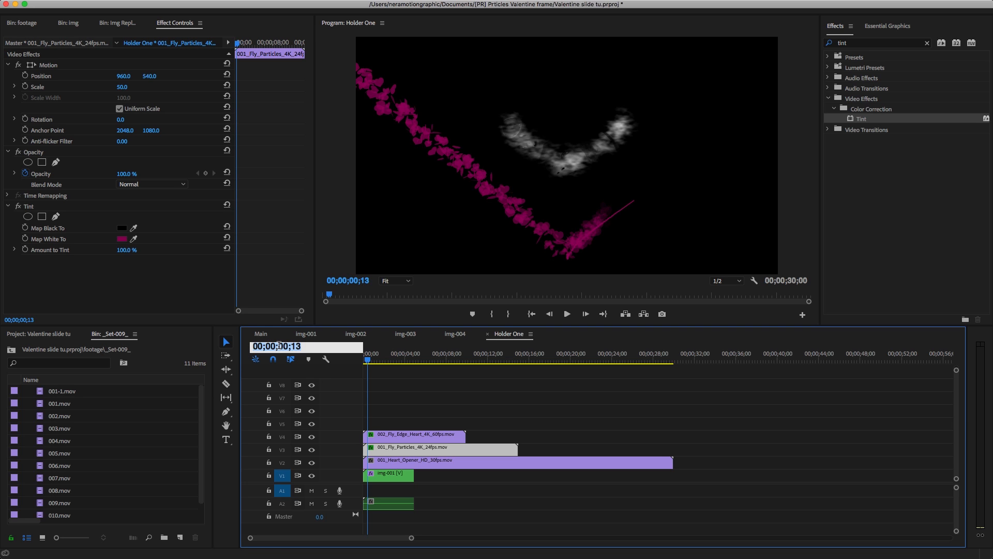
text(10)
key(Return)
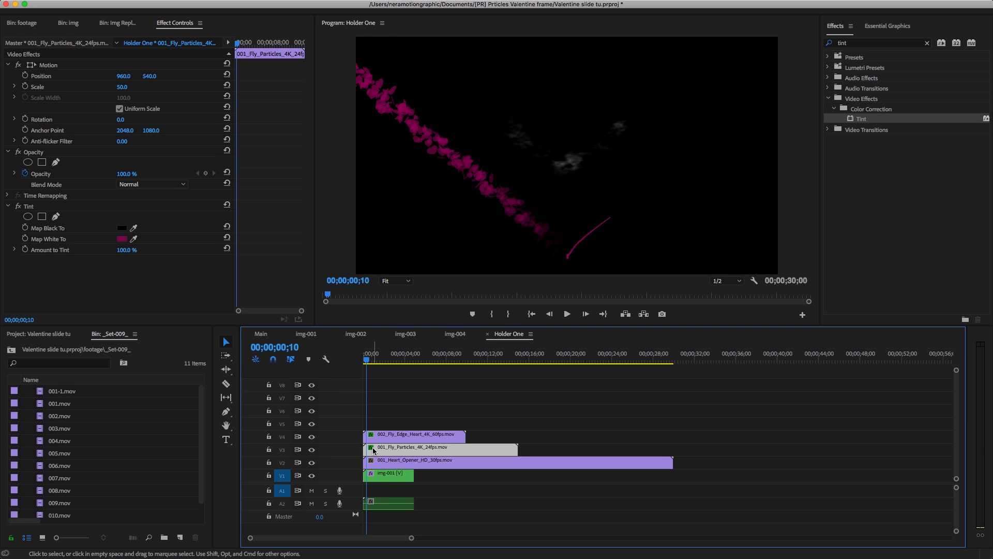
drag(373, 451, 376, 450)
click(365, 362)
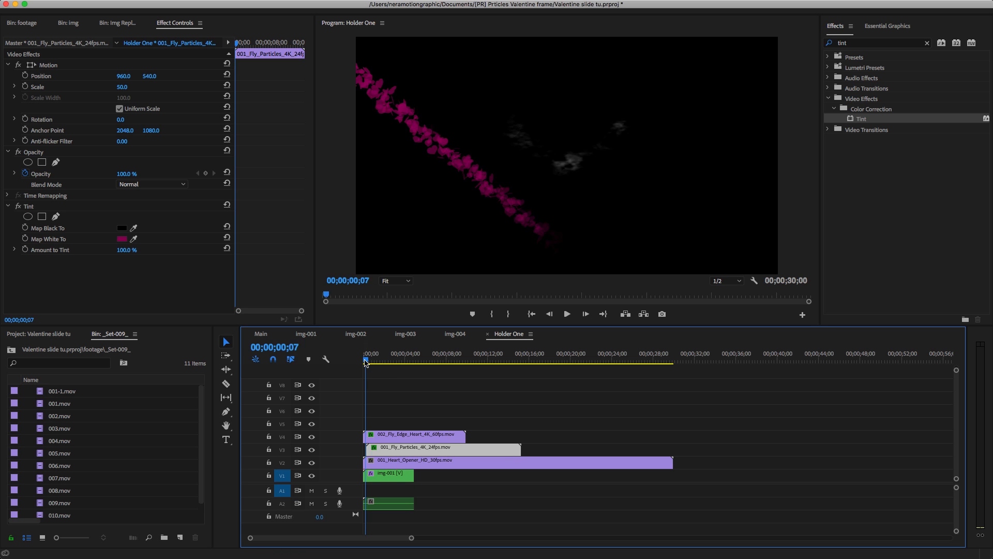
mouse_move(366, 362)
mouse_down()
mouse_move(403, 369)
mouse_move(381, 370)
mouse_up()
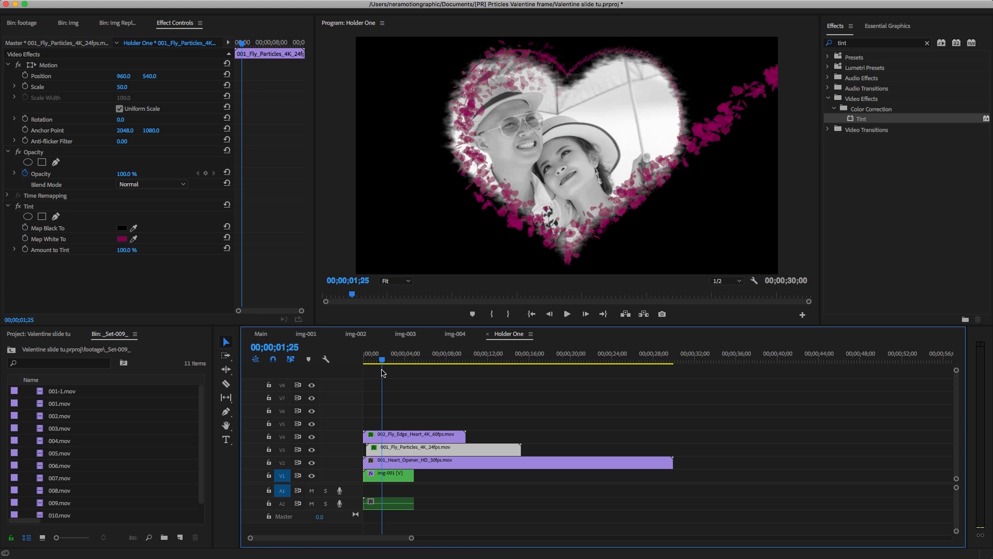
Add the [AE] Text Random Fade Up template on track V5 of Holder One, starting at the sequence's beginning
click(892, 27)
click(885, 47)
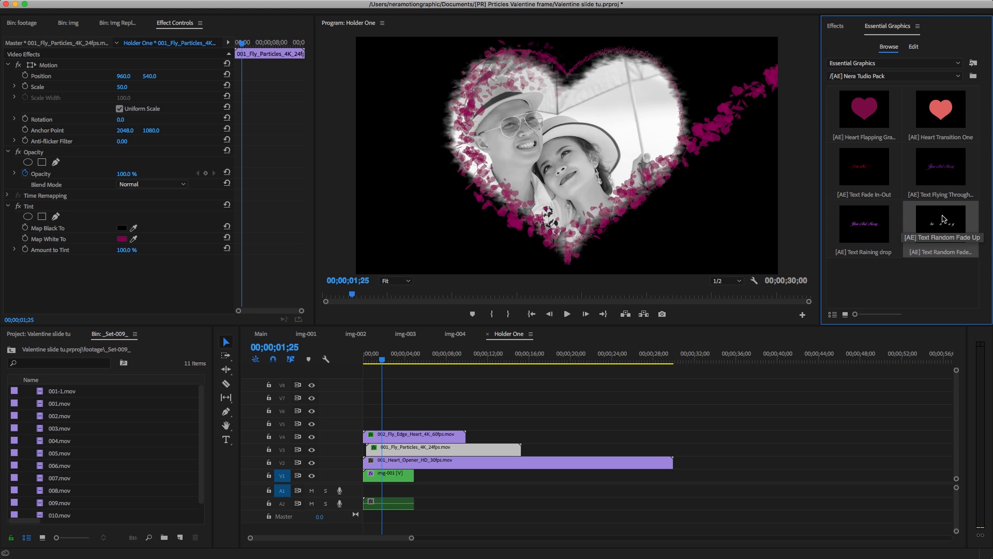
drag(944, 227, 357, 428)
click(400, 424)
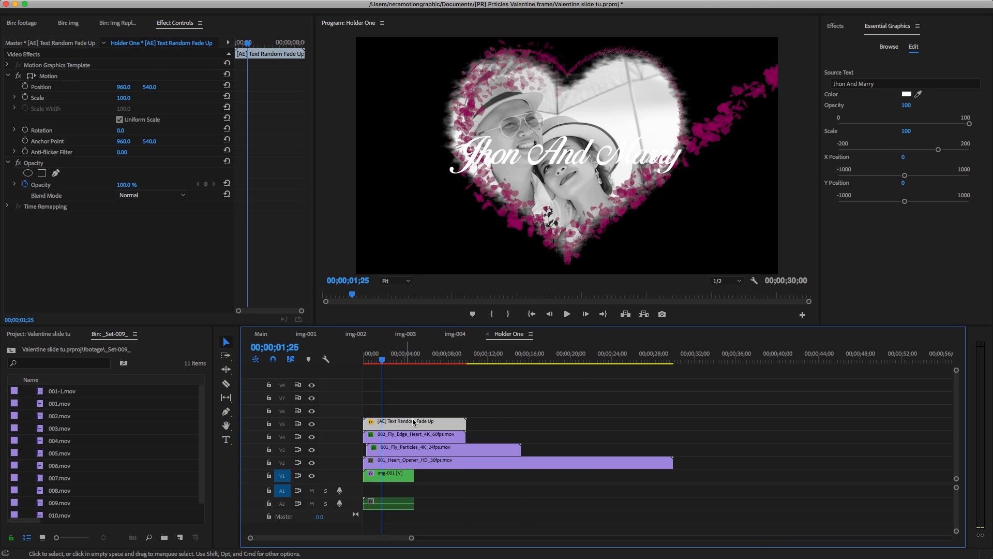
Examine the title over the heart photo frame by frame, stopping at 00;00;01;16
mouse_move(382, 362)
mouse_down()
mouse_move(365, 362)
mouse_move(385, 367)
mouse_up()
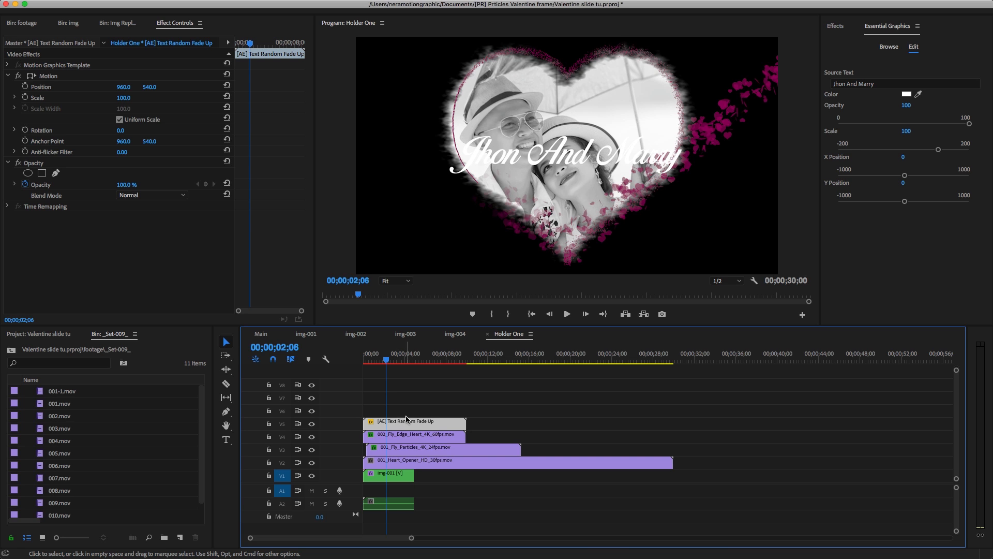
key(Left)
key(Left)
key(Left)
key(Left)
key(Left)
key(Left)
key(Left)
key(Left)
key(Left)
key(Left)
key(Left)
key(Left)
key(Left)
key(Left)
key(Left)
key(Left)
key(Left)
key(Left)
key(Left)
key(Left)
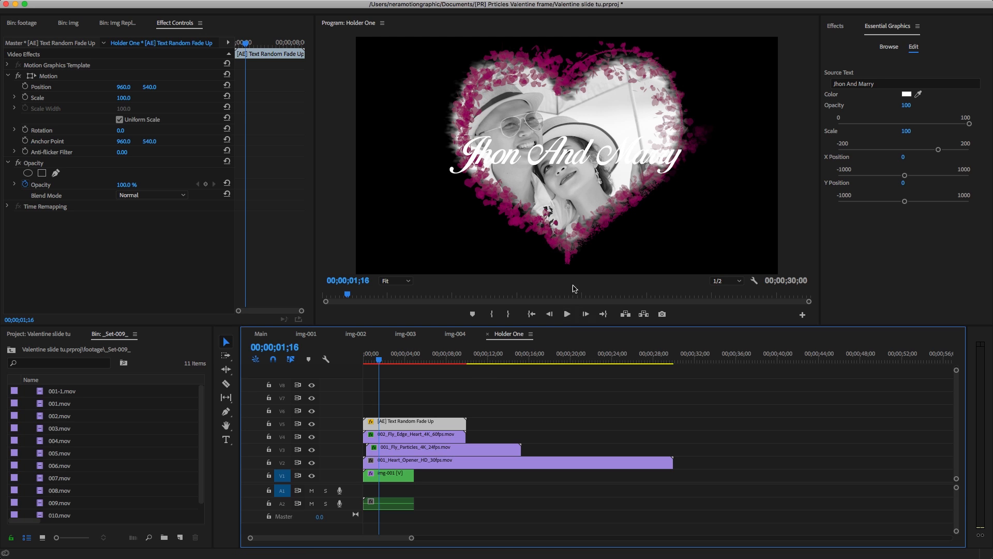
Set the title's text colour to 8E0057
click(906, 95)
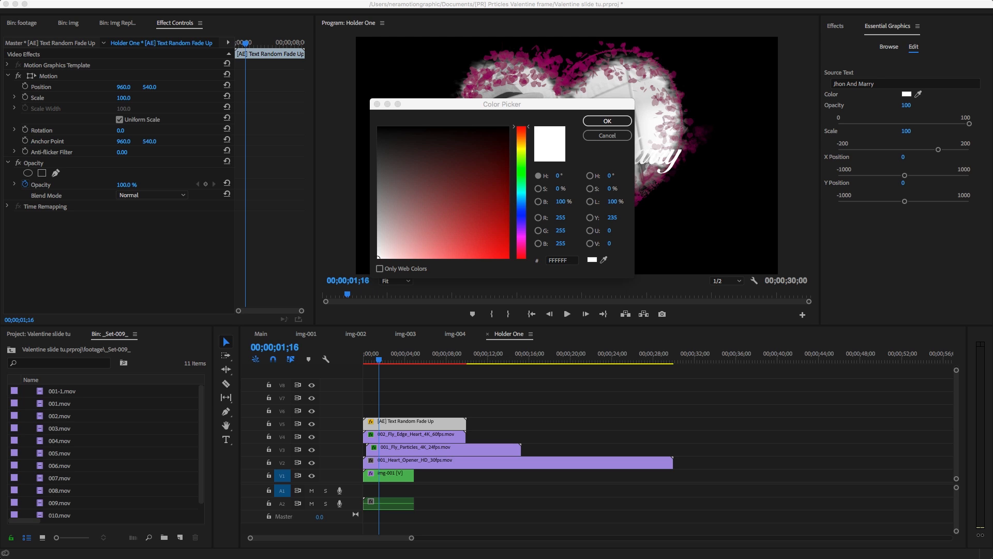
click(568, 260)
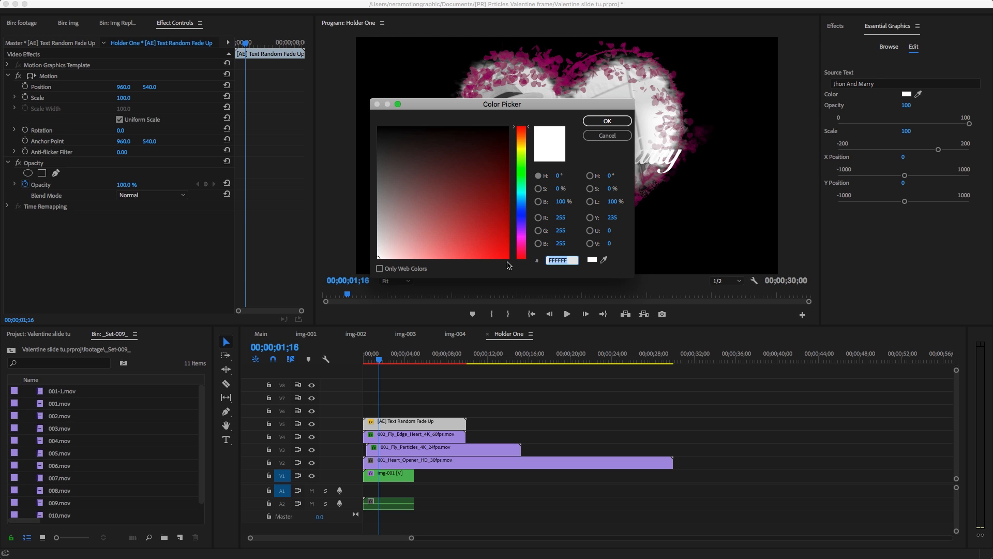
key(super+v)
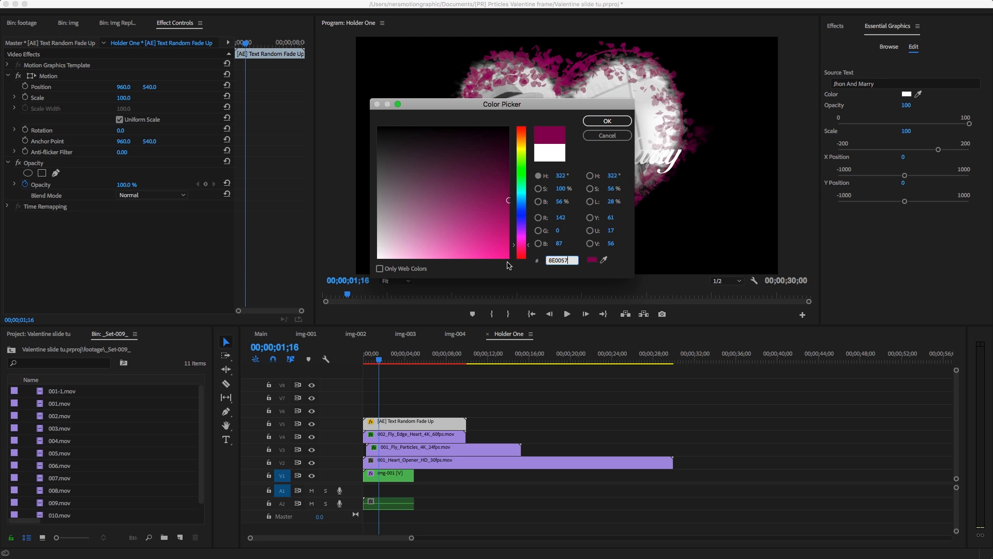
click(600, 121)
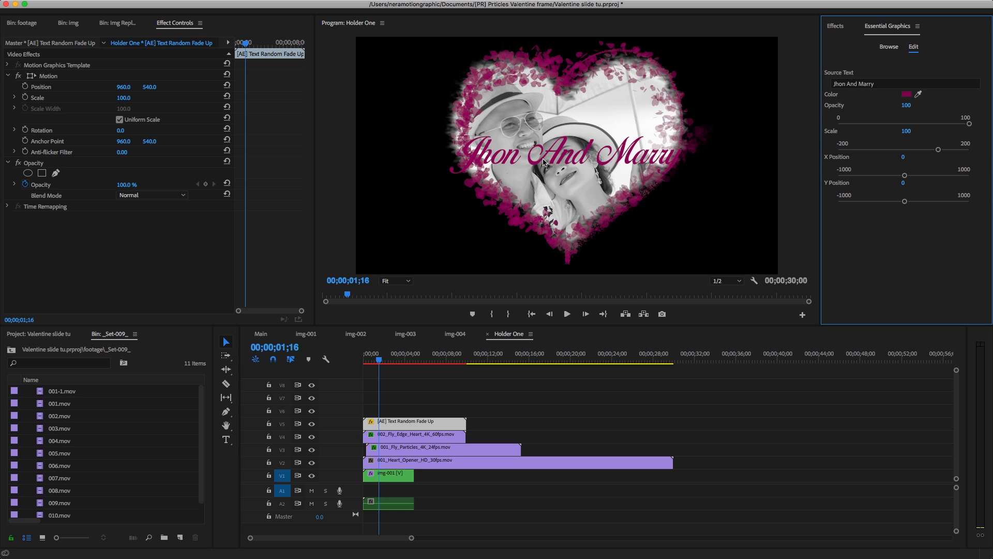
Scale the title clip to 63 and place it beside the heart's lower tip at about 1452, 947
click(36, 80)
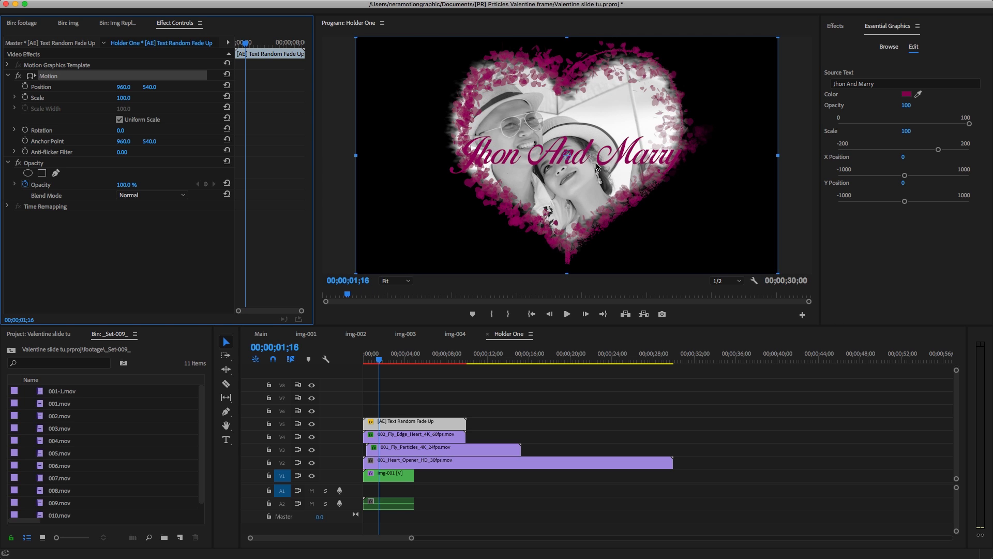
drag(597, 165, 626, 215)
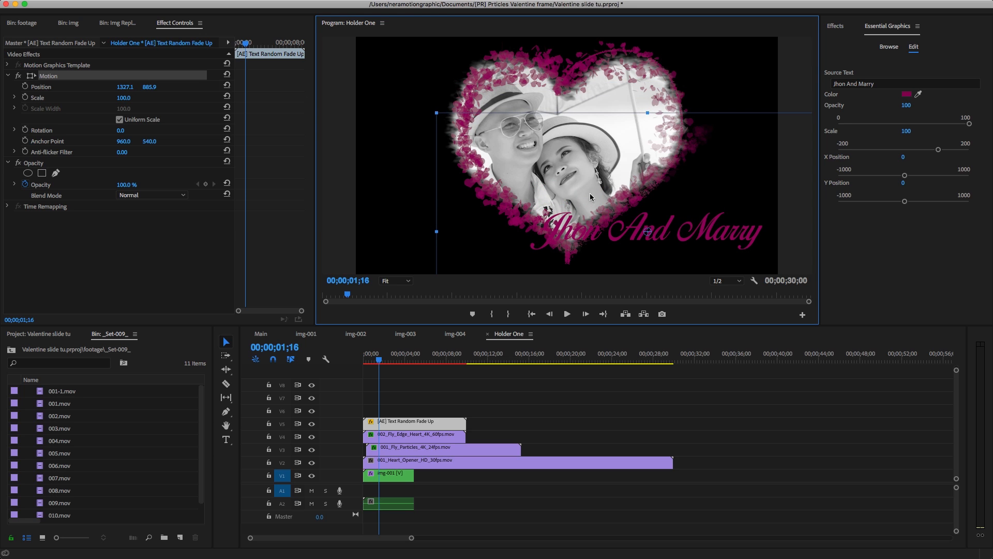
drag(123, 97, 103, 98)
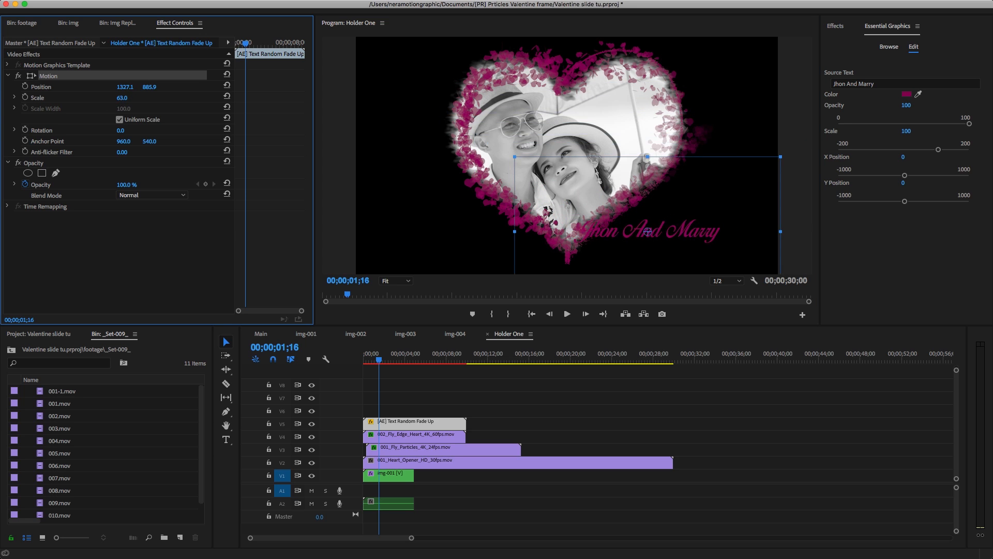
drag(612, 252, 640, 265)
click(888, 83)
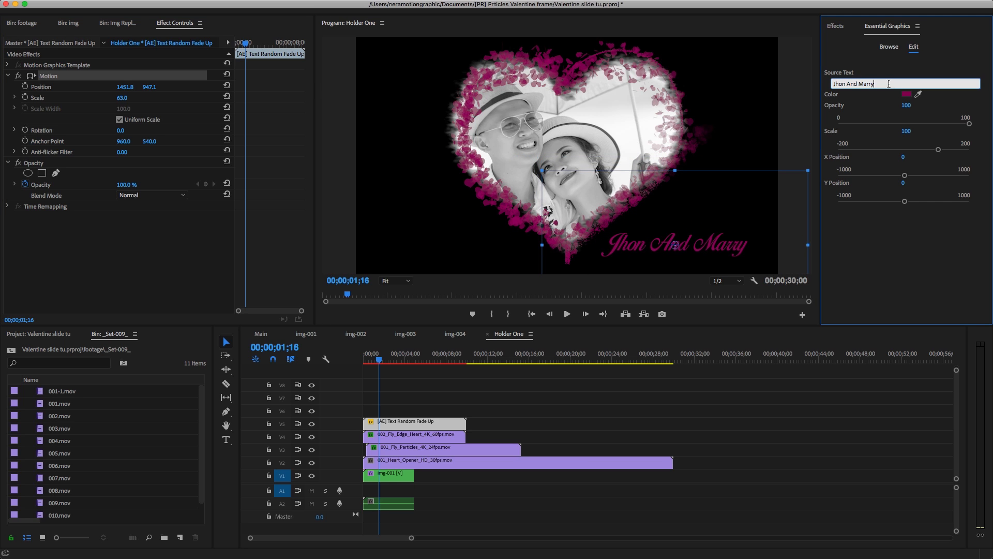
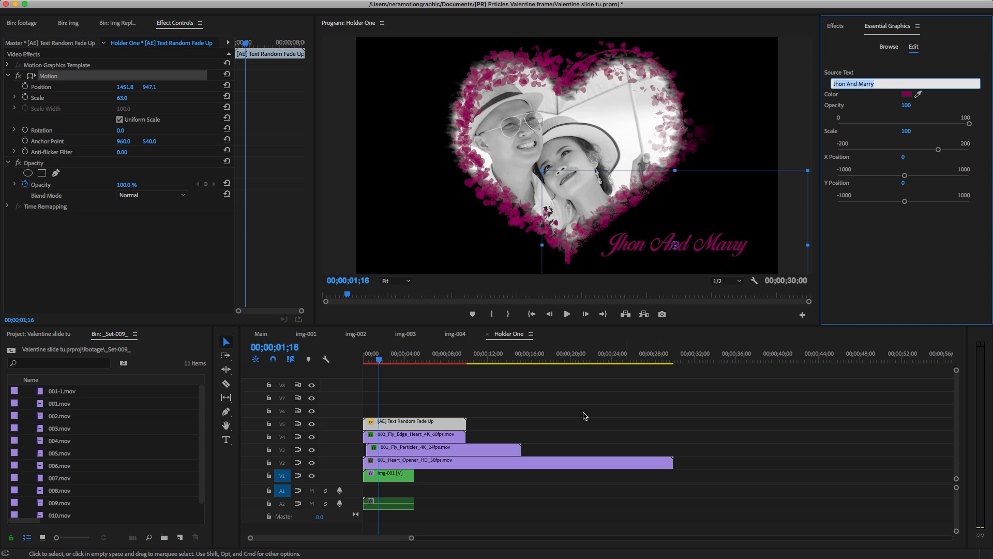
click(440, 425)
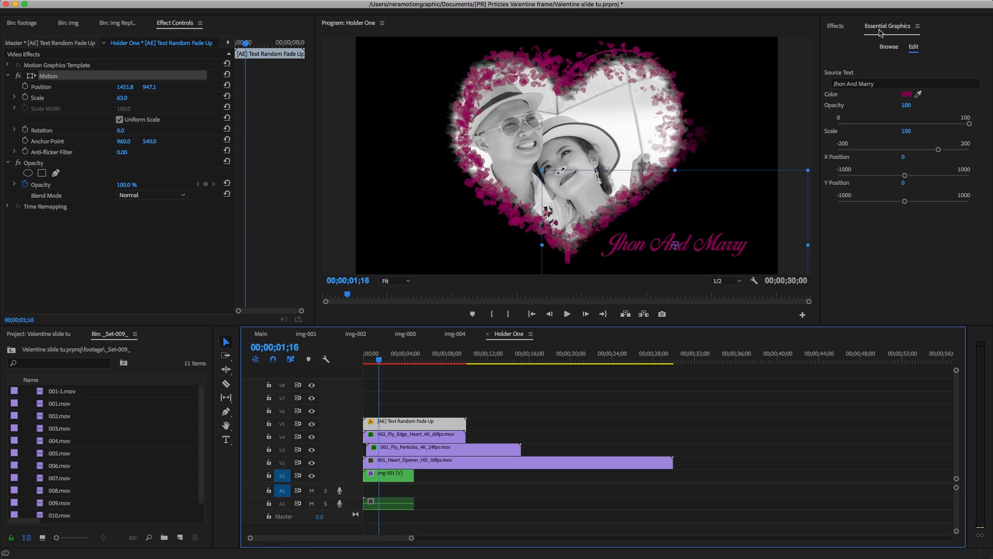
Add the [AE] Heart Flapping Gradient template on track V6 above the title clip, starting at the sequence's beginning
click(888, 46)
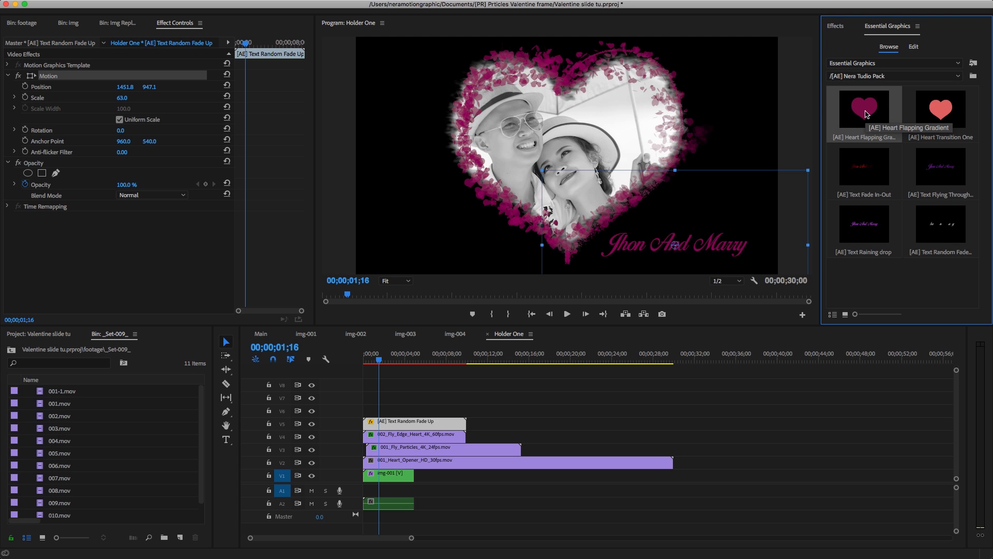
drag(871, 108, 352, 413)
click(397, 413)
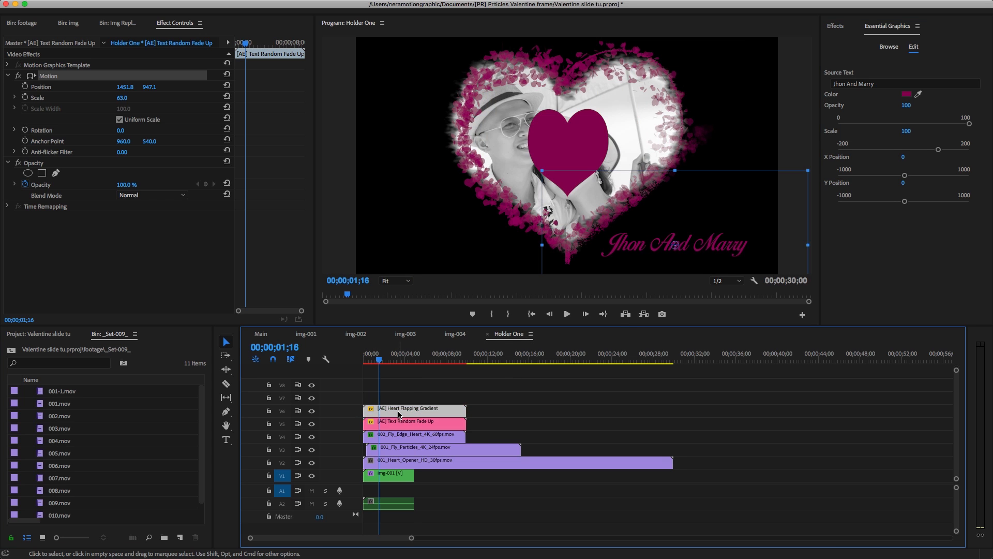
Scale the flapping heart to 20, place it just above the title at about 1442, 860, and preview the motion
click(49, 78)
drag(538, 145, 644, 182)
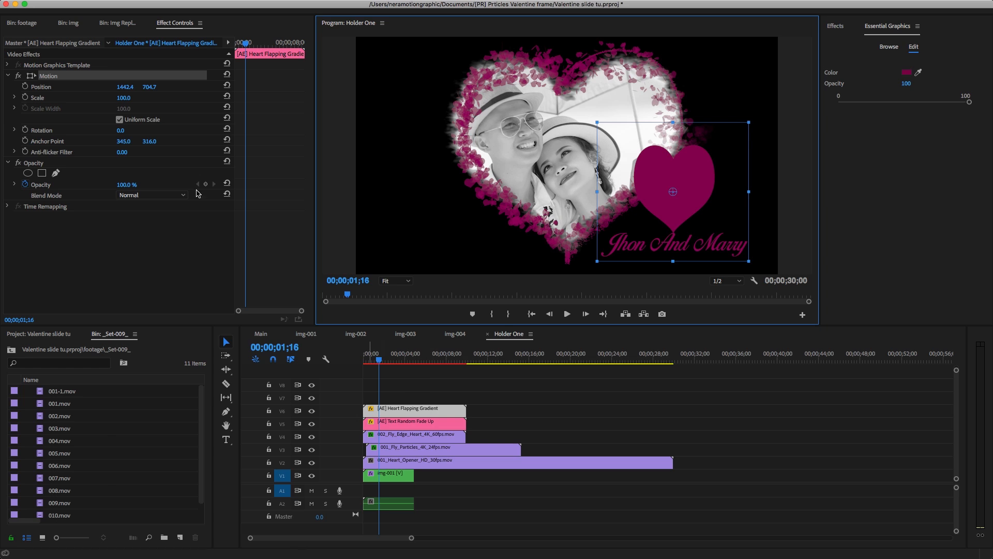
drag(129, 102, 87, 102)
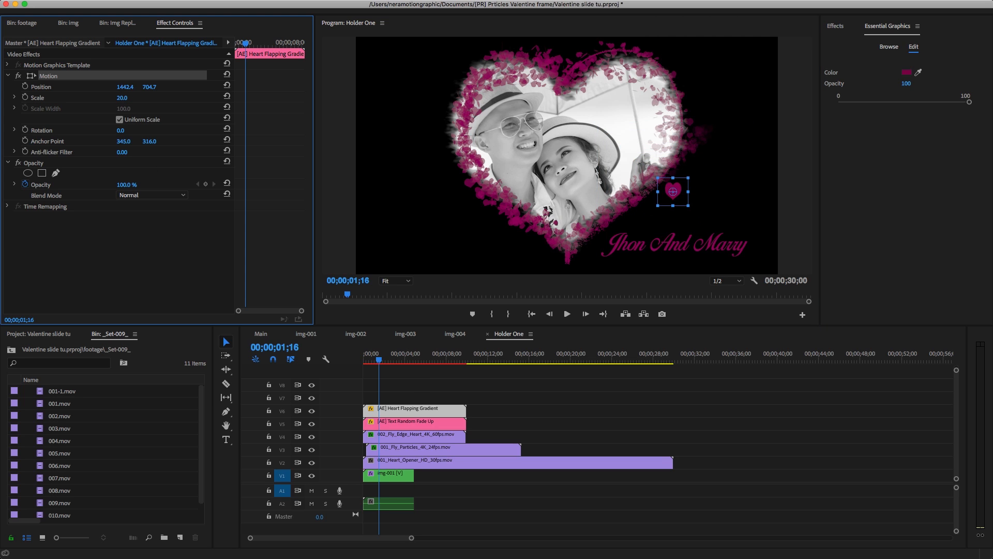
drag(680, 201, 681, 235)
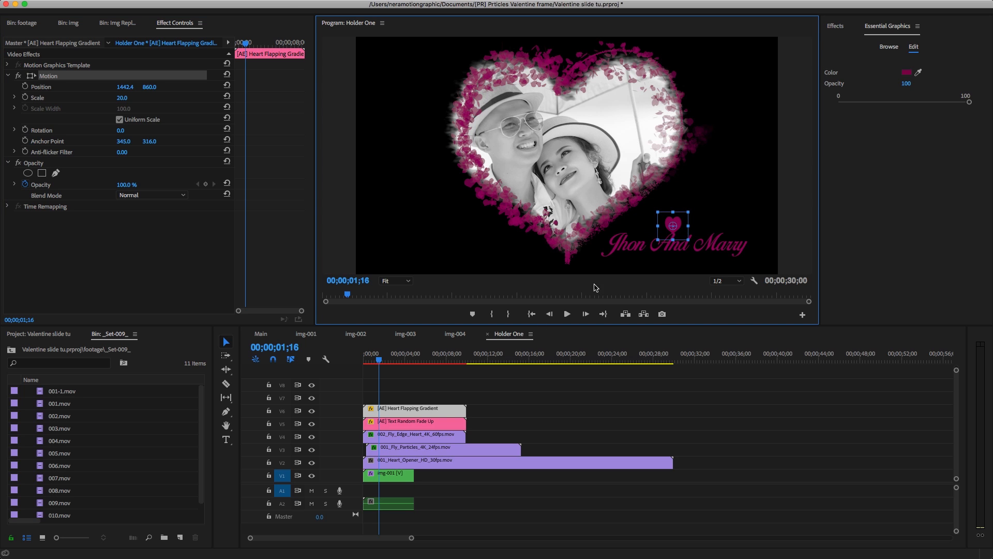
drag(381, 361, 404, 371)
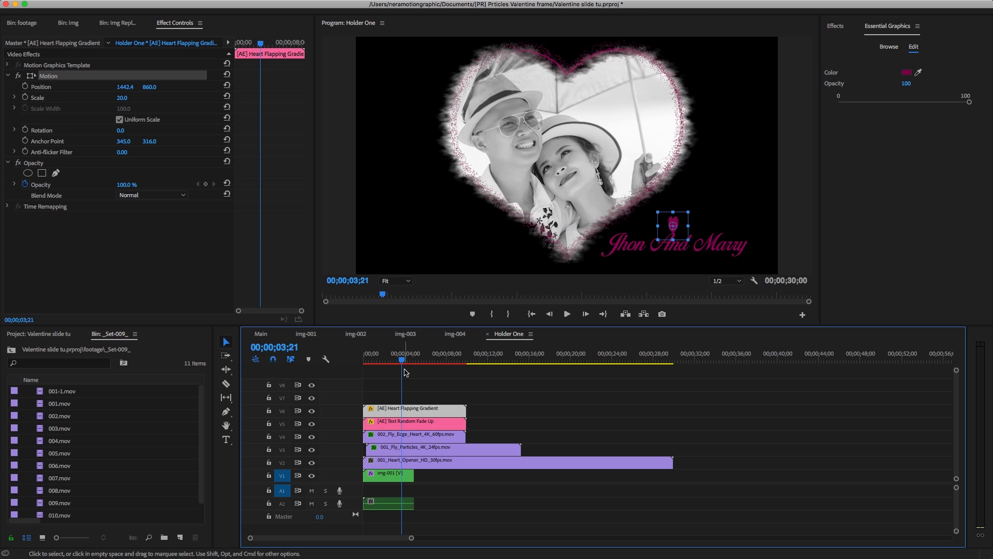
Close the img and Holder One sequences to return to Main and preview the opening of the composite
click(288, 336)
click(288, 336)
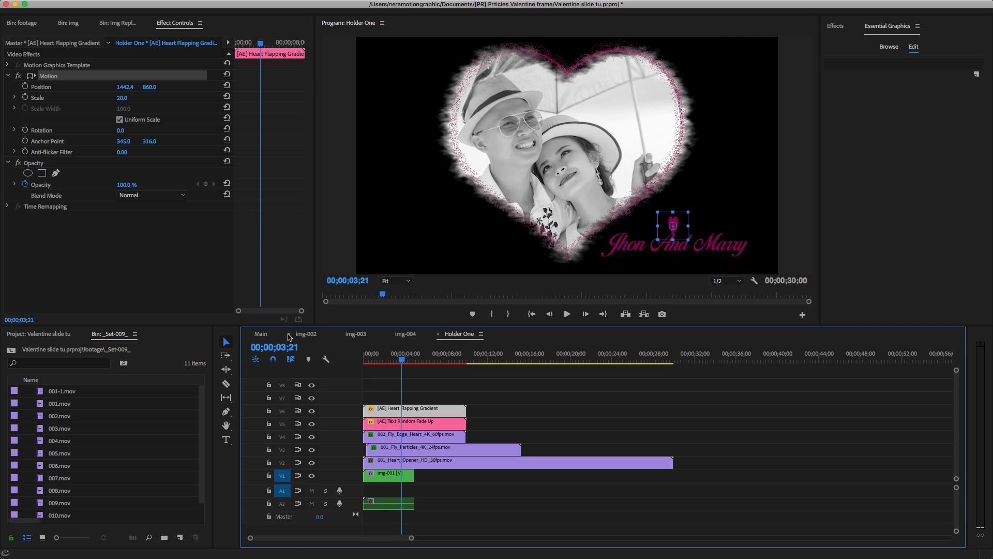
click(288, 336)
click(288, 336)
click(288, 337)
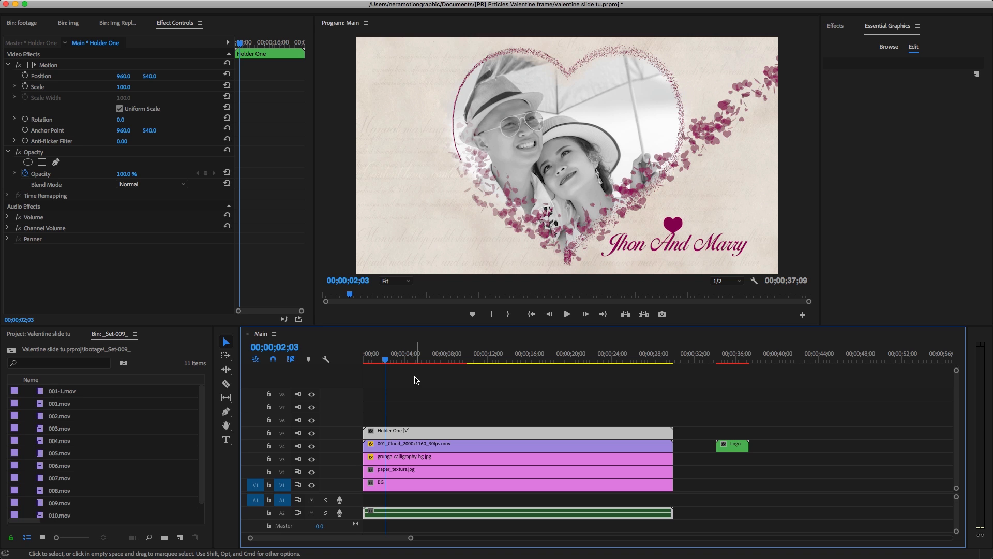
mouse_move(386, 364)
mouse_down()
mouse_move(374, 365)
mouse_move(397, 366)
mouse_move(387, 377)
mouse_move(370, 365)
mouse_up()
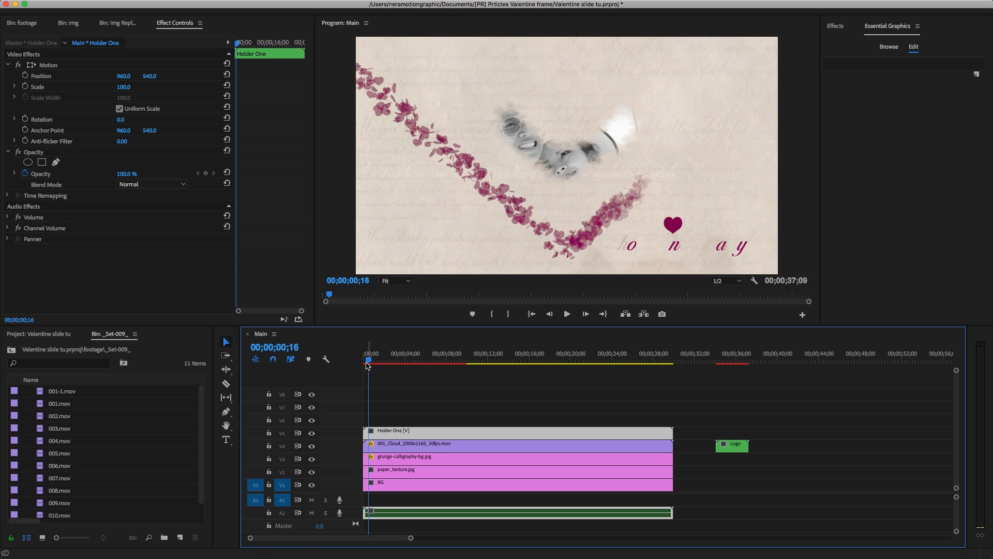
Split the Holder One clip at 00;00;05;00, delete the part after the cut, and check the remaining section
click(284, 347)
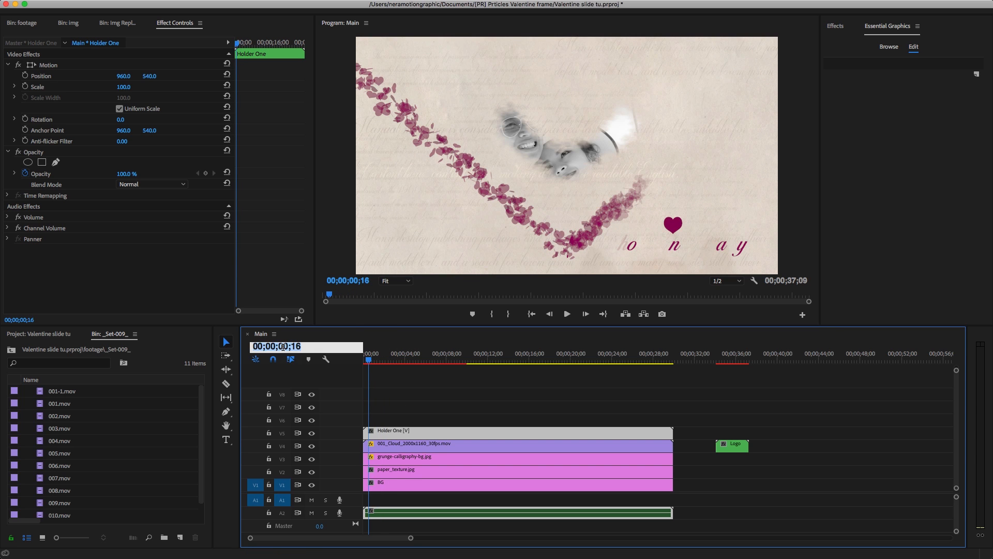
text(500)
key(Return)
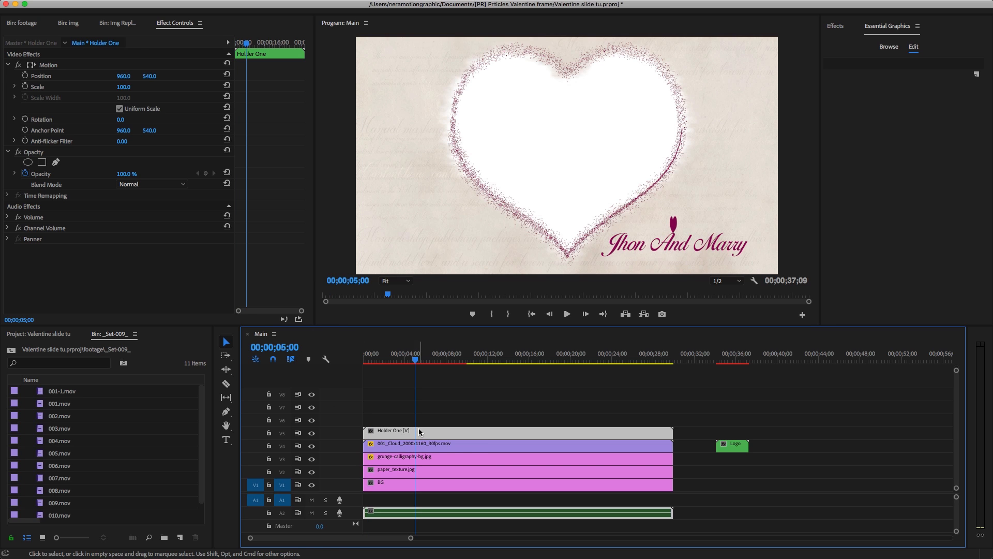
key(super+k)
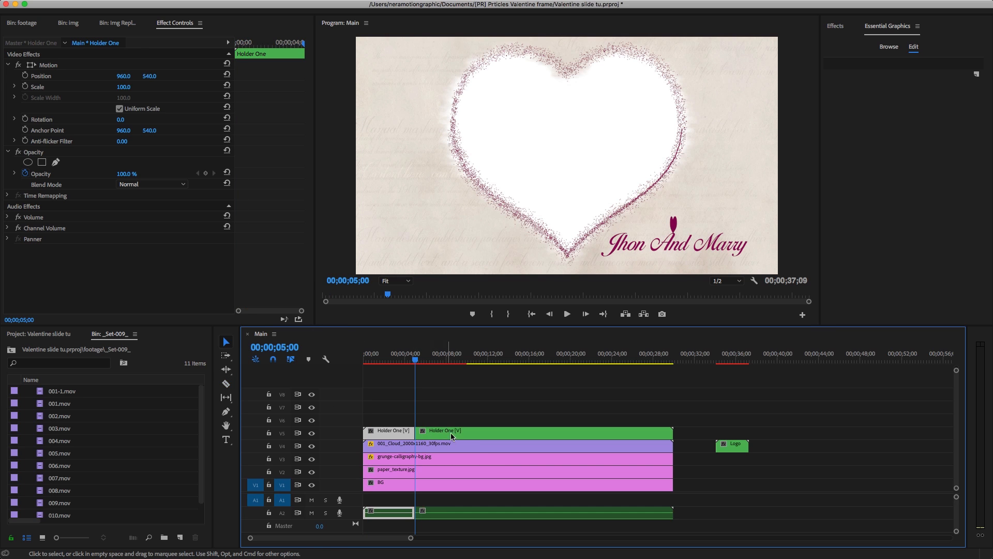
click(451, 436)
key(Delete)
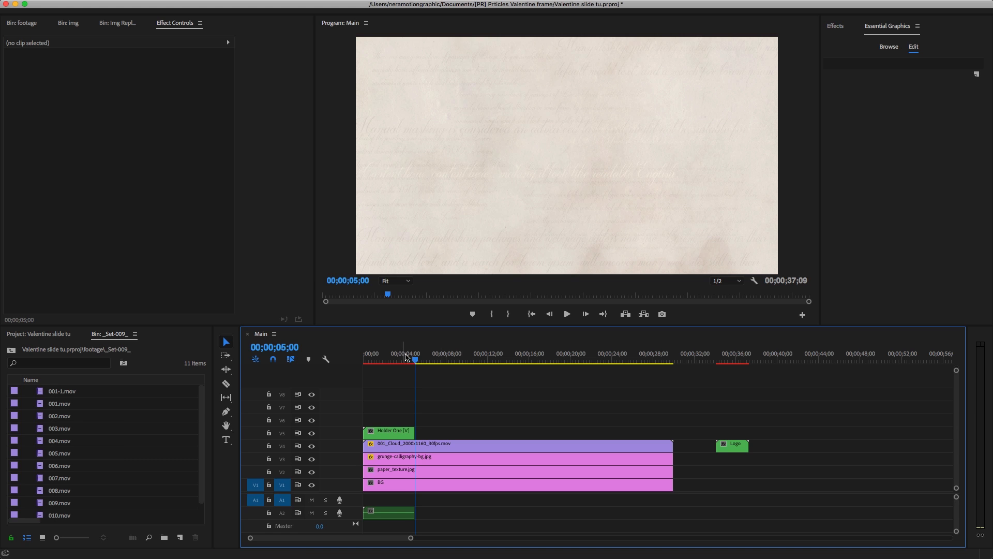
drag(405, 355, 392, 361)
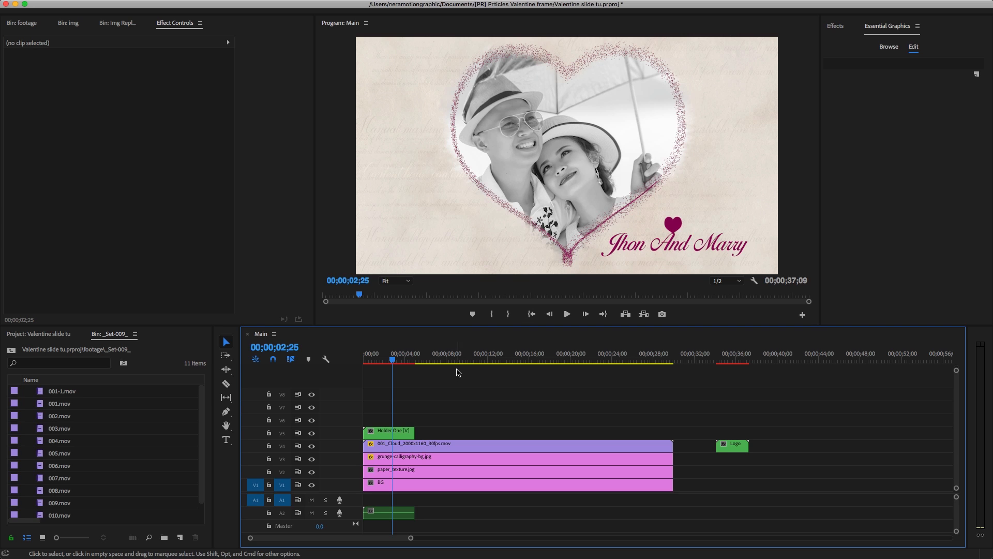
Set the Holder One clip's blend mode to Multiply and check how it blends with the paper background
click(384, 432)
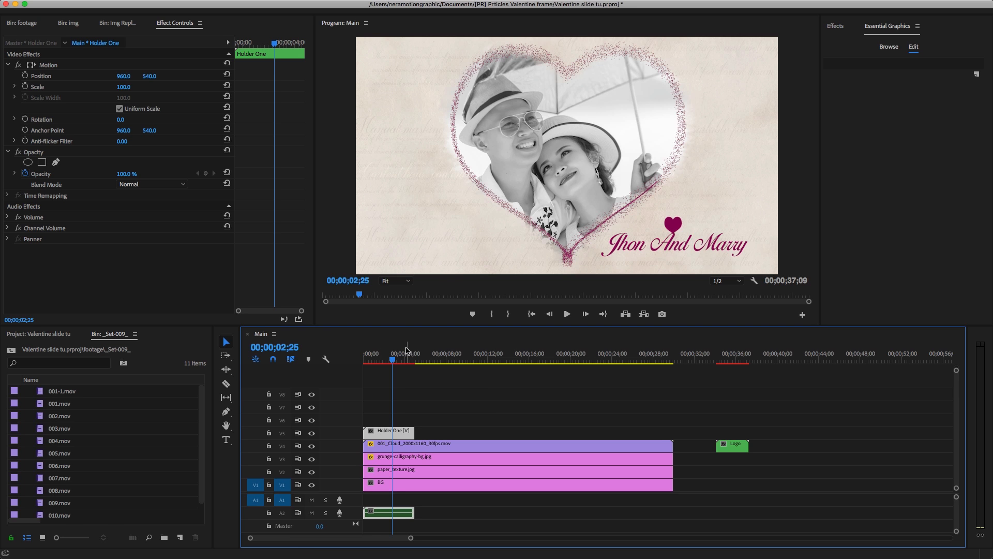
drag(393, 360, 390, 362)
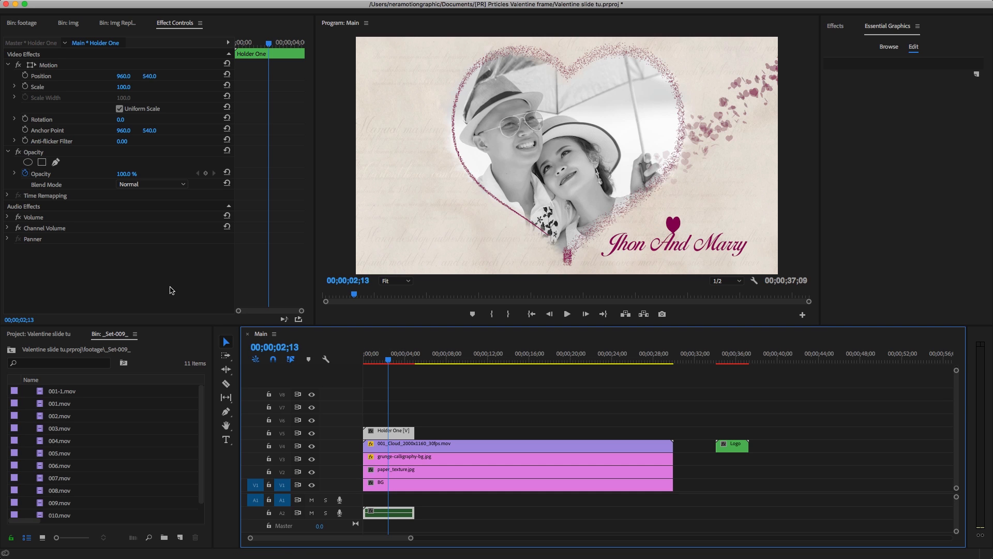
click(130, 184)
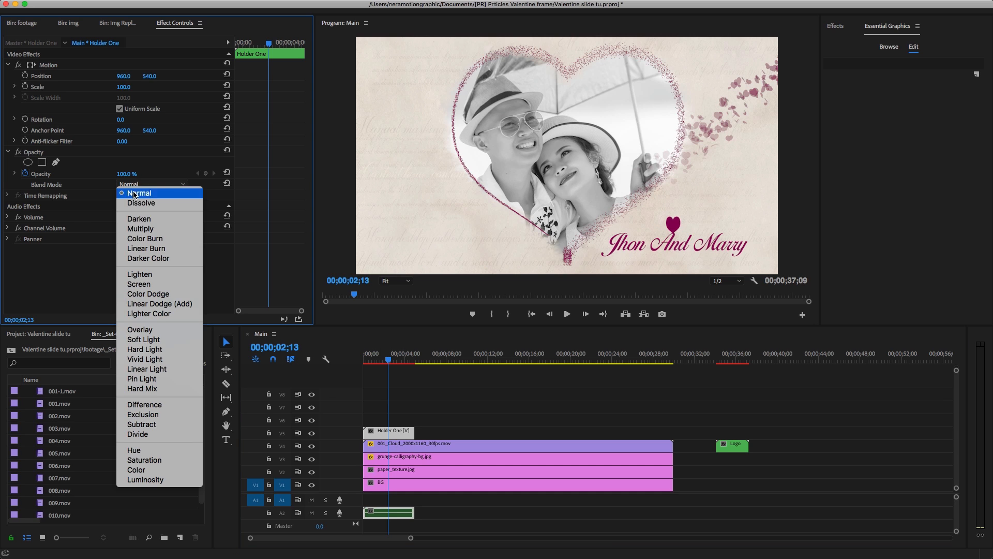
click(144, 229)
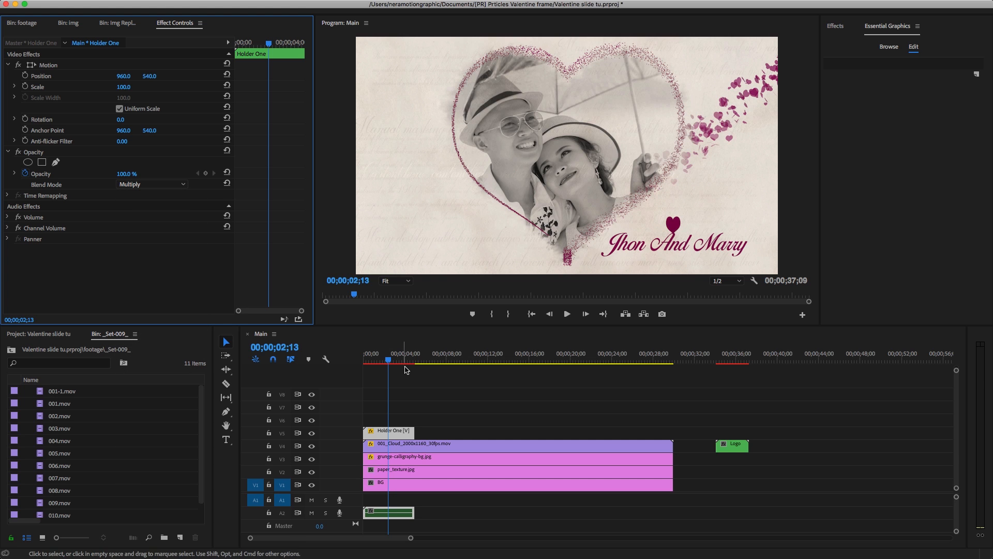
mouse_move(388, 361)
mouse_down()
mouse_move(376, 365)
mouse_move(393, 366)
mouse_up()
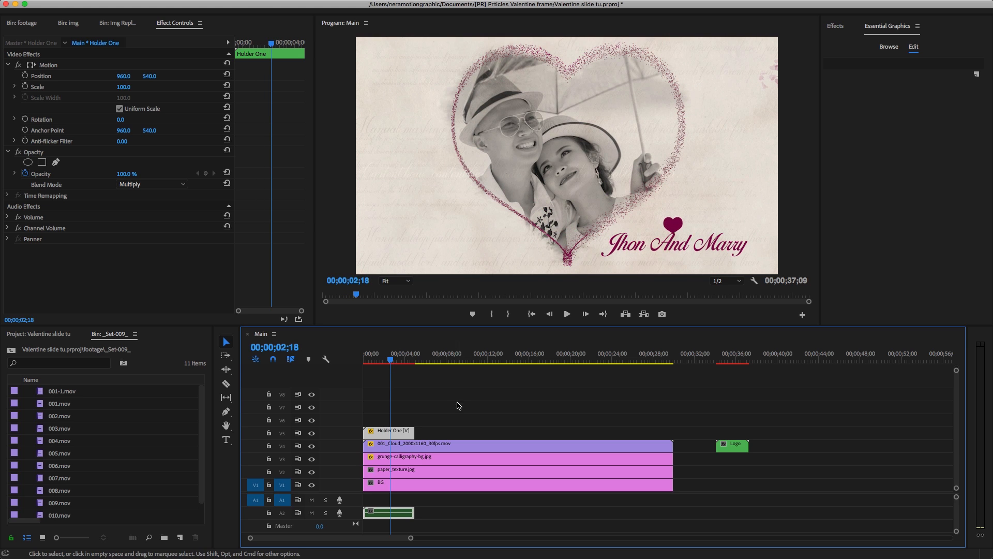
Duplicate the Holder One sequence in the project and rename the copy Holder Two
click(39, 334)
click(28, 416)
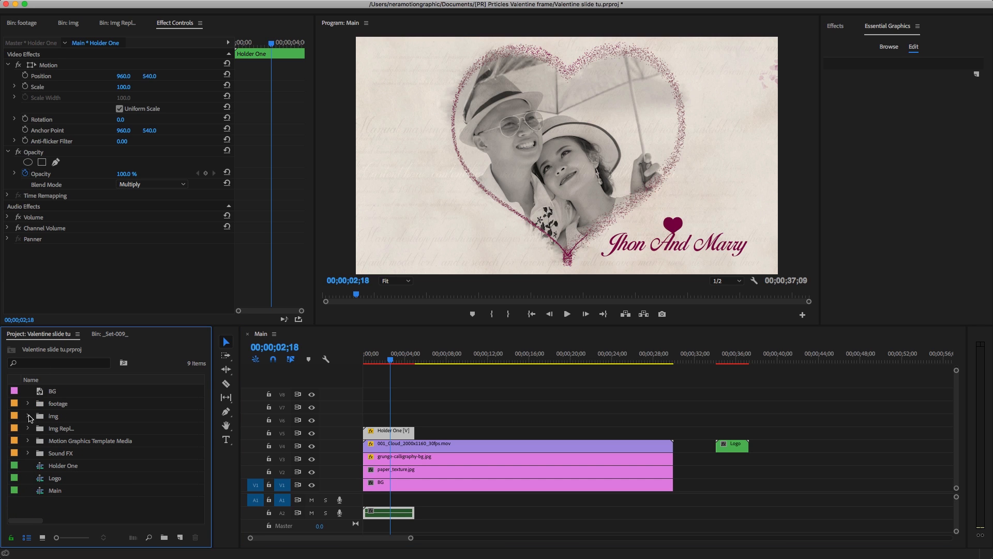
click(64, 467)
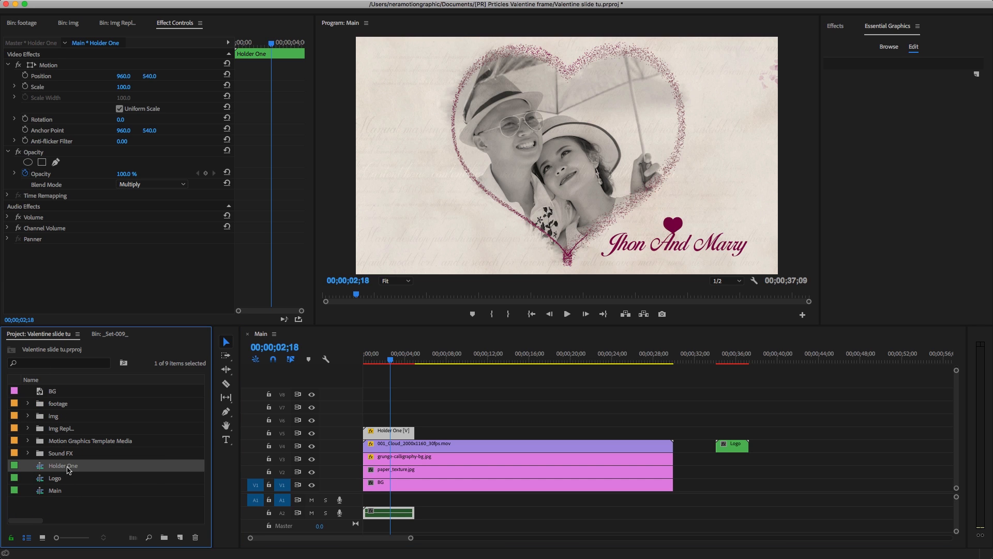
right_click(69, 469)
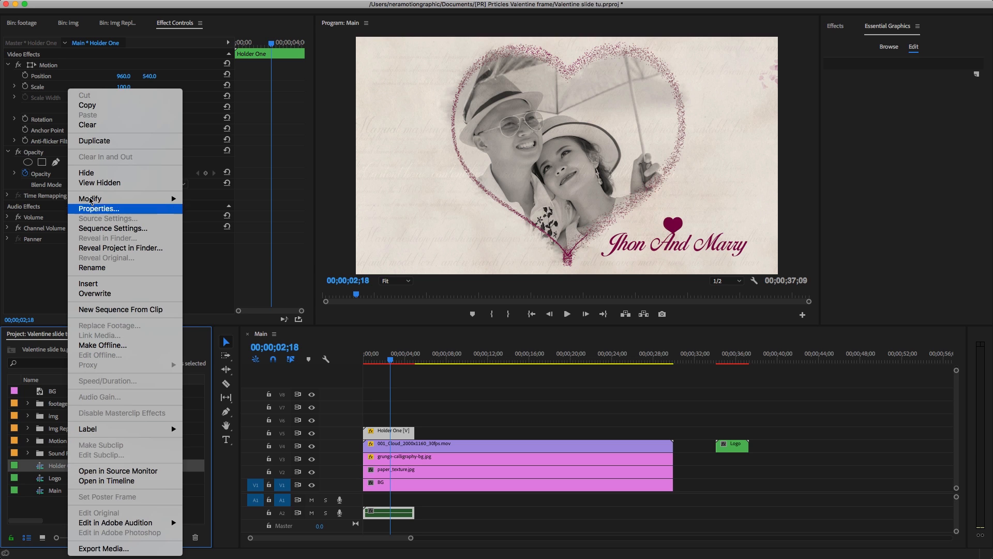
click(107, 143)
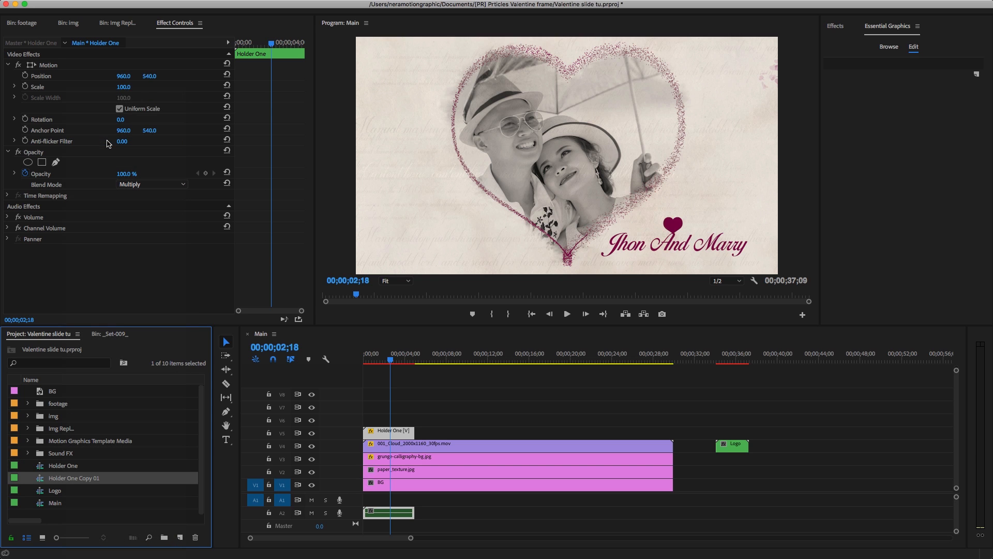
click(95, 480)
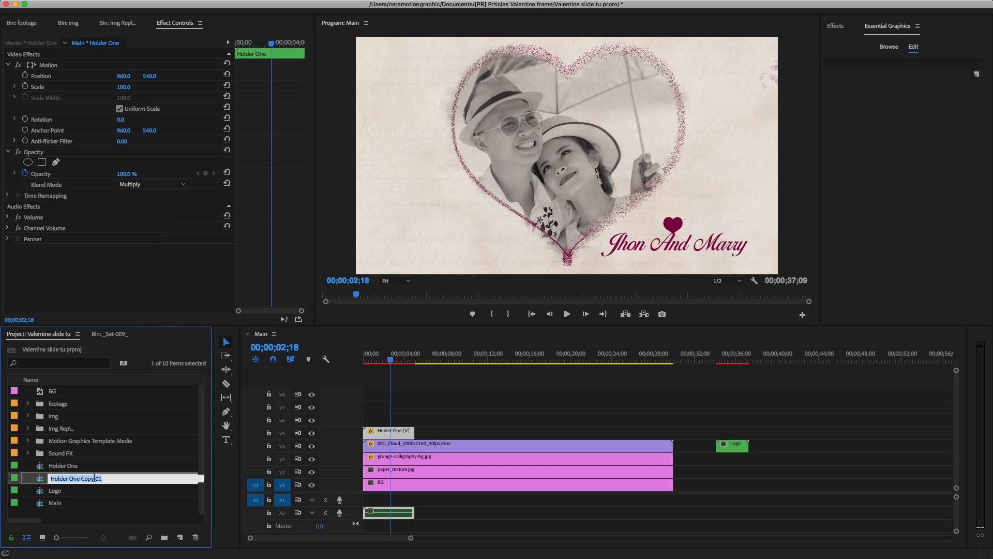
drag(69, 478, 134, 489)
text(Two)
key(Return)
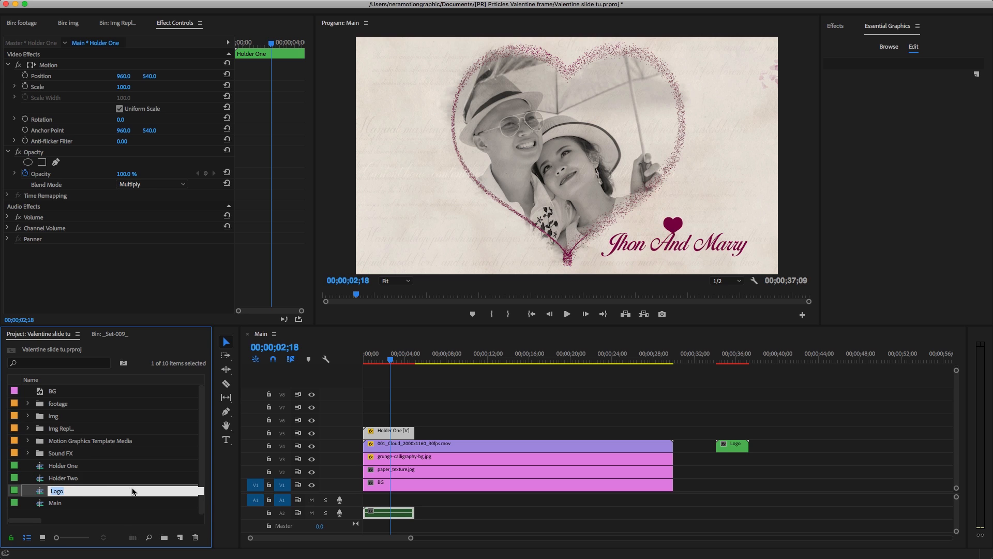
Place Holder Two on track V5 directly after Holder One and set its blend mode to Multiply
click(89, 480)
drag(56, 477, 417, 433)
click(430, 359)
drag(436, 361, 451, 362)
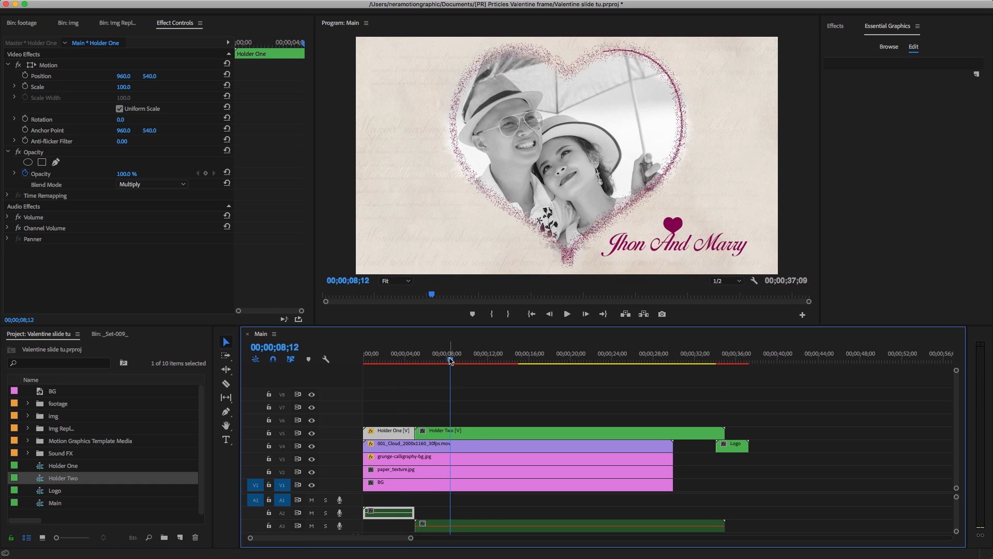
click(468, 432)
click(150, 185)
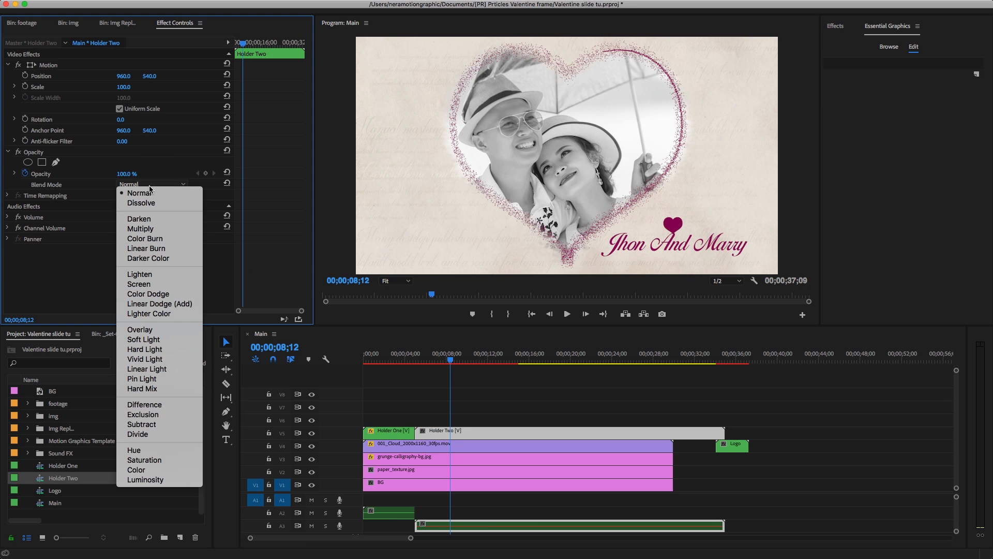
click(153, 229)
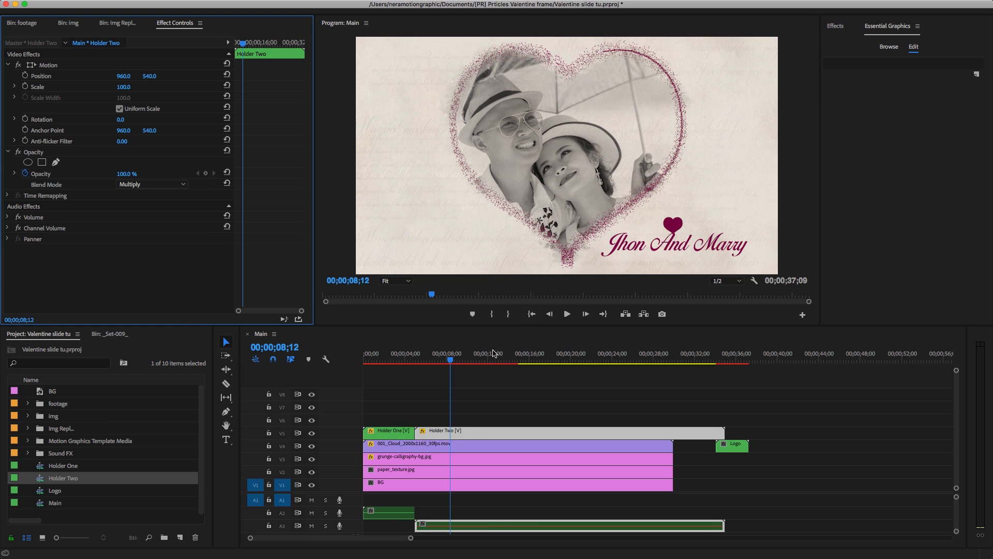
Inside the Holder Two sequence, replace the img-001 clip with img-002, check a frame, and return to Main
double_click(457, 430)
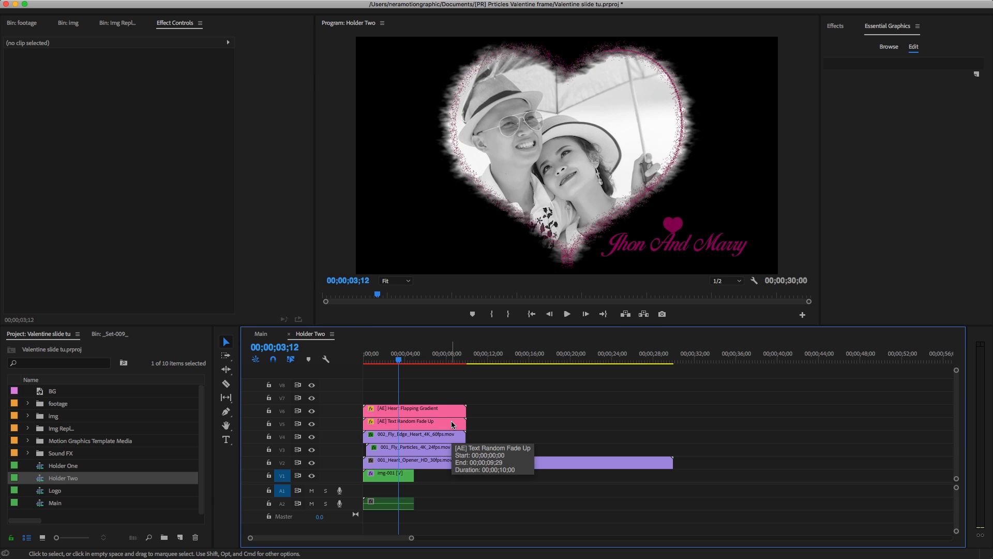
click(393, 479)
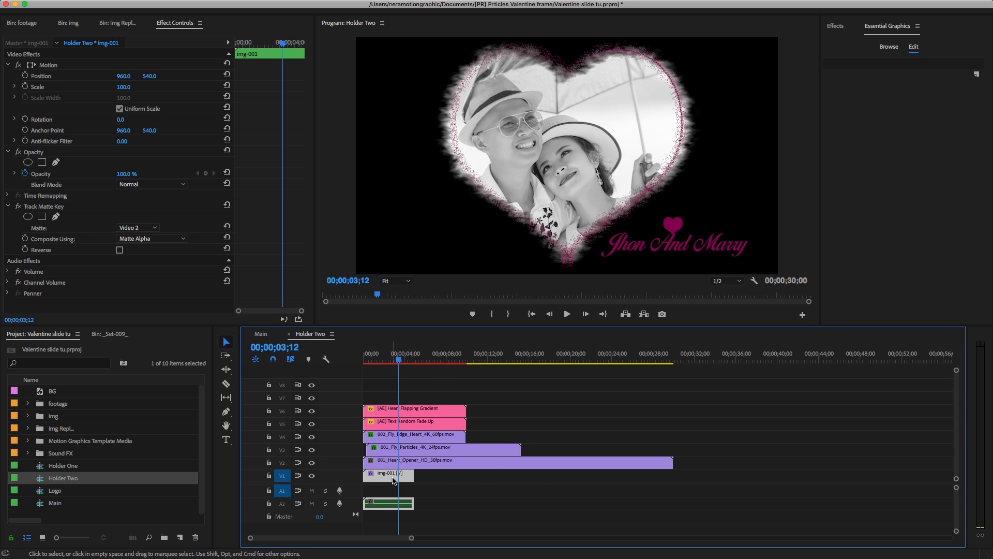
click(122, 24)
click(155, 109)
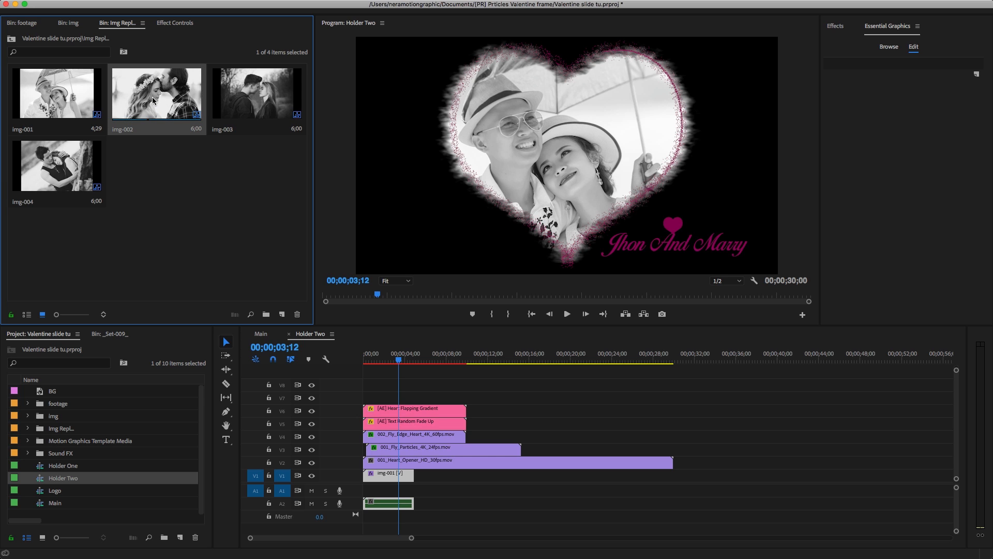
drag(154, 100, 377, 475)
drag(398, 360, 389, 360)
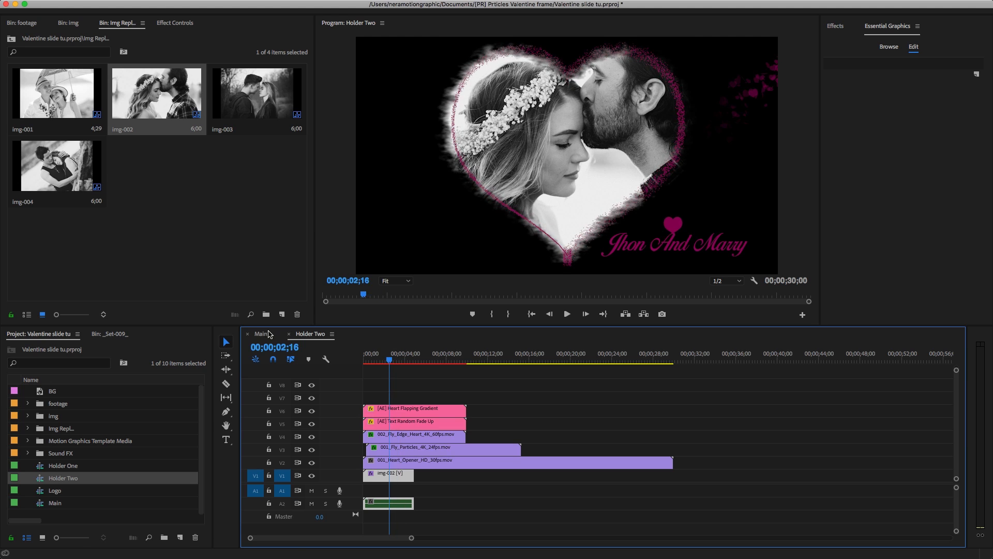
click(263, 336)
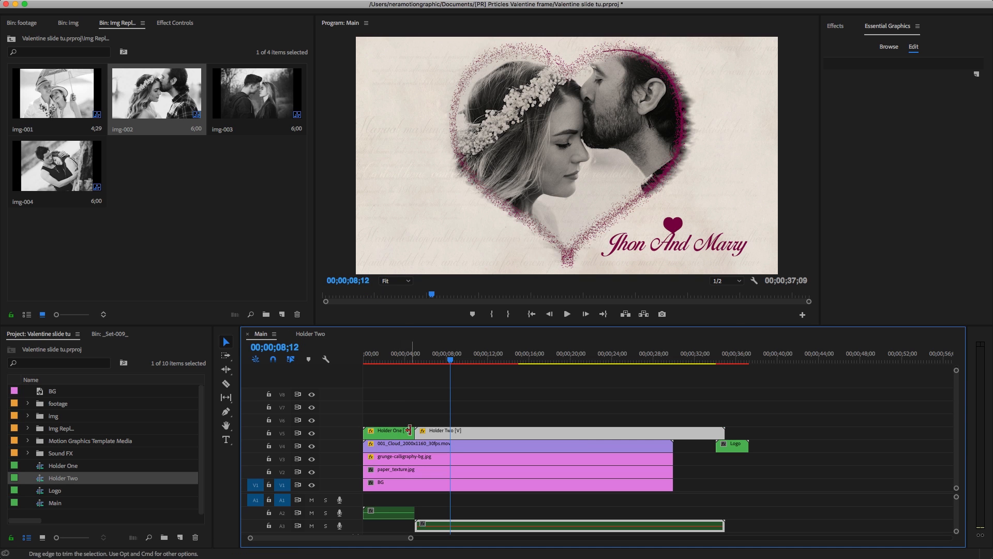
Split the Holder Two clip at 00;00;10;00 and delete the part after the cut
click(308, 349)
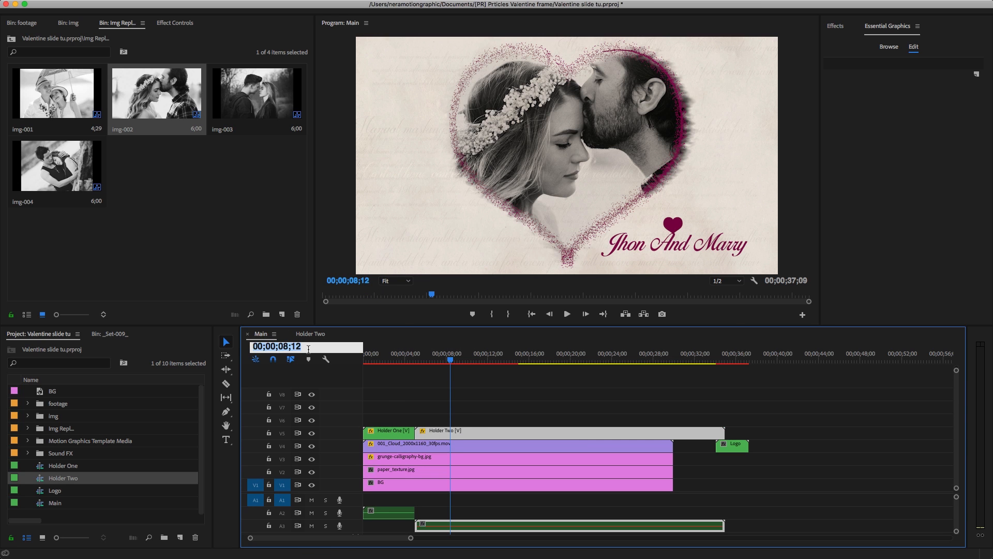
text(1)
text(0;00)
key(Return)
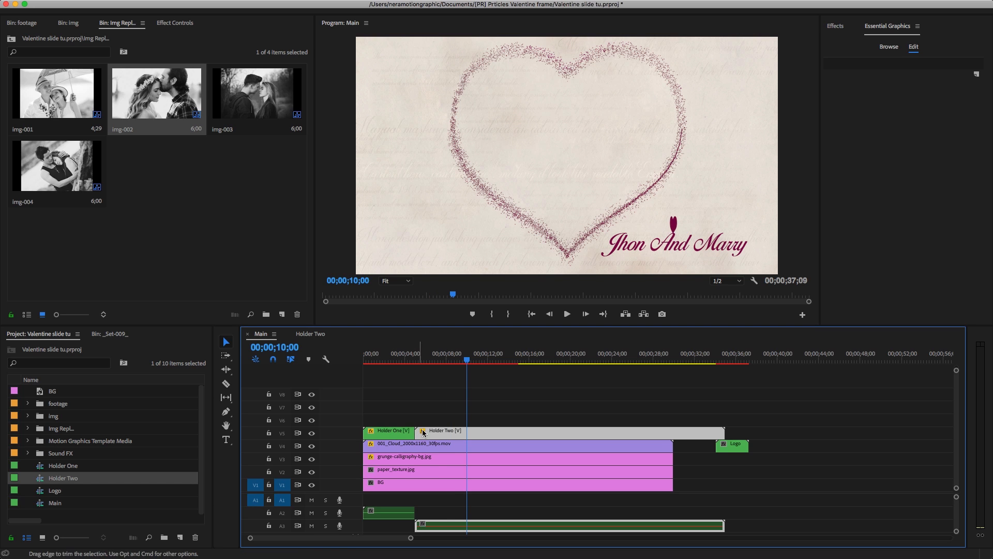
key(c)
click(468, 430)
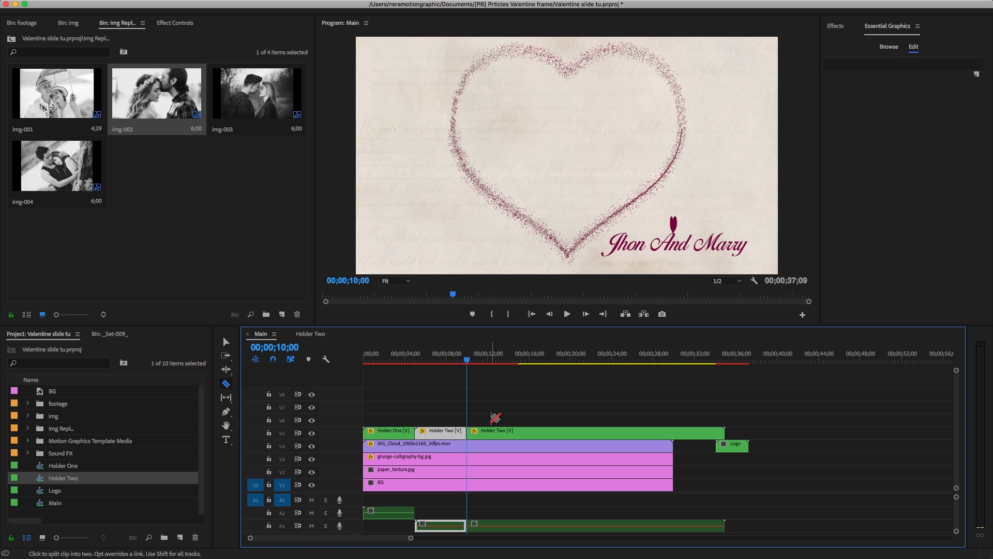
key(v)
click(521, 433)
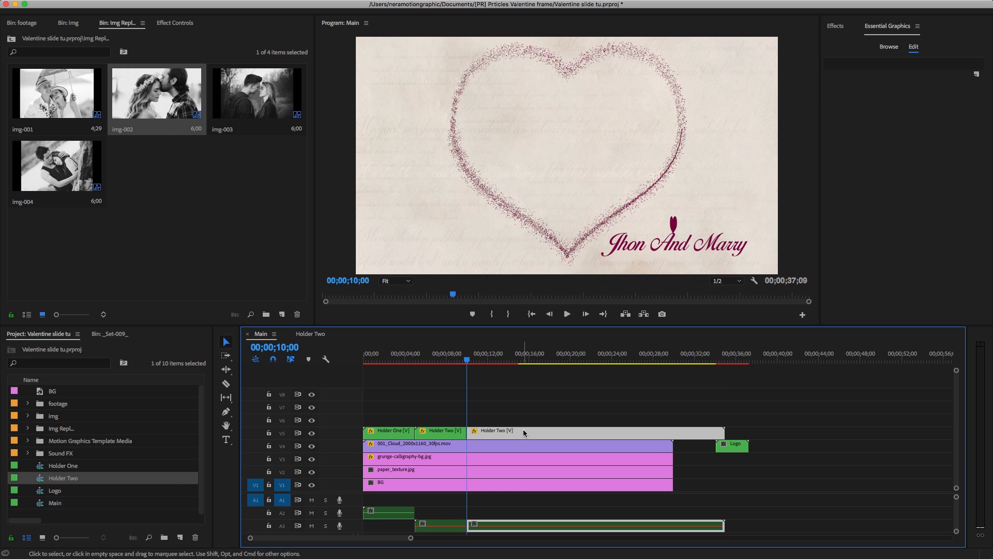
key(Delete)
Duplicate the Holder Two sequence as Holder Three and place it on track V5 directly after Holder Two
right_click(62, 481)
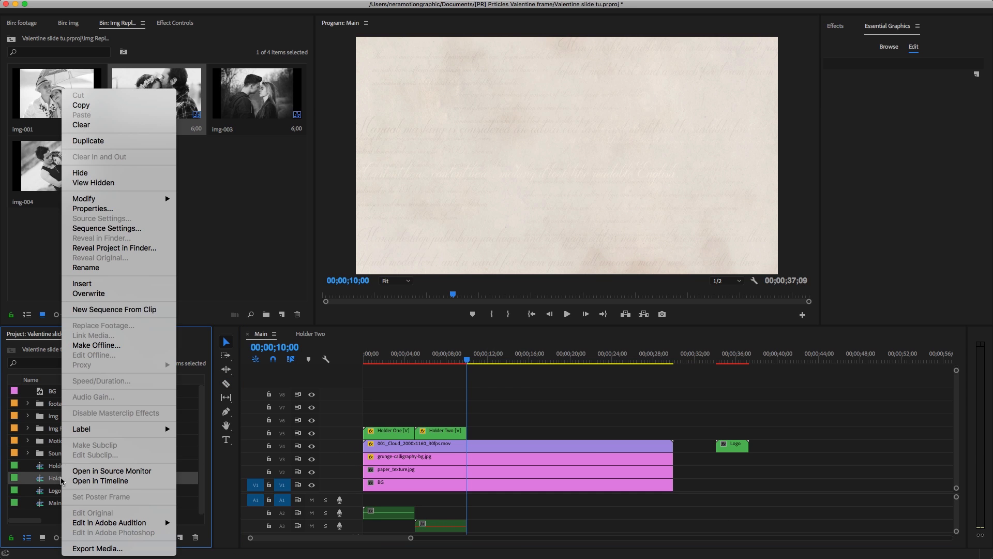
click(83, 138)
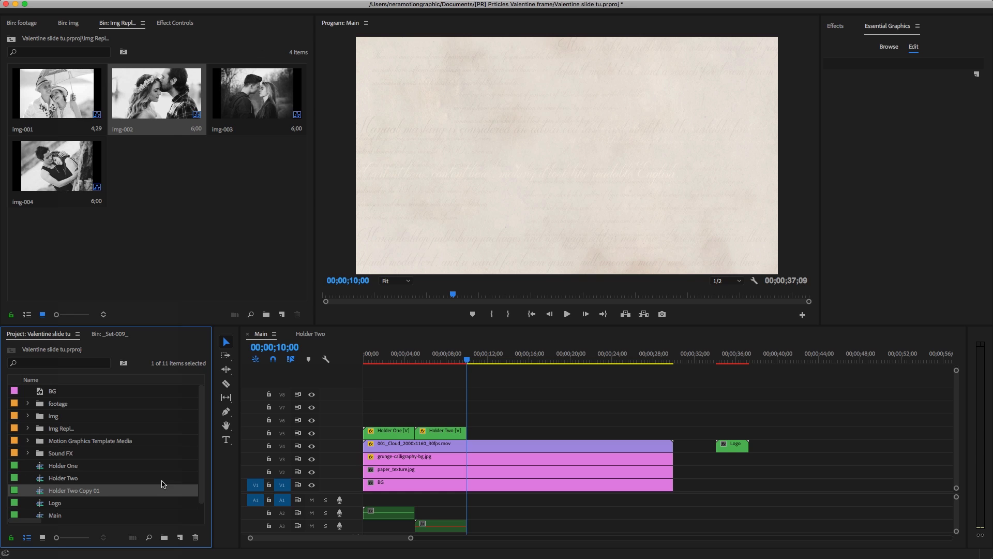
click(87, 490)
text(Holder Three)
key(Return)
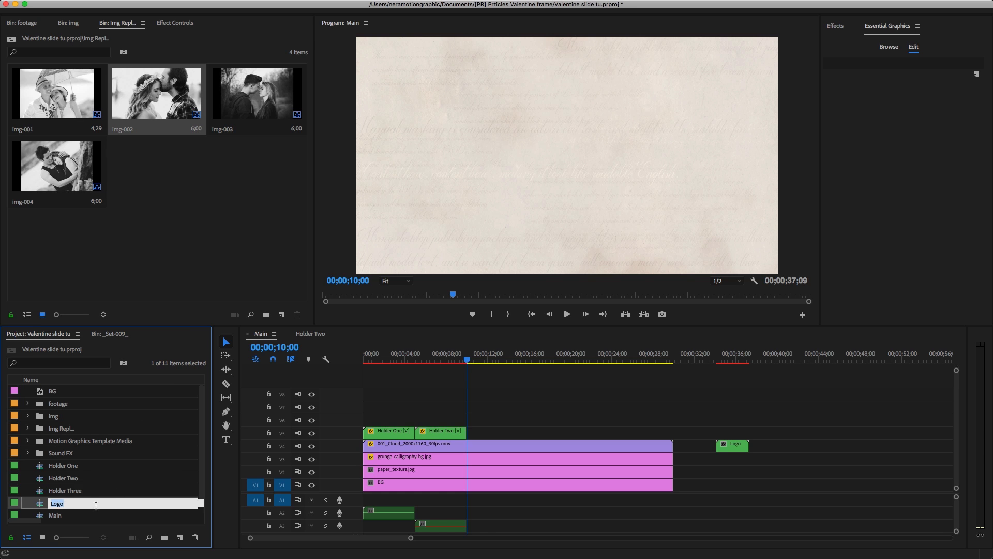
drag(66, 494, 489, 431)
click(499, 355)
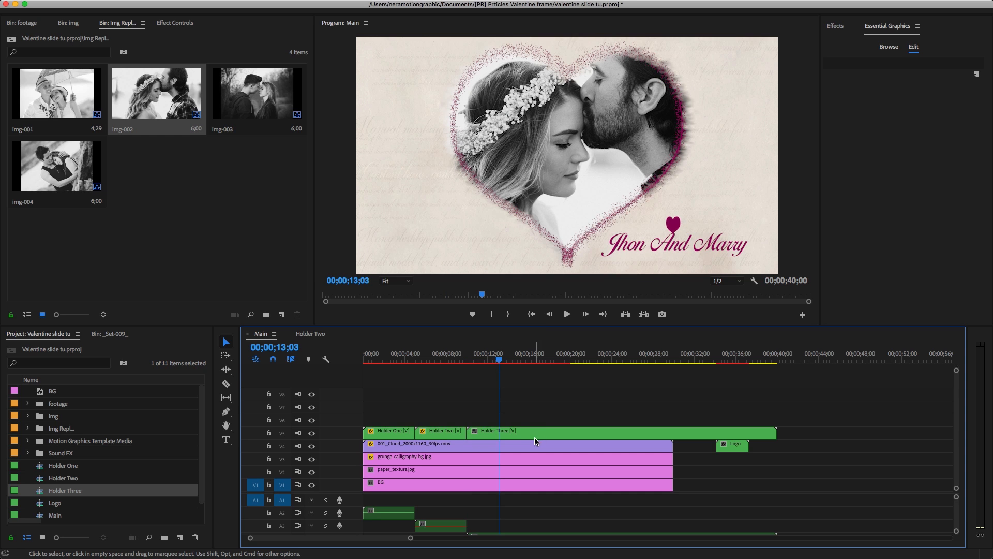
Inside the Holder Three sequence, replace the img-002 clip with img-003 and return to Main
double_click(533, 435)
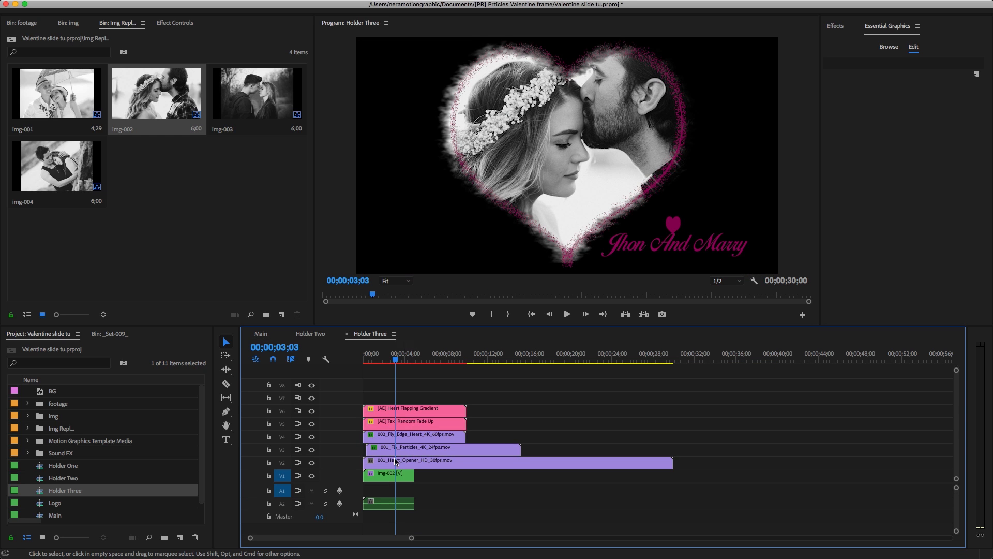
click(393, 475)
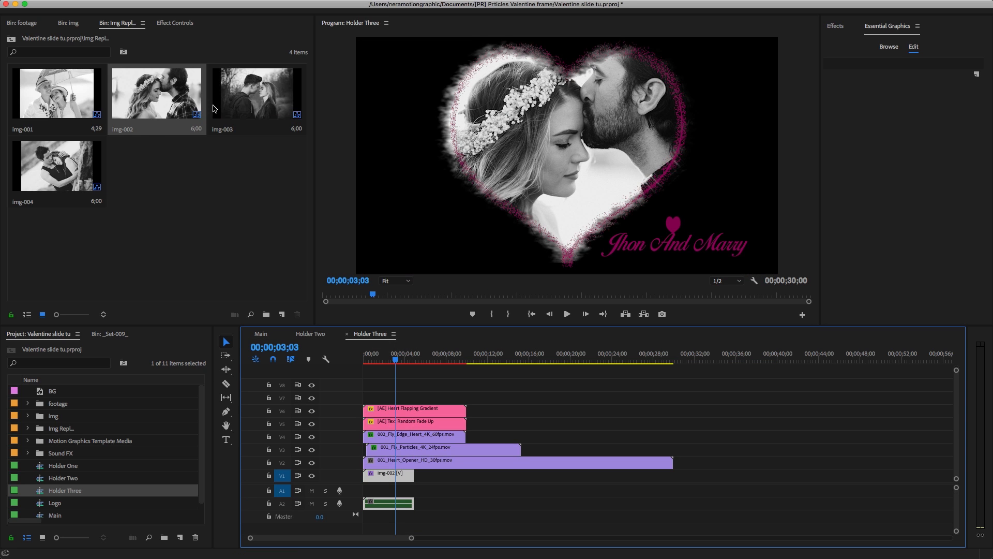
click(257, 98)
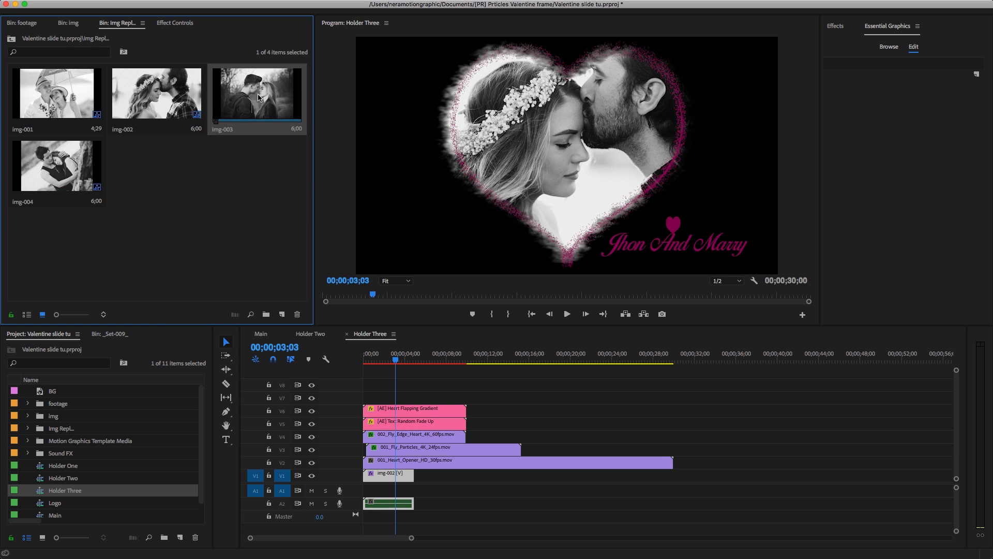
drag(259, 98, 382, 476)
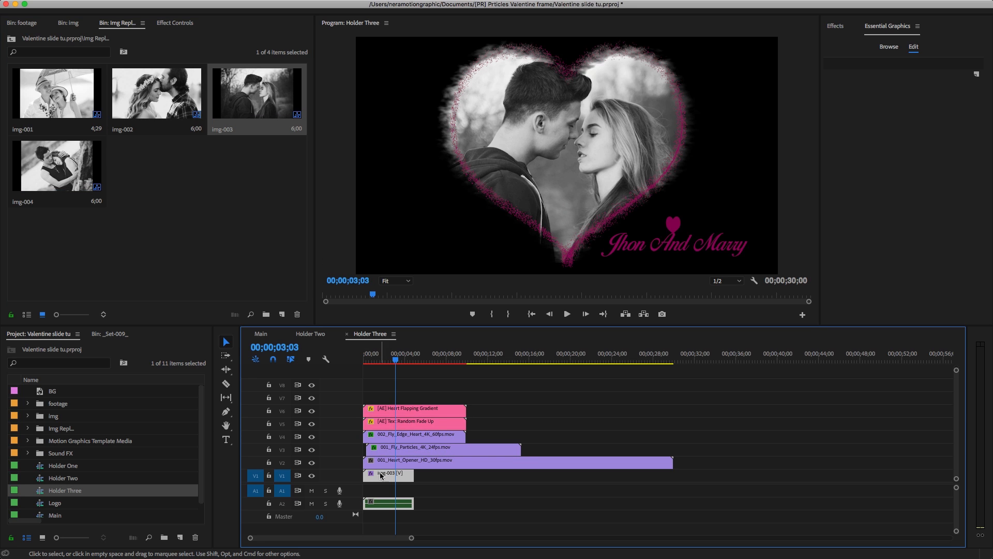
click(261, 333)
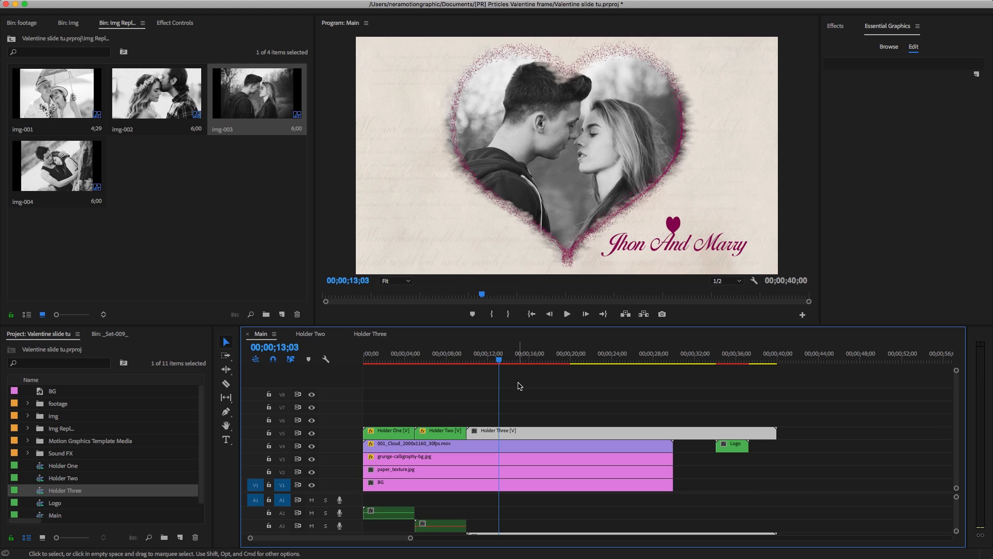
Set the Holder Three clip's blend mode to Multiply and review the earlier Holder Two section
click(163, 25)
click(151, 185)
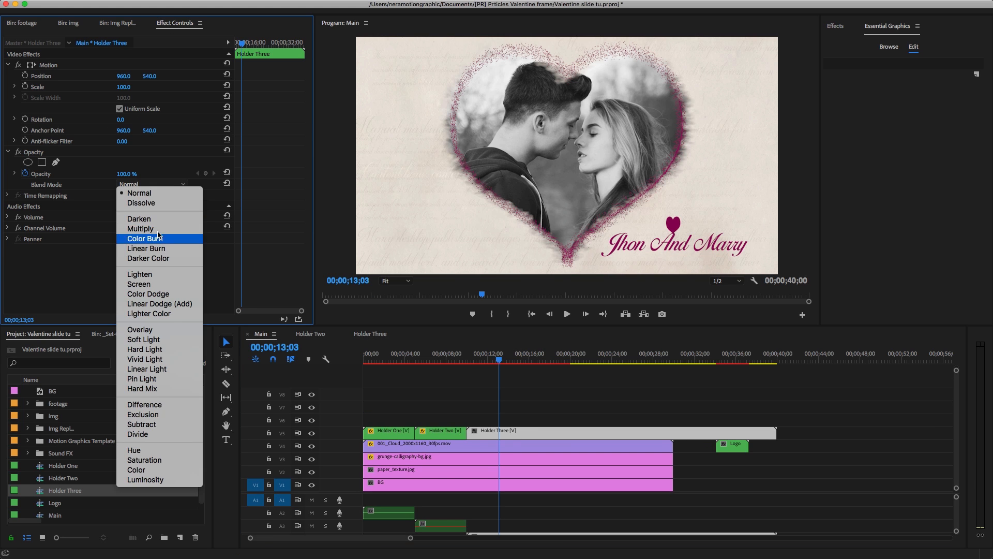
click(135, 228)
drag(499, 364, 436, 362)
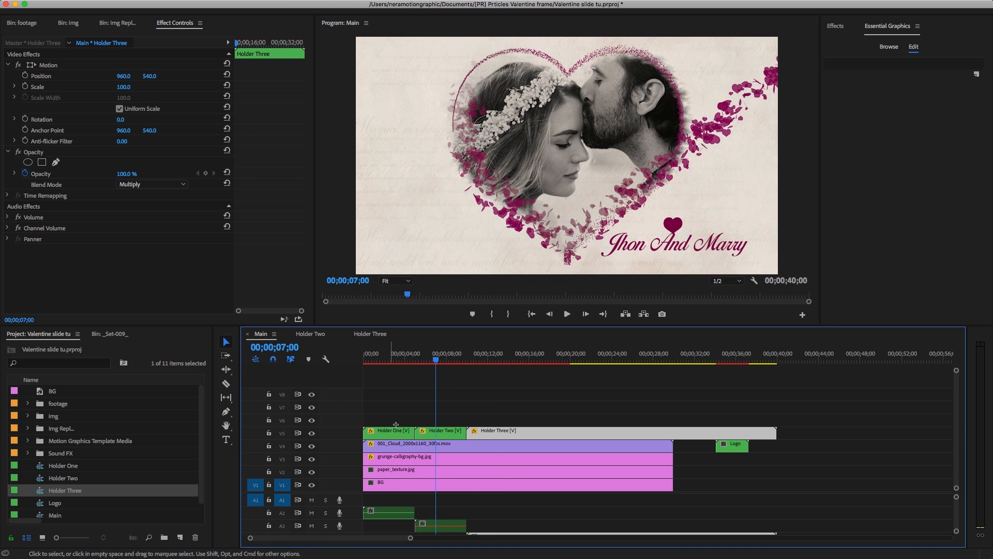
Move the Holder One, Two and Three clips together to track V6, starting at about 19 seconds
drag(389, 420, 495, 440)
click(511, 417)
drag(400, 413, 494, 437)
drag(405, 436, 600, 423)
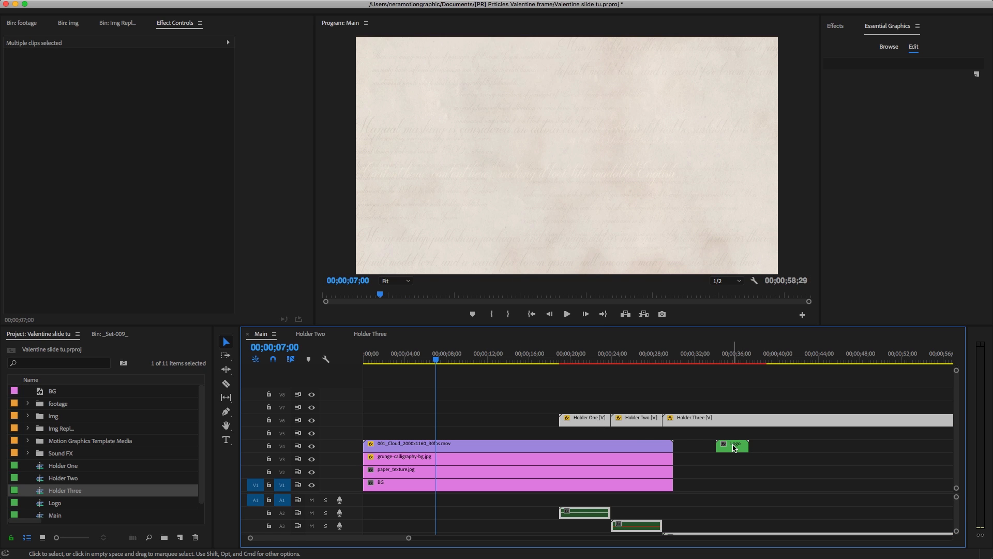
Move the Logo clip to the start of track V5 and place Holder One, Two and Three directly after it on that track
drag(734, 448, 380, 433)
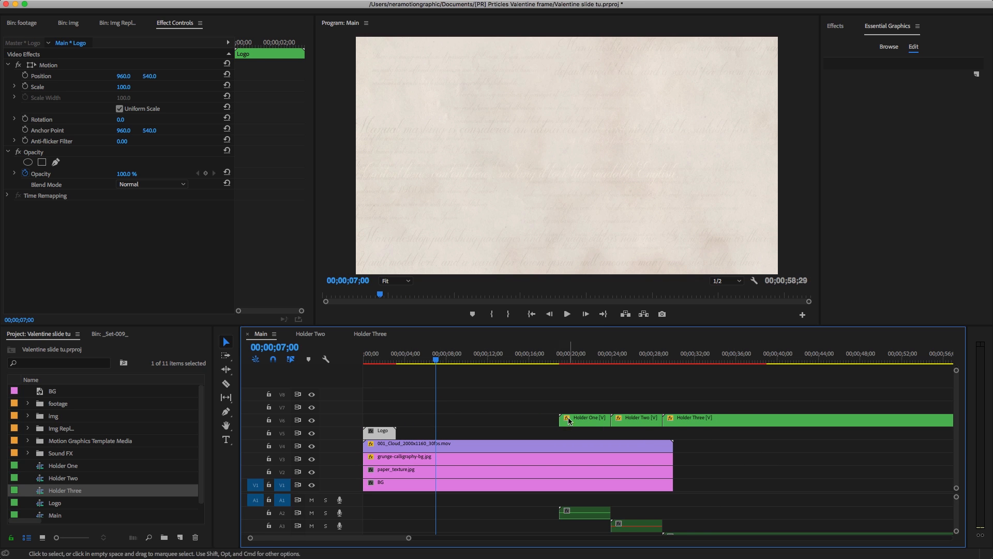
drag(544, 404, 691, 428)
drag(591, 425, 428, 433)
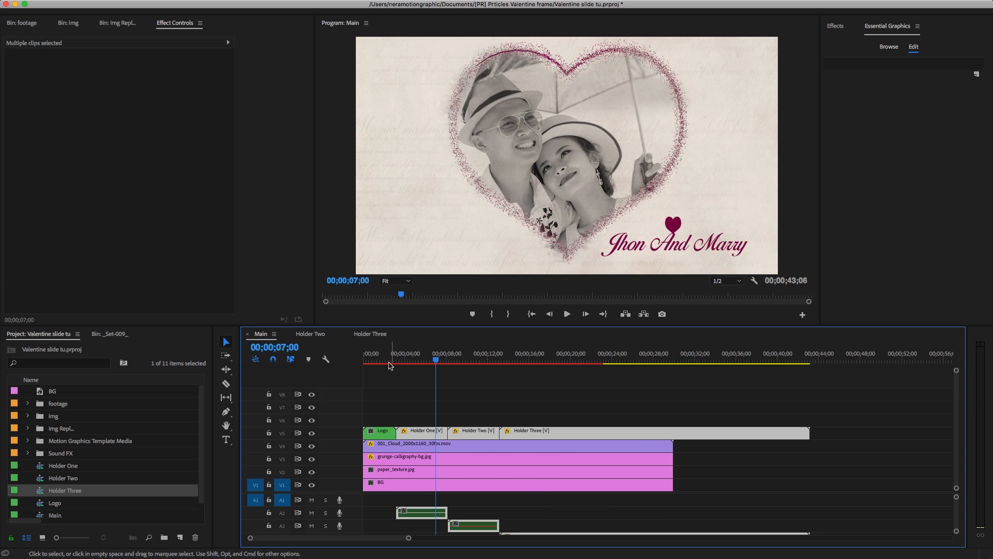
drag(391, 365, 444, 380)
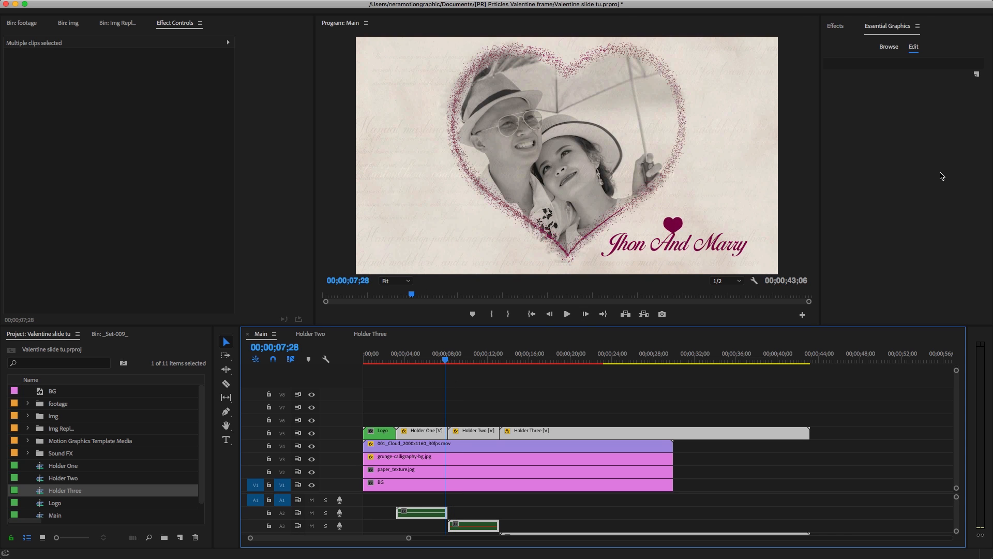
Add a Cross Dissolve between Holder One and Holder Two and align it to the center of the cut
click(838, 27)
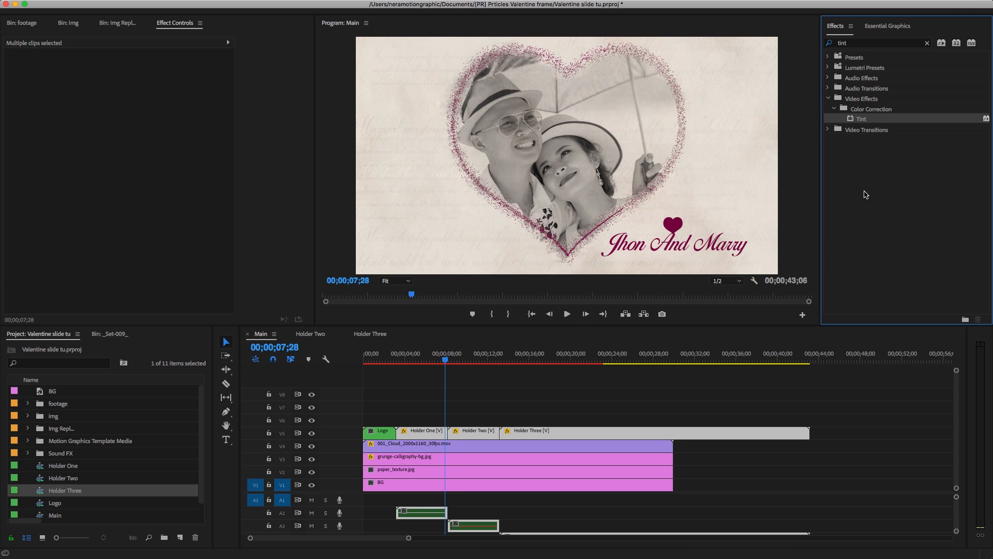
click(928, 44)
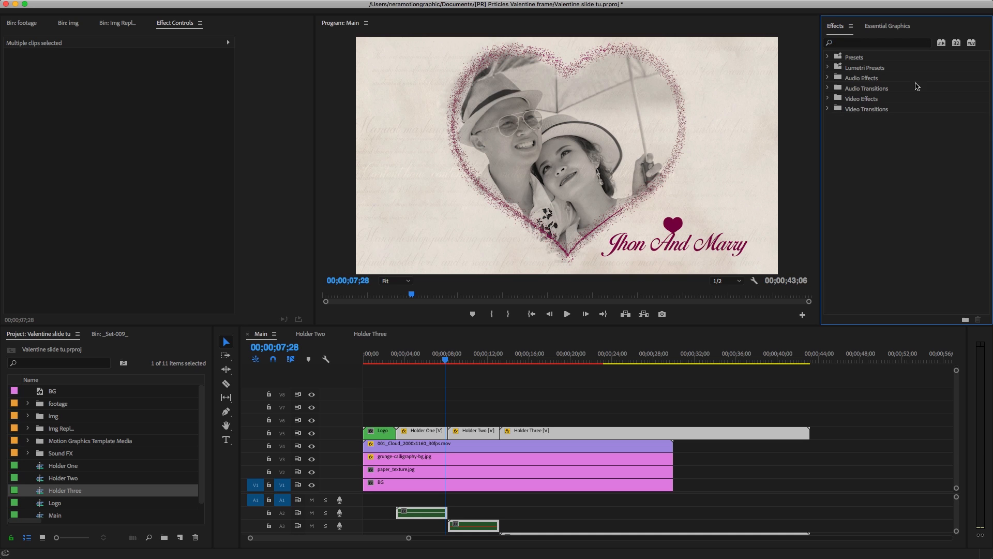
click(828, 109)
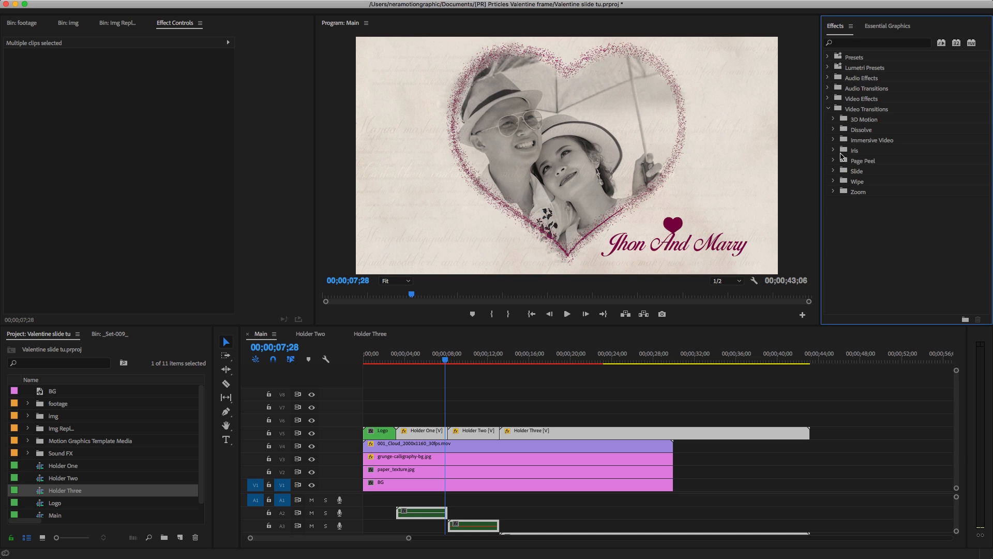
click(834, 129)
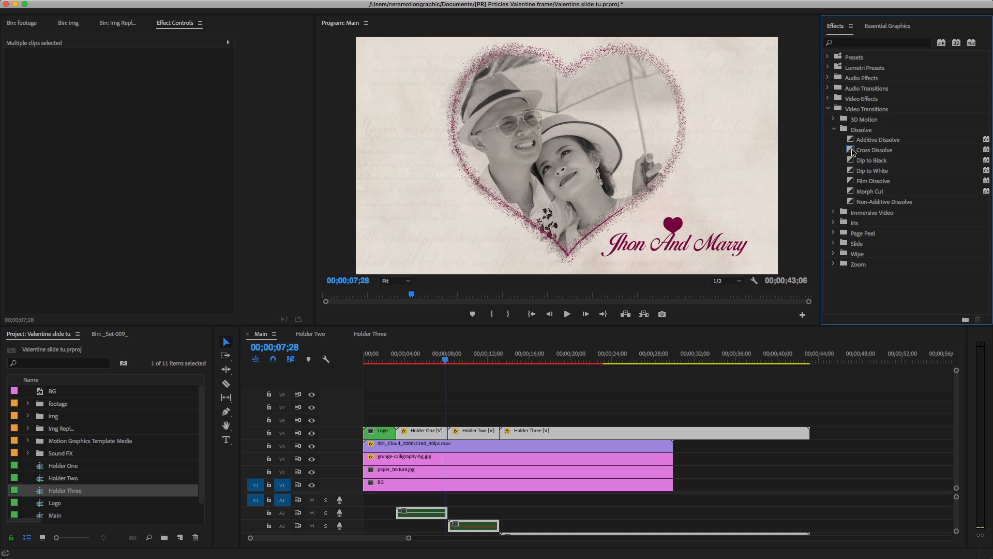
drag(852, 150, 454, 435)
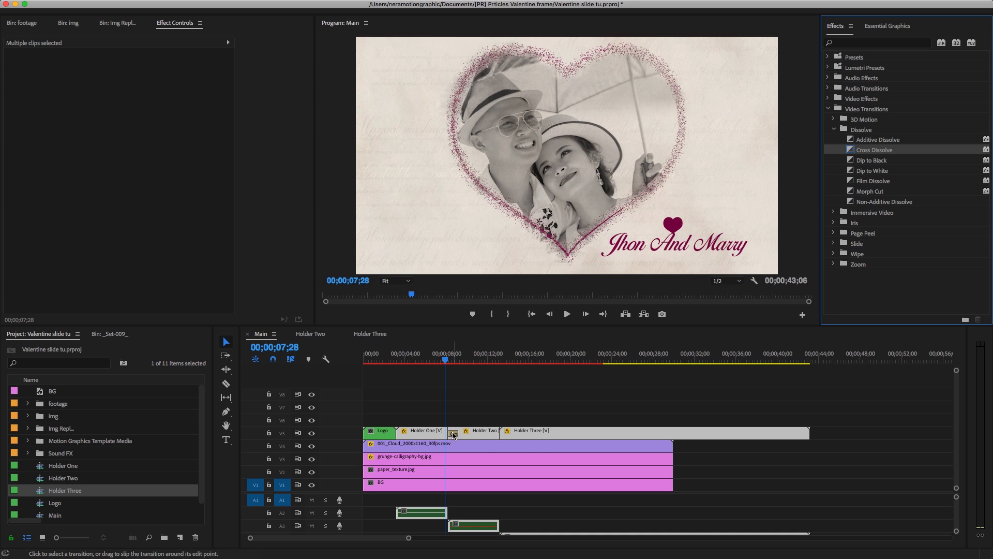
click(454, 435)
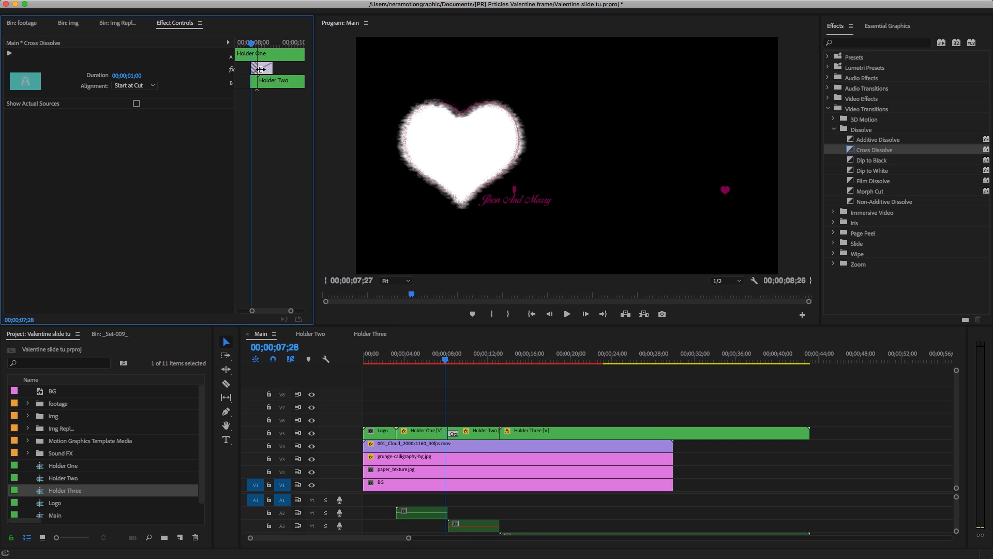
drag(261, 69, 258, 69)
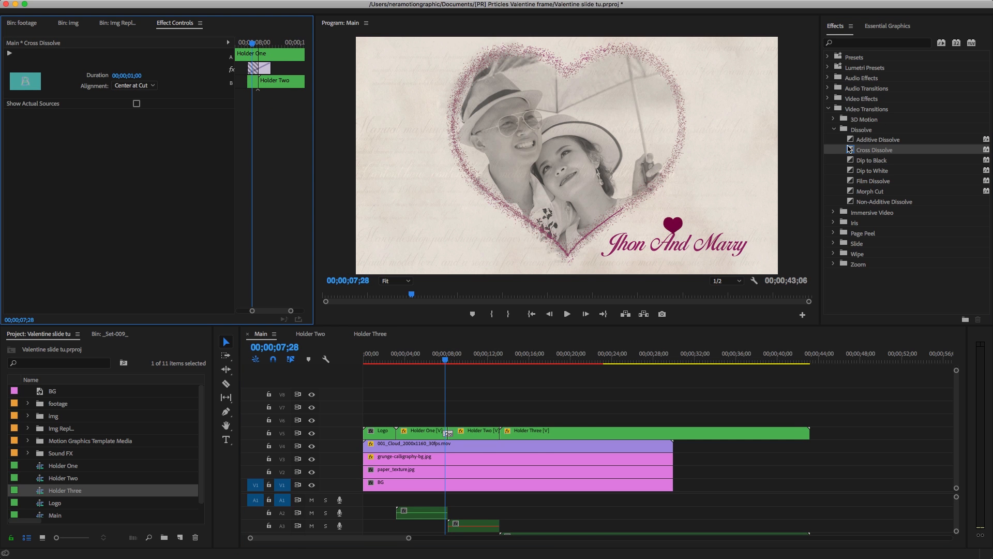
Add Cross Dissolves between Holder Two and Holder Three, shifted to straddle the cut, and between Logo and Holder One, accepting repeated frames
drag(851, 151, 506, 433)
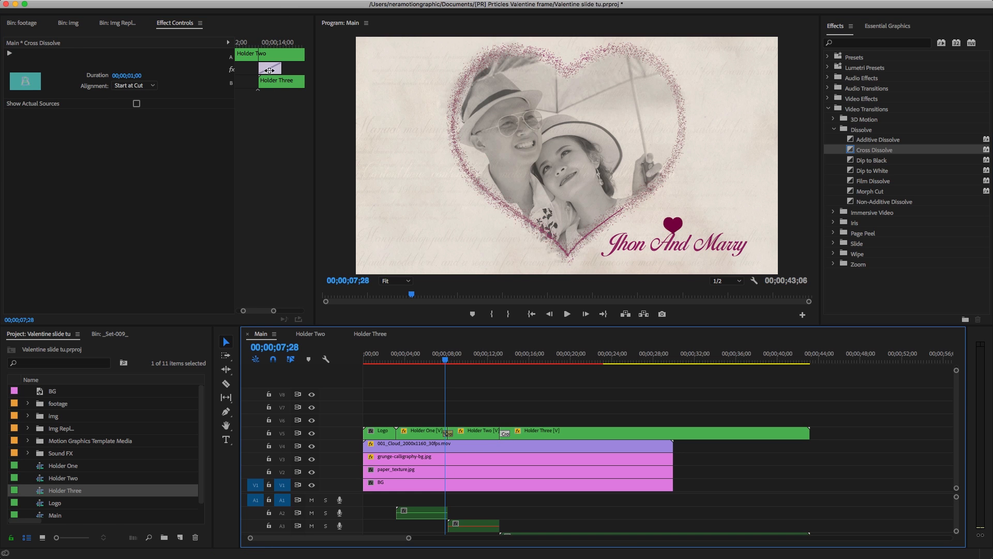
drag(269, 70, 258, 69)
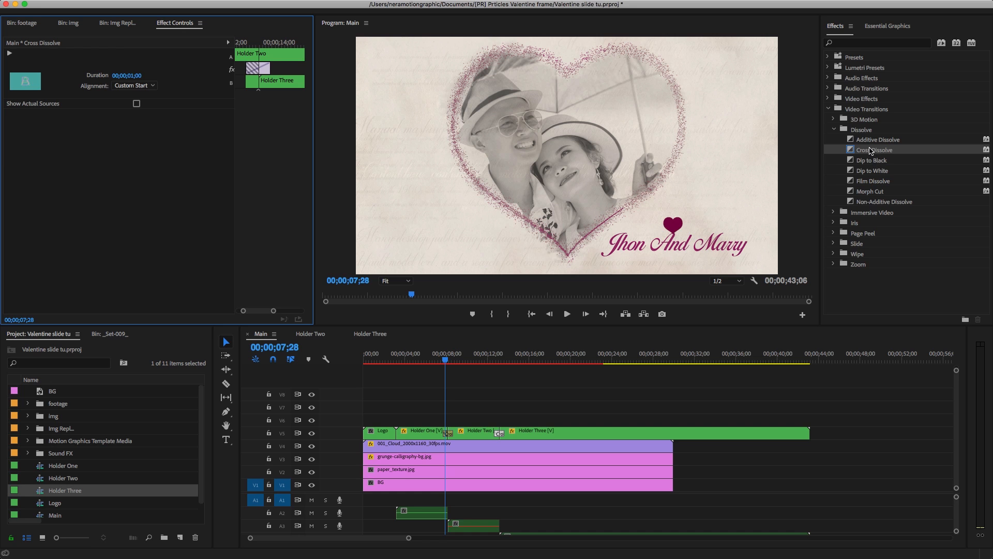
drag(871, 151, 486, 375)
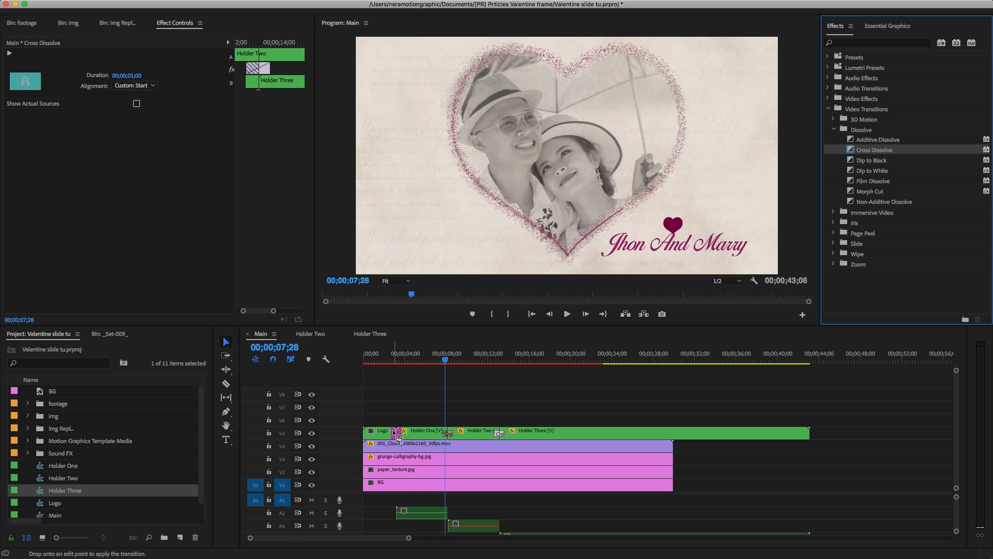
drag(398, 437, 398, 437)
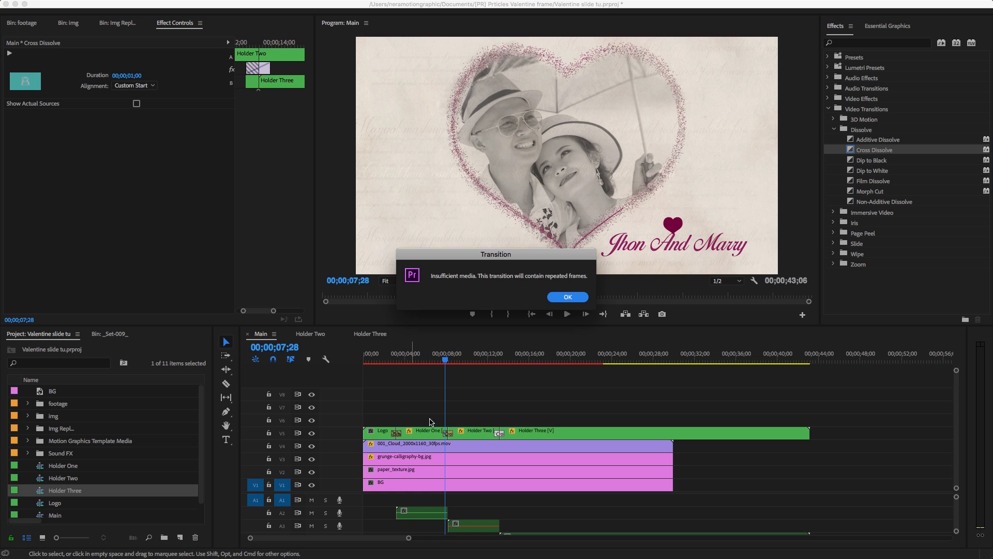
click(569, 295)
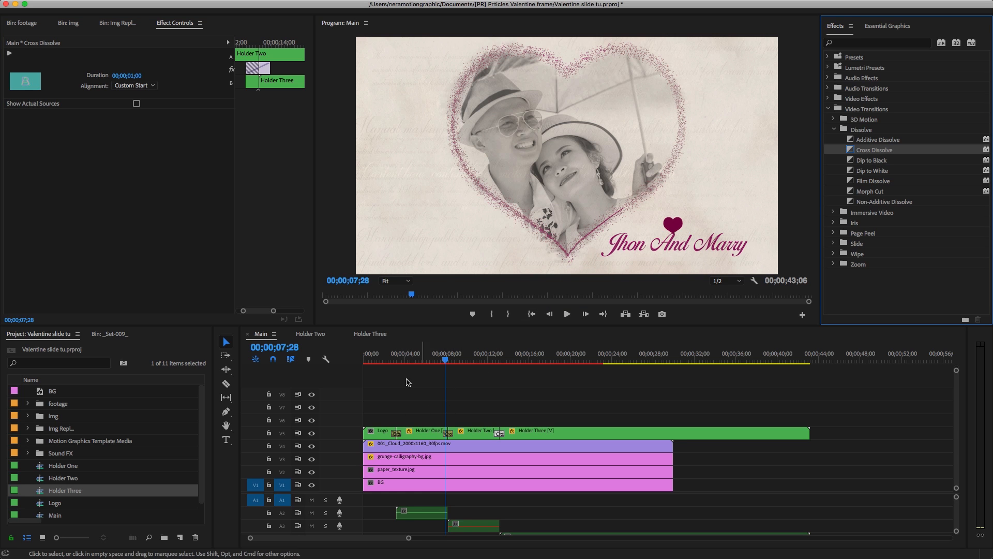
drag(385, 362, 496, 375)
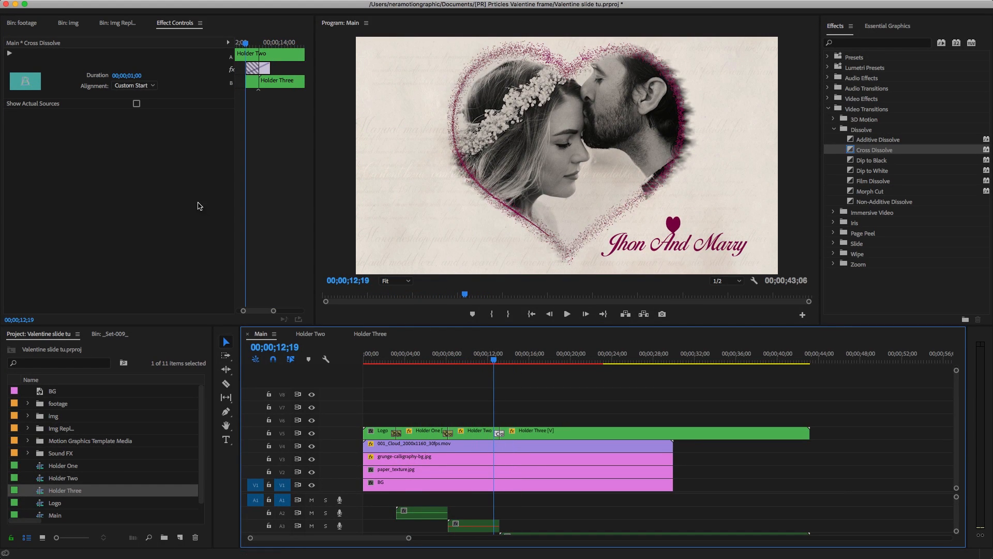
Place 002_Rays_Streaks_4K_30fps.mov from the footage bin at the start of track V6
click(24, 23)
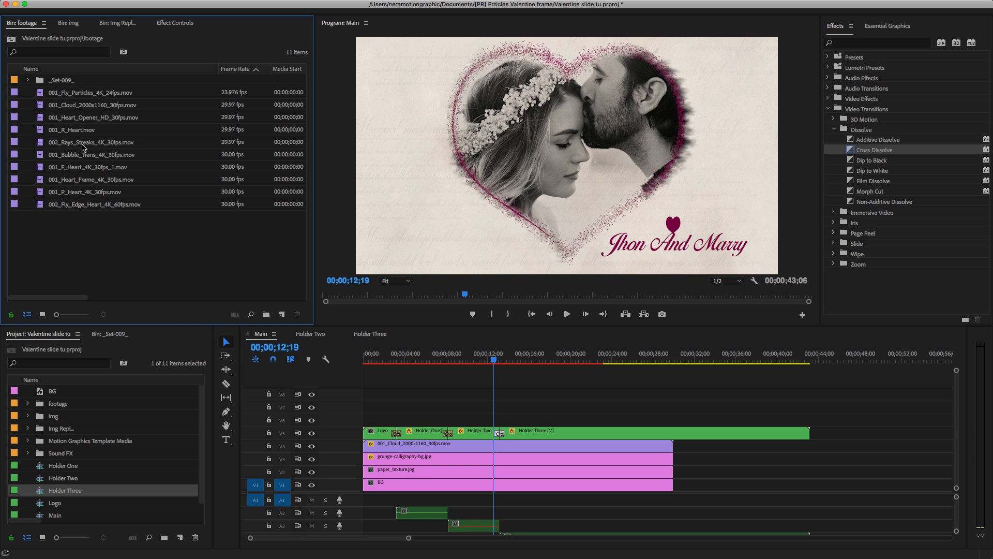
click(83, 148)
drag(106, 179, 369, 420)
click(401, 418)
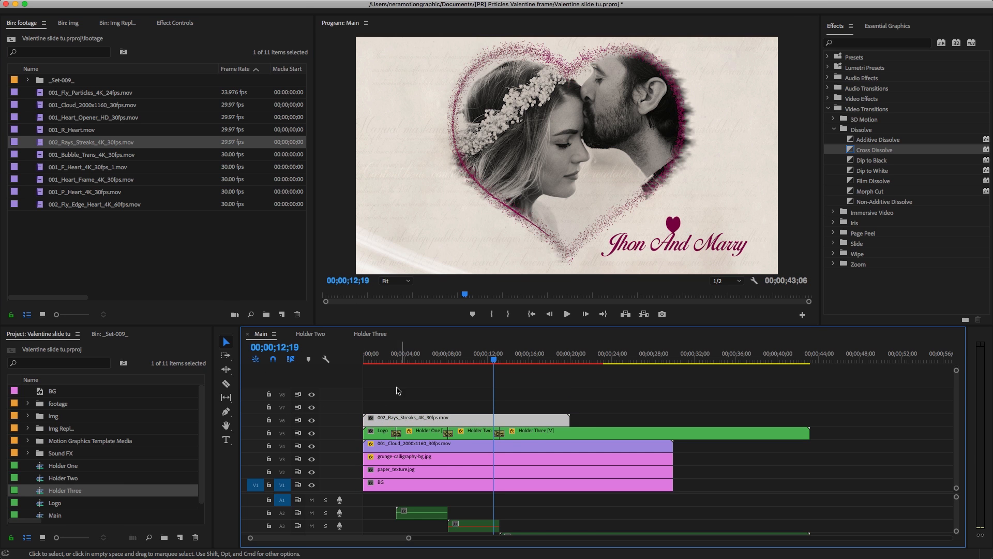
Set the rays streaks clip's scale to 65, rotation to 32° and horizontal position to 798
click(171, 23)
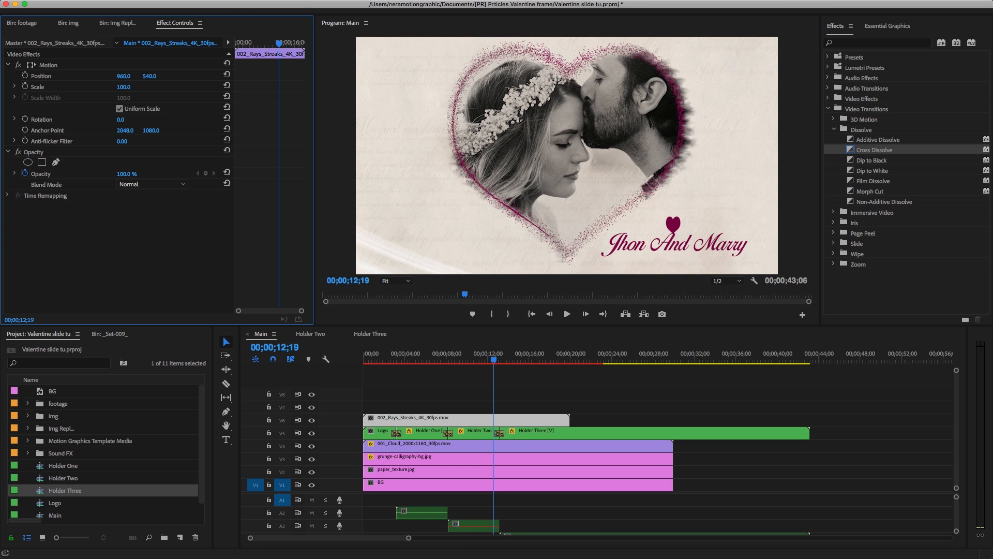
click(124, 86)
key(Return)
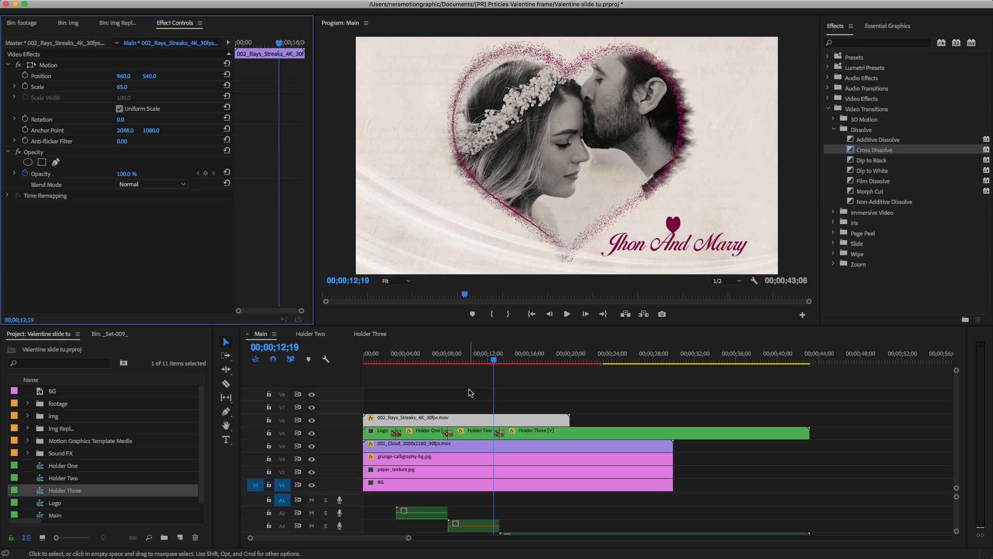
click(122, 119)
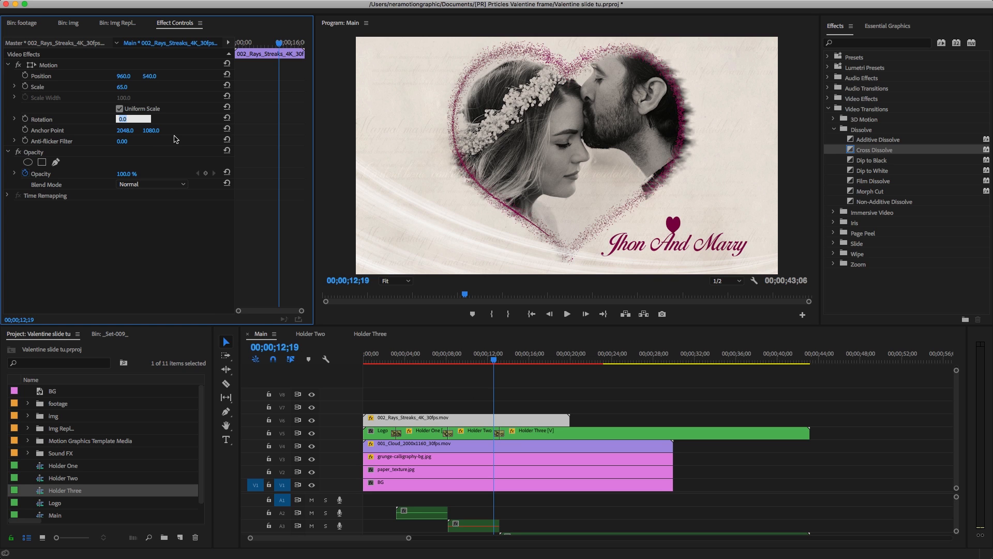
text(32)
key(Return)
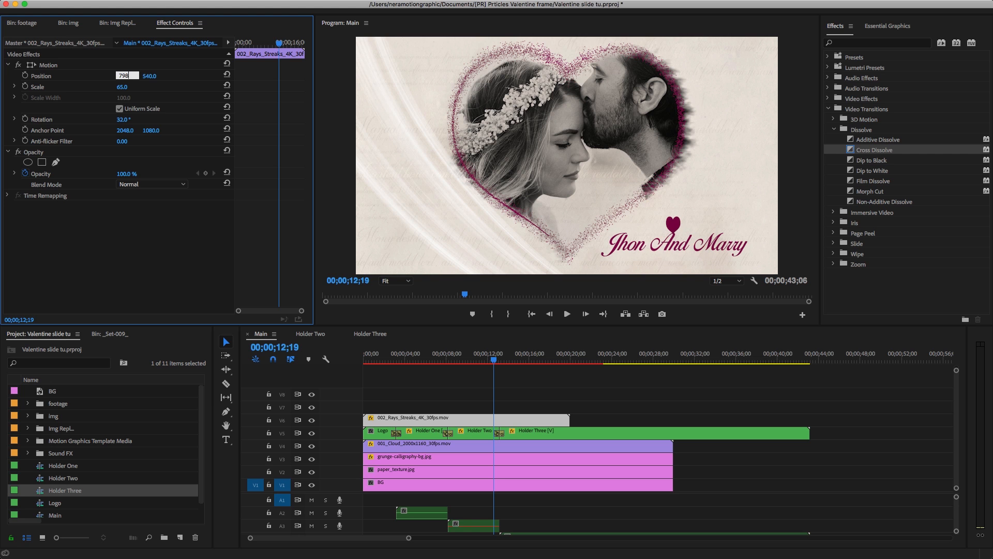
key(Return)
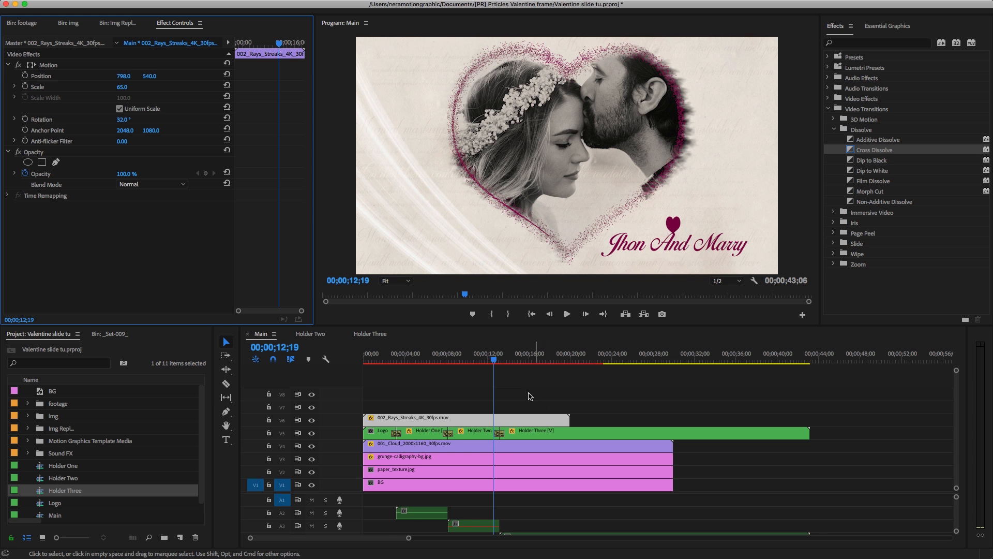
mouse_move(494, 357)
mouse_down()
mouse_move(372, 386)
mouse_move(503, 403)
mouse_up()
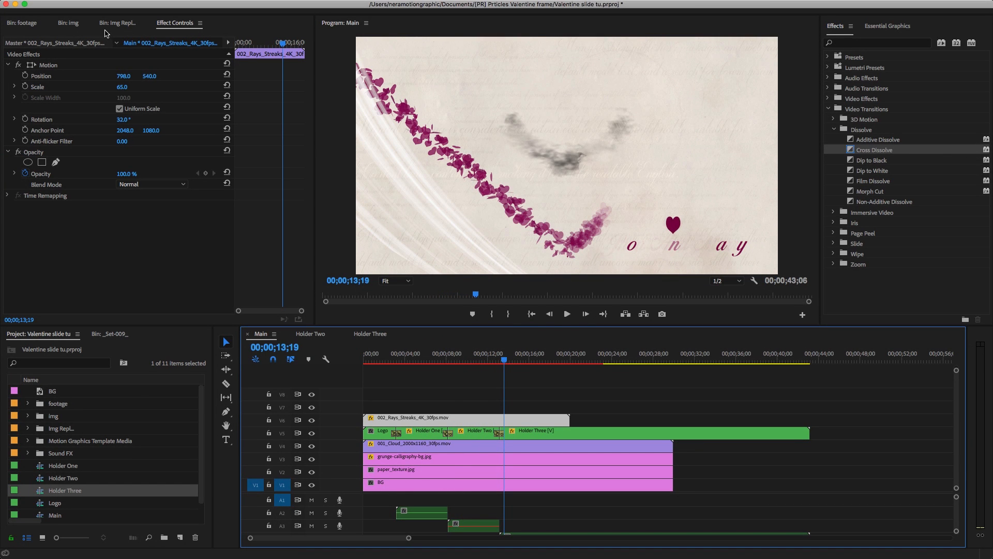
Add buddha.mp3 from the Sound FX bin to the start of audio track A1
click(33, 336)
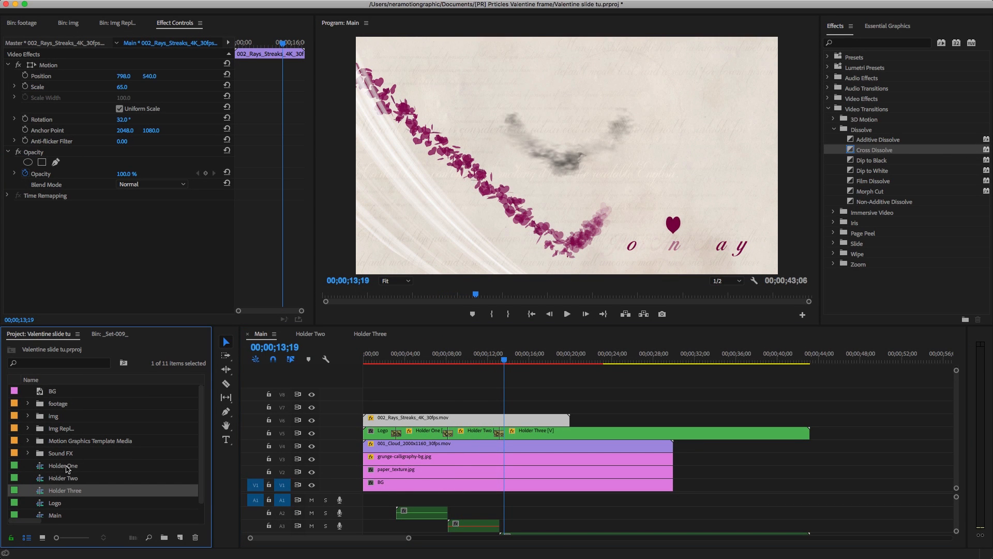
click(28, 453)
drag(79, 469, 365, 493)
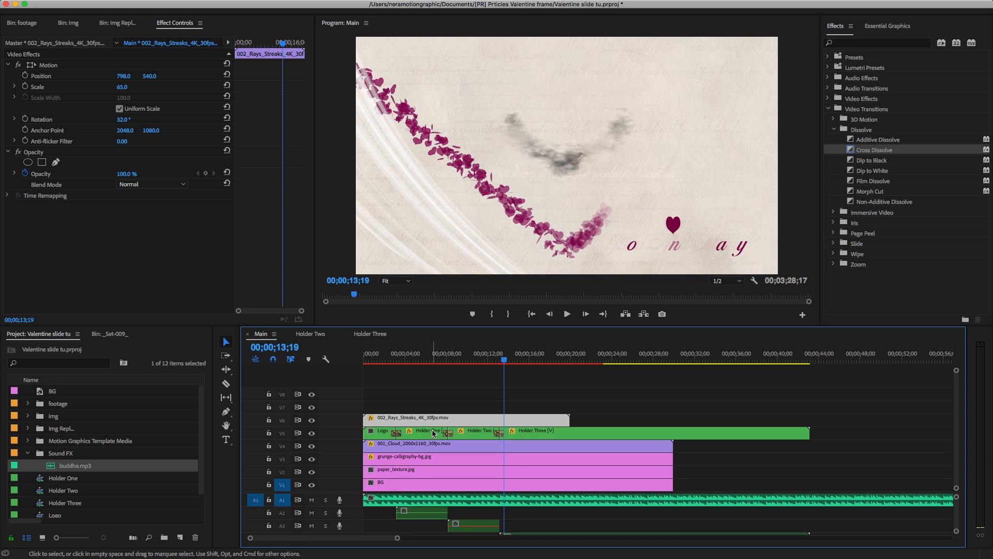
Set the Main sequence's out point at 00;00;19;29, the end of the rays streaks clip, and play back the slideshow
click(583, 359)
click(571, 356)
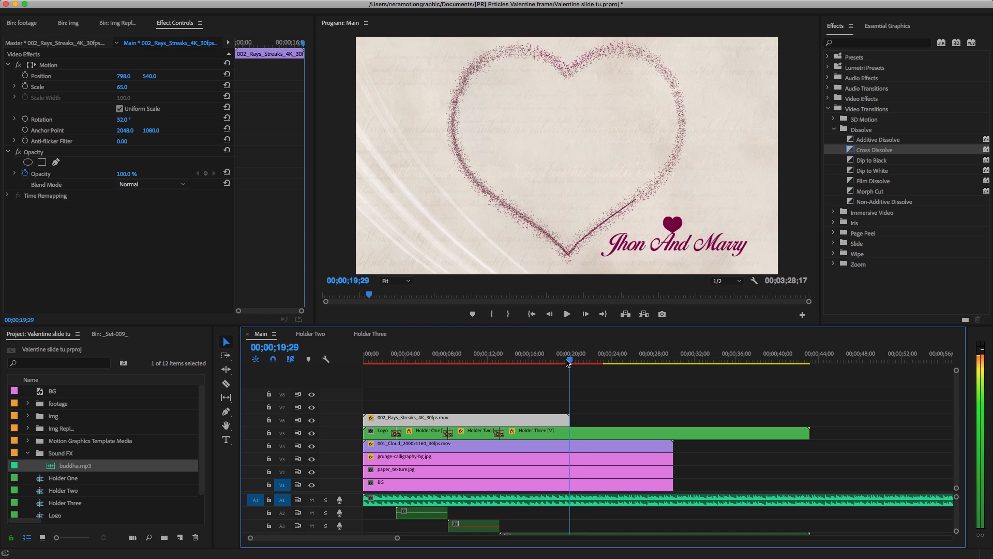
key(o)
key(Return)
click(499, 302)
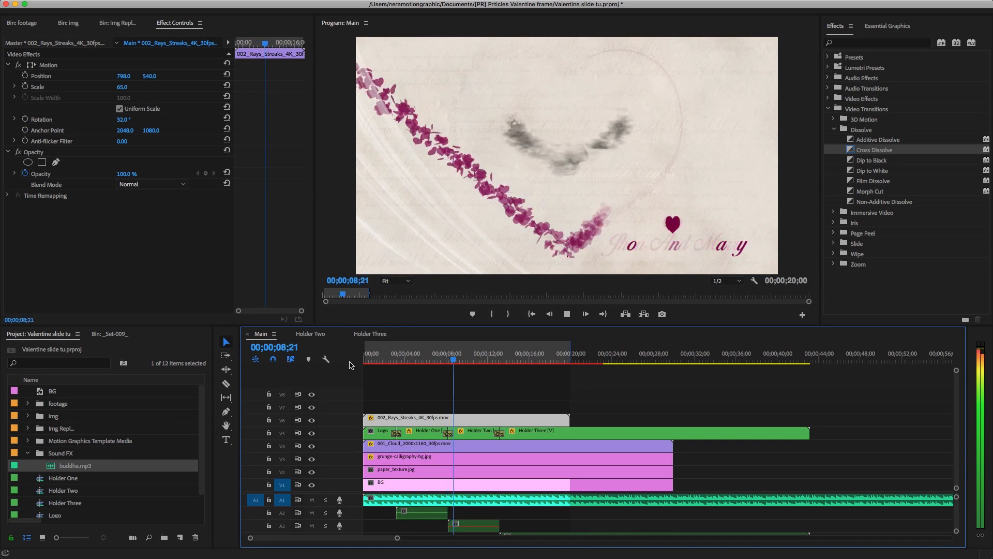
key(space)
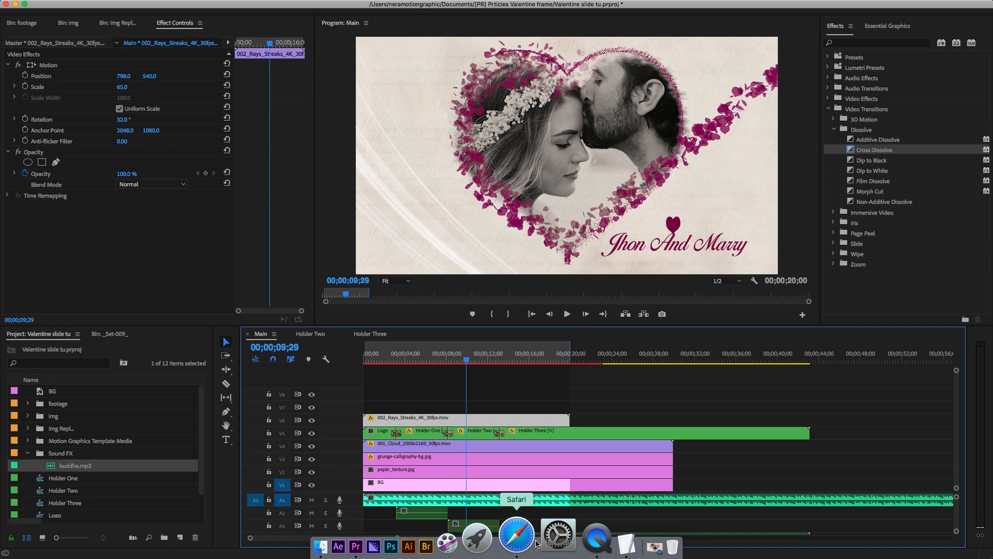
Switch to Safari and look over the premade particles video, the Nera Studio channel and the heart transition tutorial page
click(526, 541)
click(383, 25)
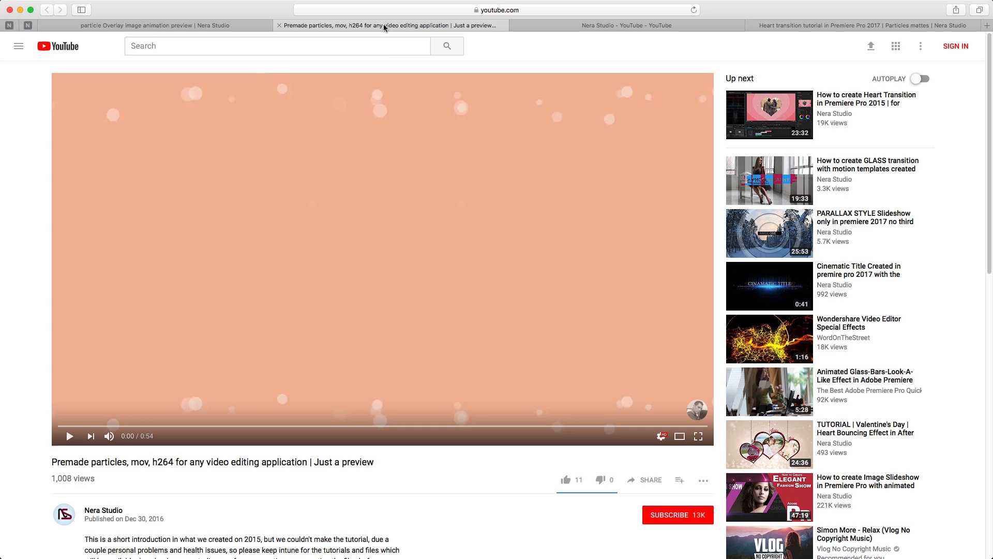
click(626, 23)
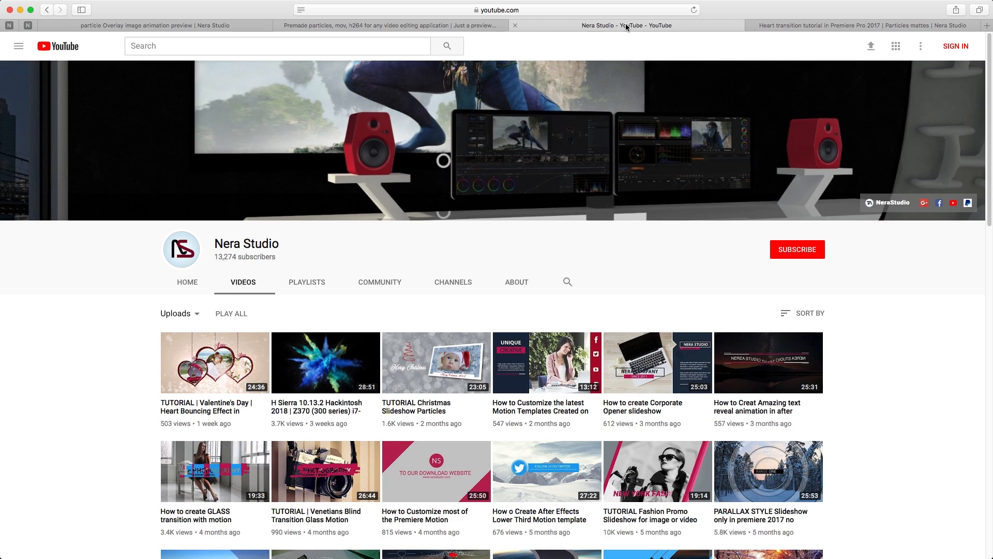
click(770, 25)
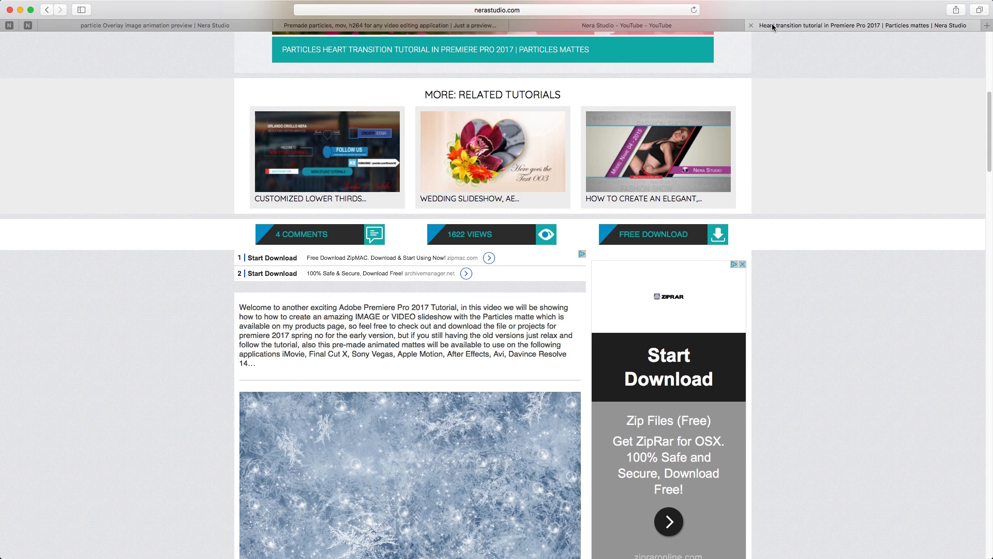
Browse the particle overlay image animation previews on the Nera Studio site, ending on the Nera Studio YouTube channel page
click(88, 29)
scroll(485, 165, down, 5)
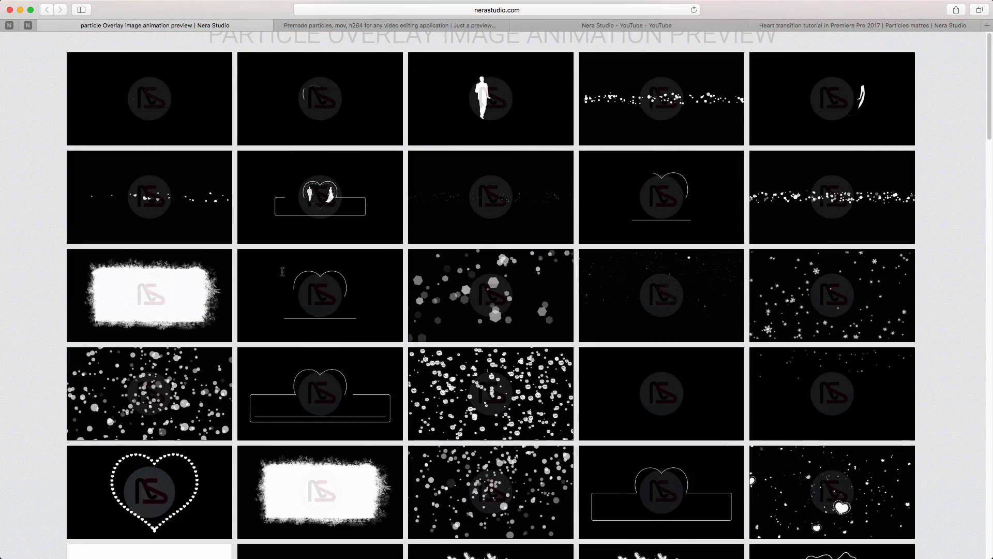
scroll(390, 302, down, 4)
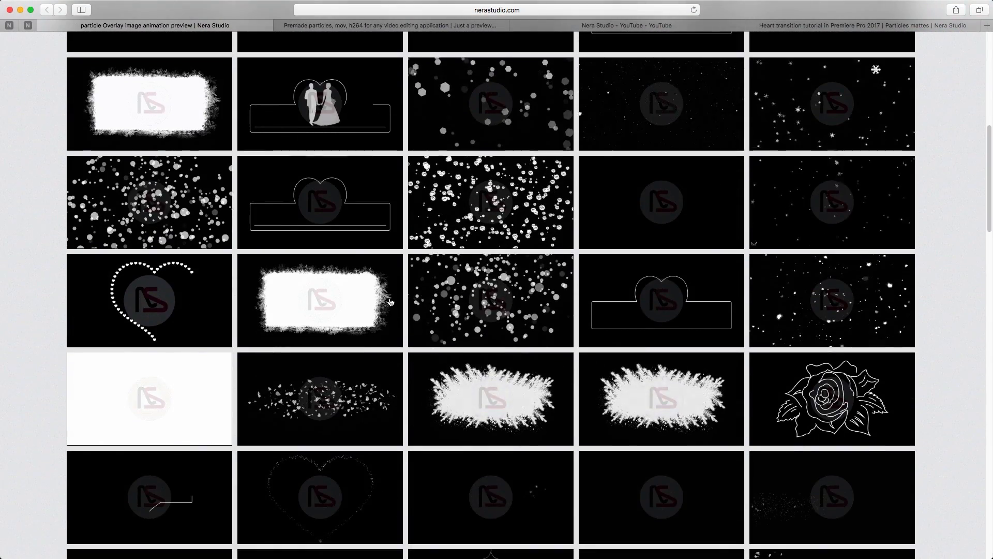
scroll(393, 305, up, 1)
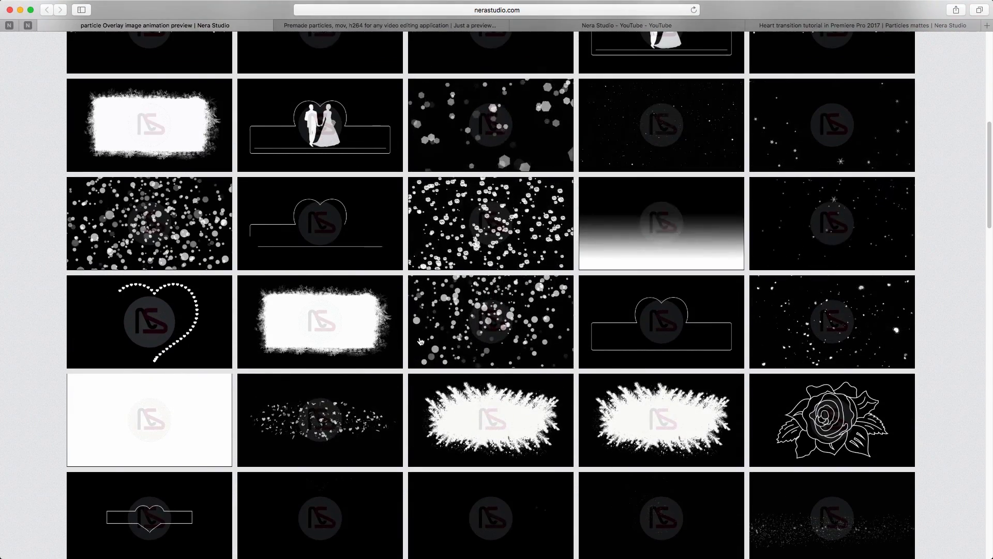
scroll(421, 341, down, 12)
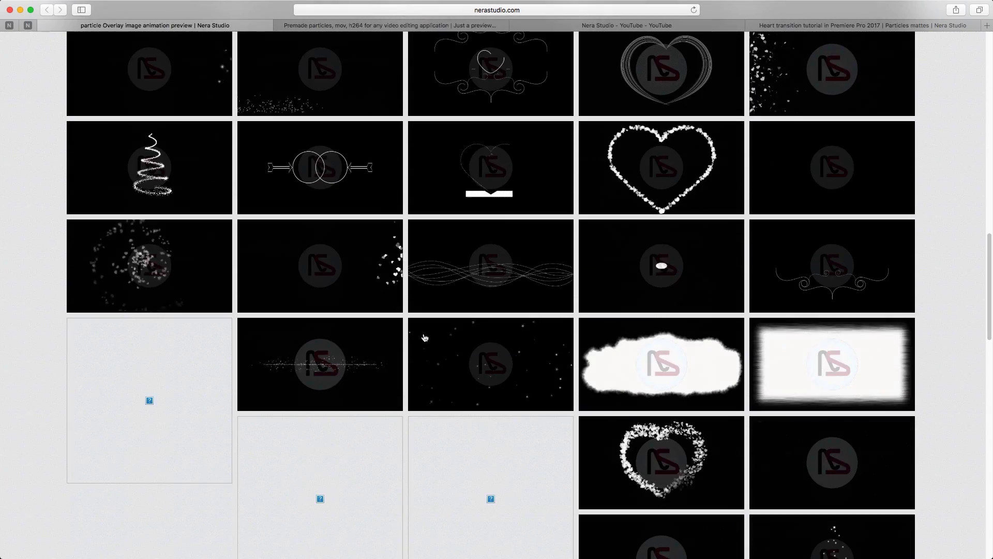
scroll(425, 337, down, 3)
scroll(426, 337, up, 5)
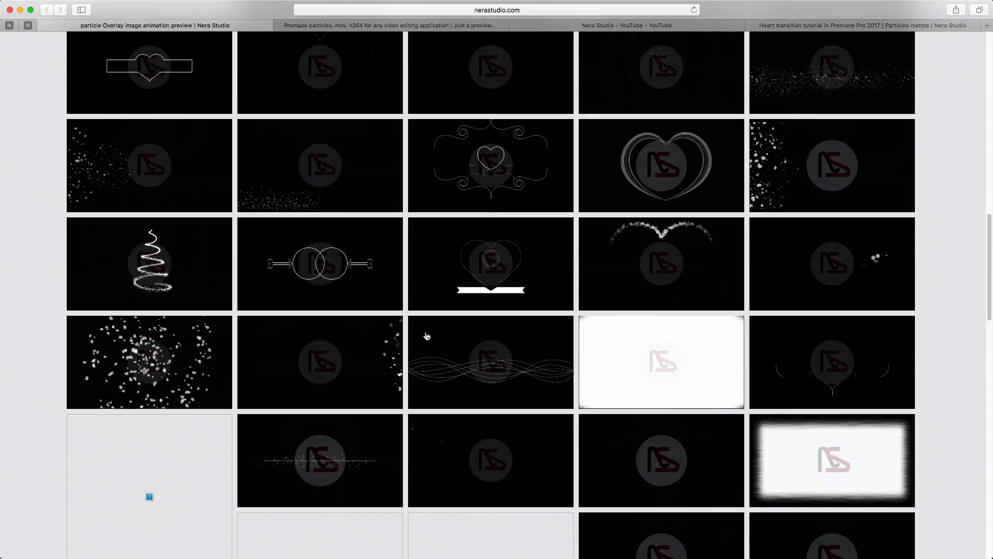
mouse_move(497, 556)
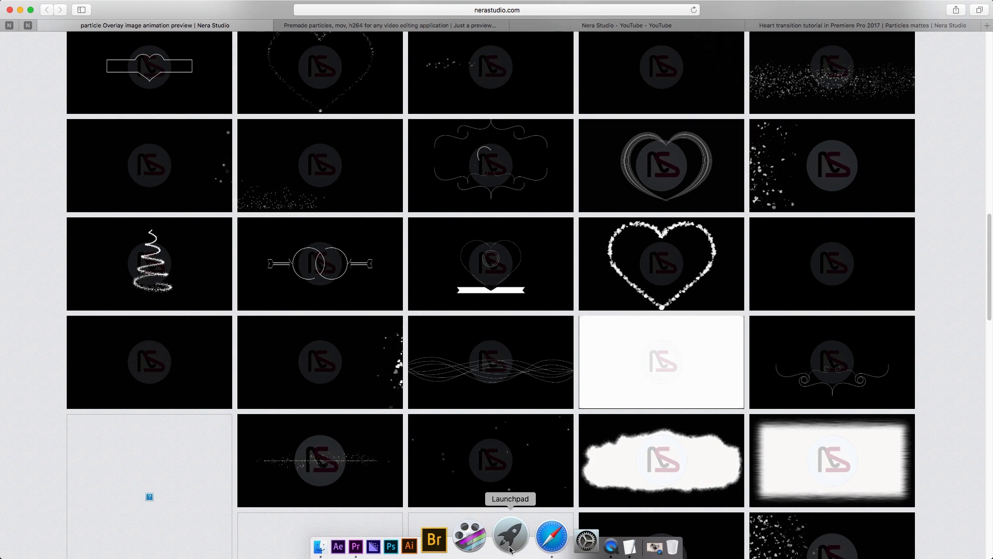
click(643, 26)
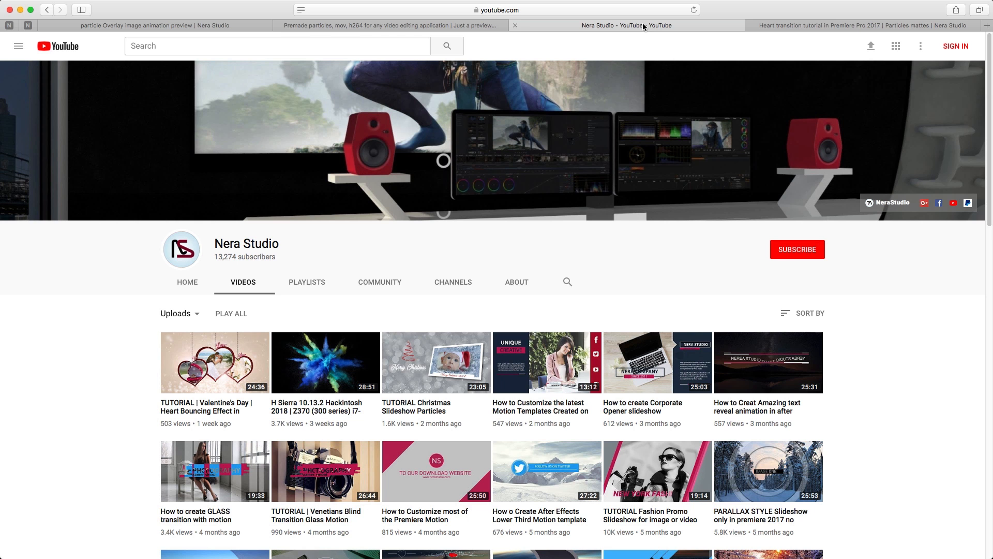